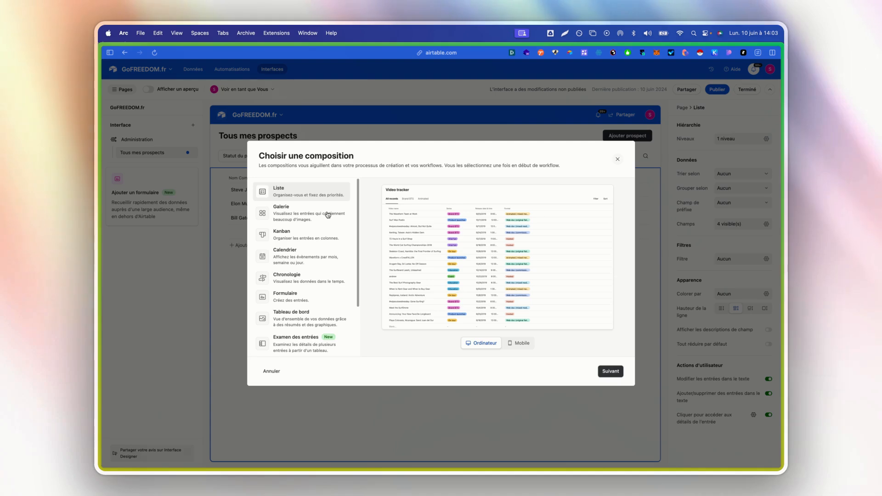
# Step: Create a list page based on the Clients table in the Administration interface
pyautogui.click(602, 371)
pyautogui.click(319, 205)
pyautogui.click(301, 239)
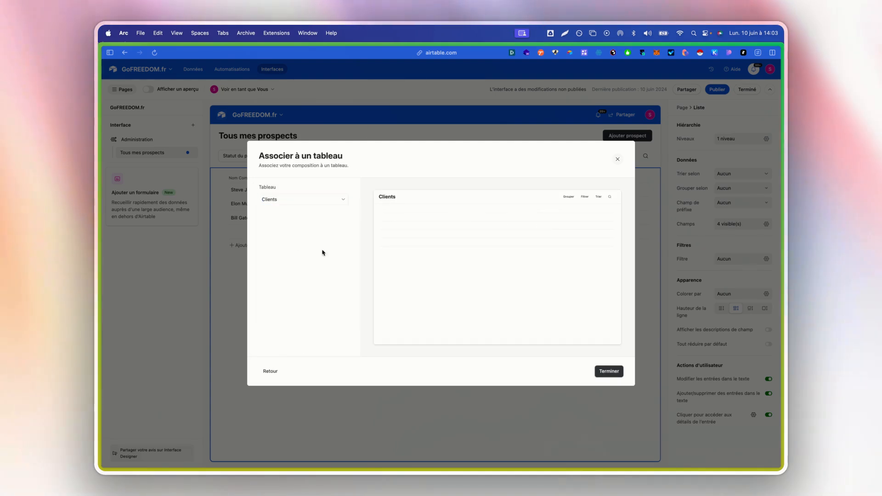
pyautogui.click(608, 371)
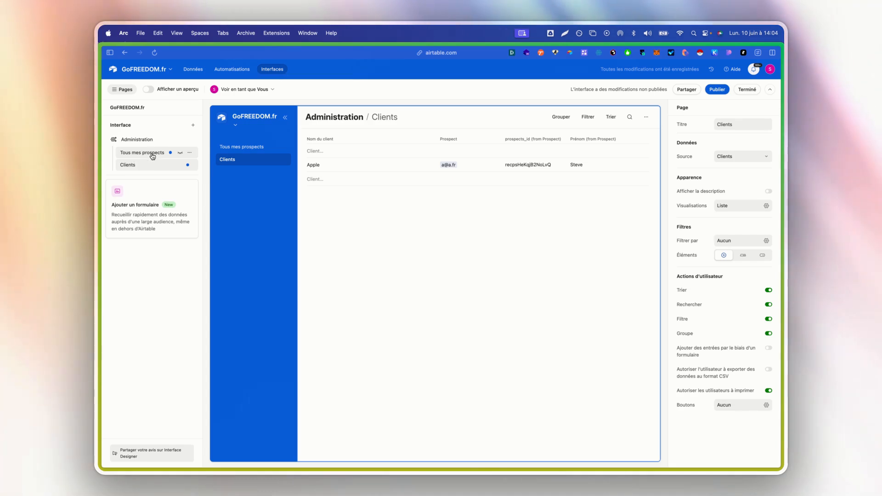
# Step: Add another list page based on the Prospects table to the Administration interface
pyautogui.click(133, 157)
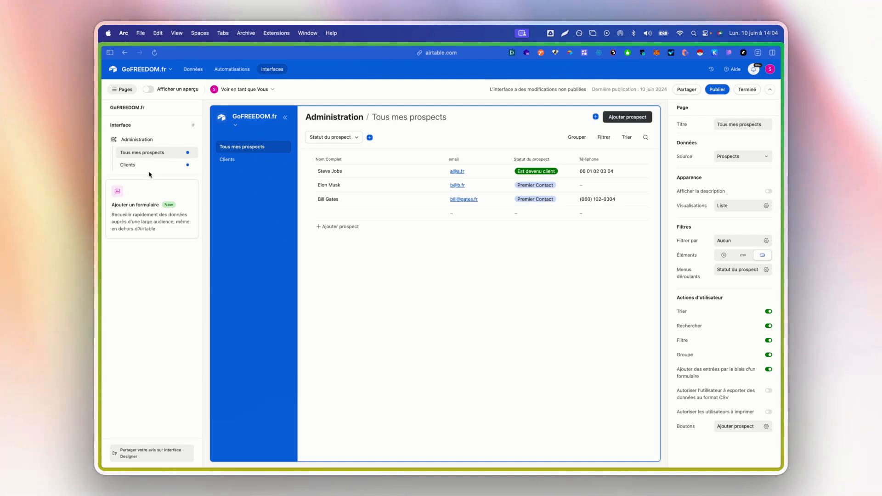
pyautogui.click(193, 127)
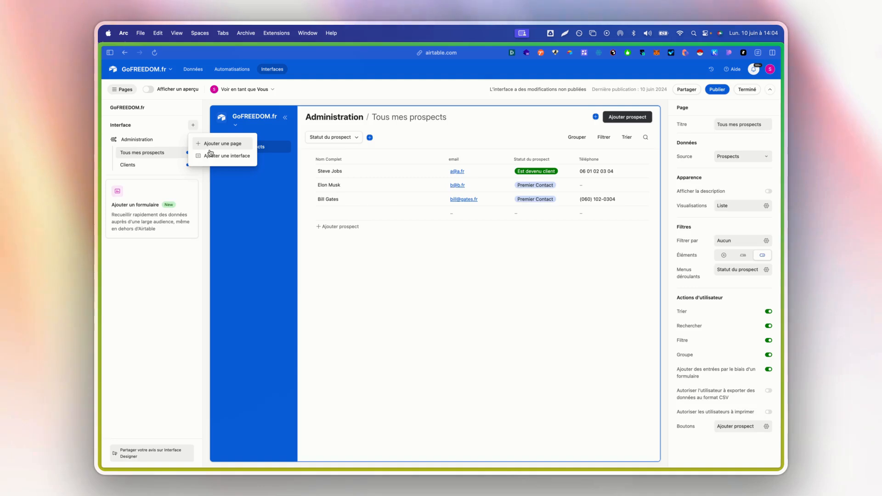
pyautogui.click(209, 149)
pyautogui.click(610, 372)
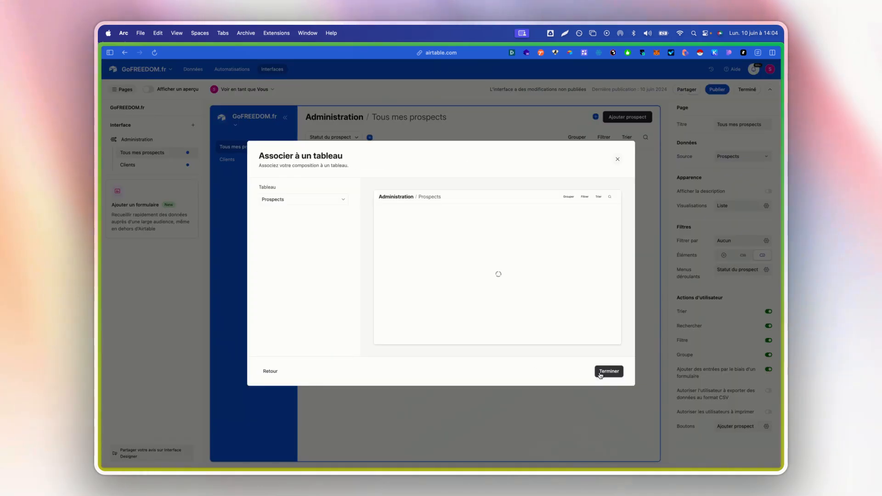
pyautogui.click(602, 372)
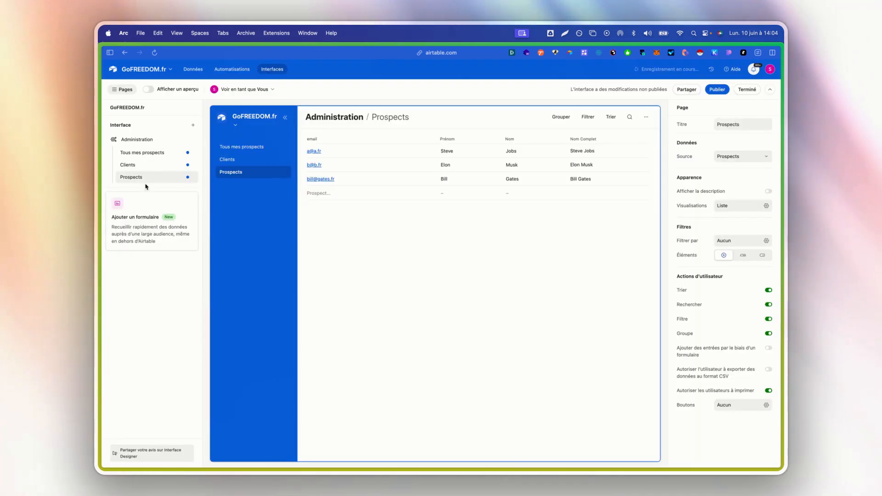
# Step: Delete the extra Prospects page from the Administration interface
pyautogui.click(190, 177)
pyautogui.click(212, 207)
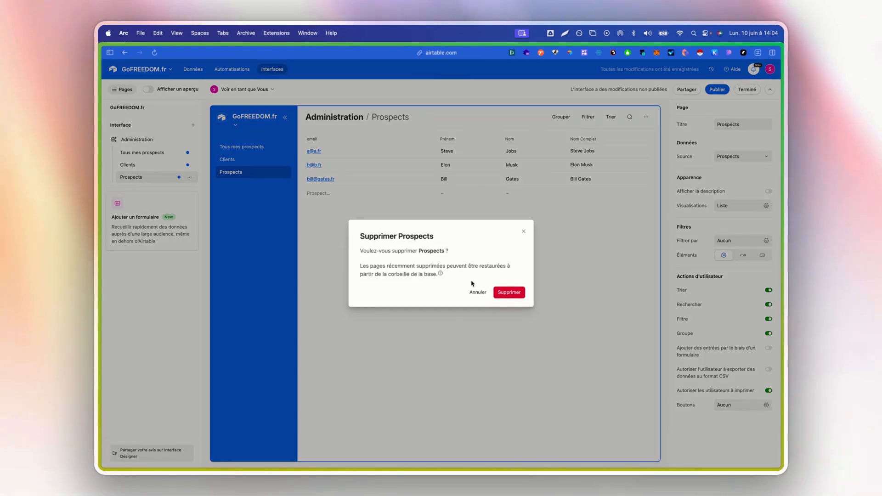
pyautogui.click(510, 294)
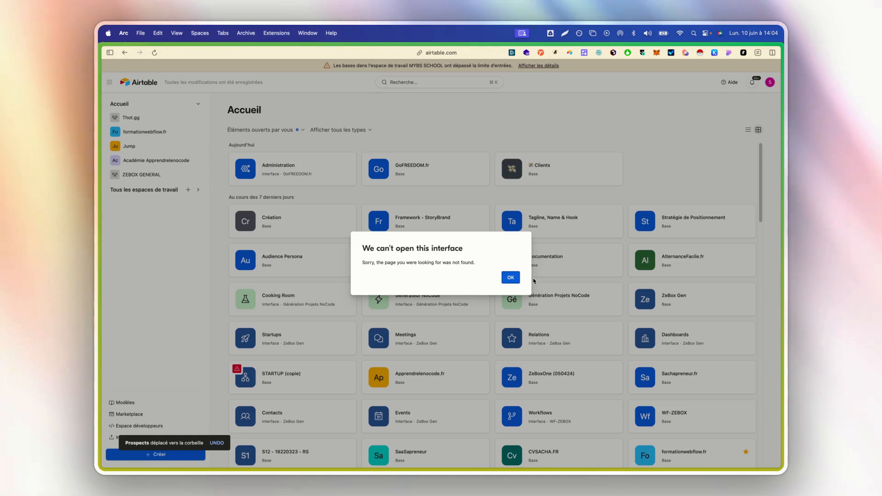
# Step: Dismiss the error and return to the interfaces of the GoFREEDOM.fr base
pyautogui.click(510, 278)
pyautogui.click(444, 169)
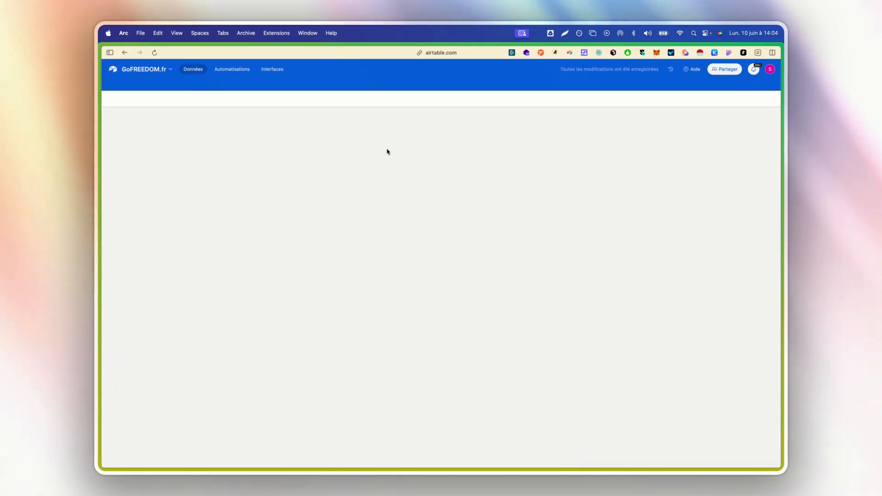
pyautogui.click(275, 68)
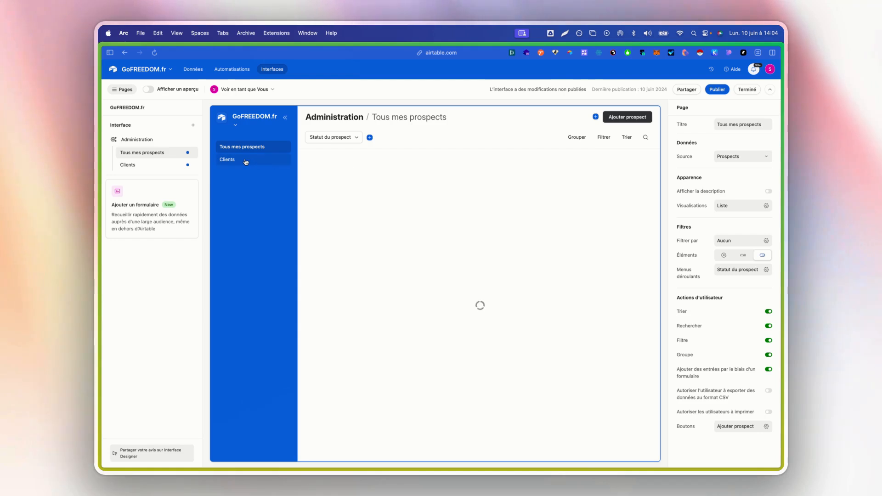
# Step: Create a new interface named "Projets" with the flask icon
pyautogui.click(193, 126)
pyautogui.click(219, 157)
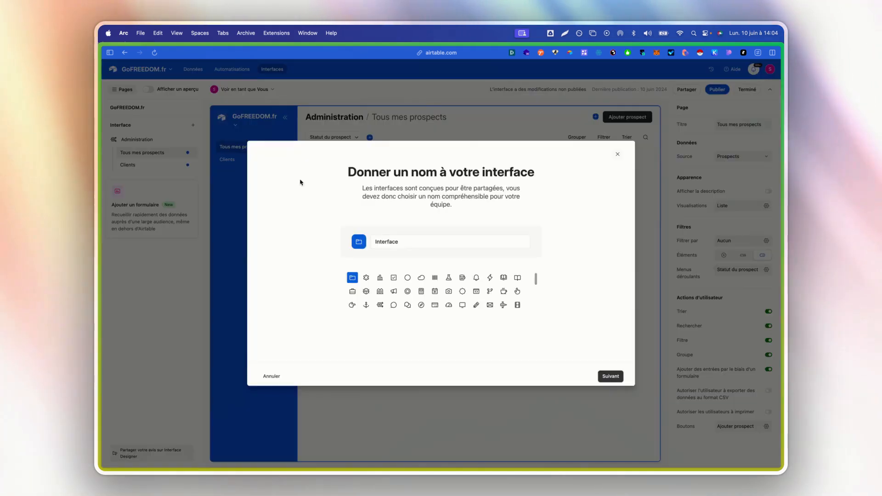
pyautogui.doubleClick(444, 238)
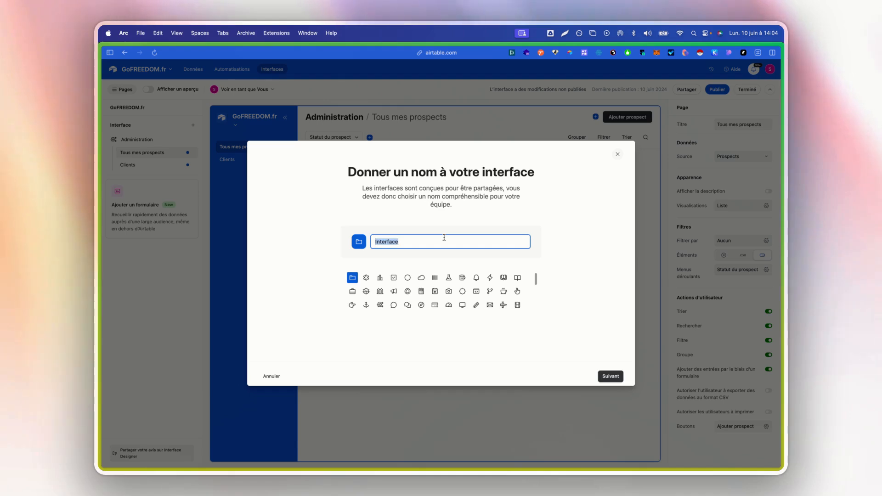
pyautogui.write('Projets')
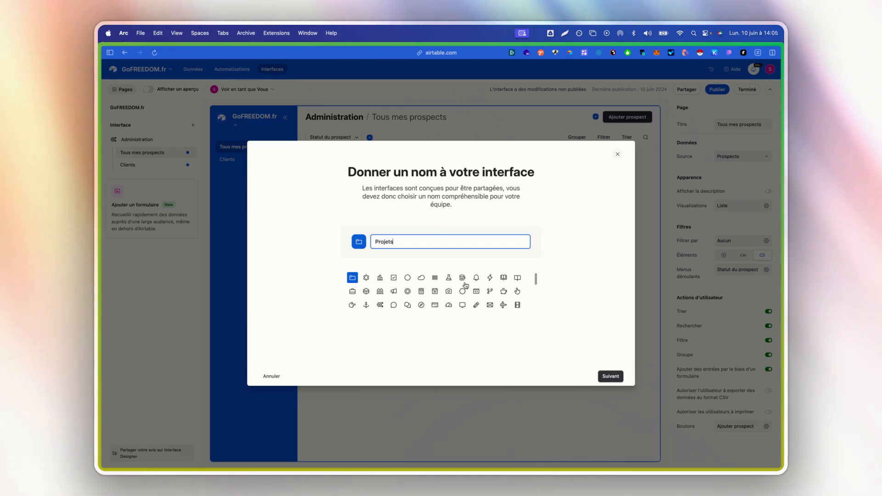
pyautogui.click(610, 376)
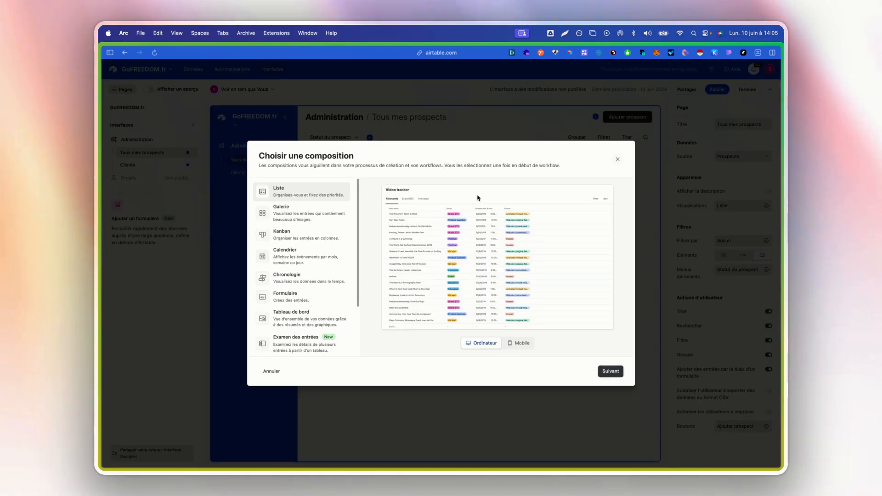
# Step: Give the Projets interface a Kanban page based on the Projets table, stacked by Statut du projet
pyautogui.click(301, 244)
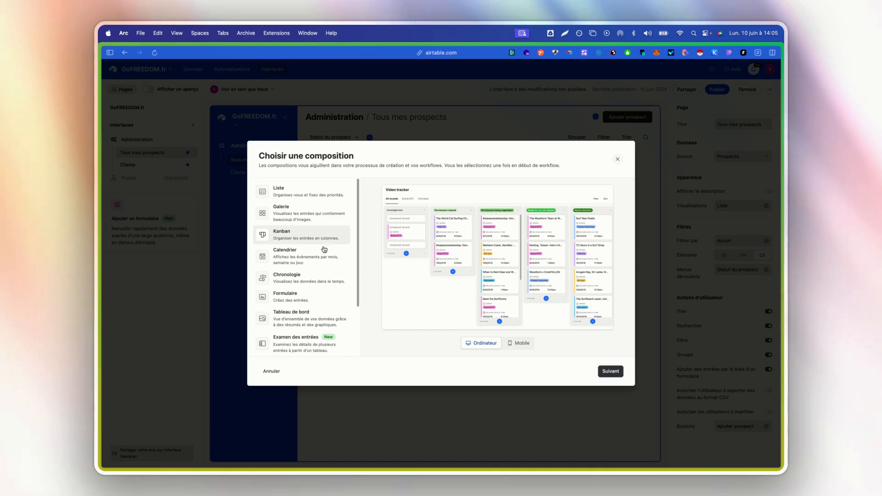
pyautogui.click(609, 372)
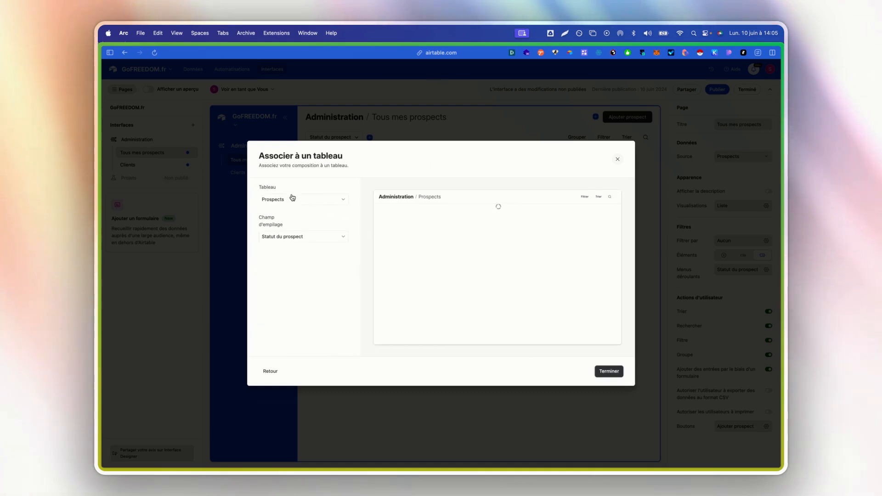
pyautogui.click(299, 205)
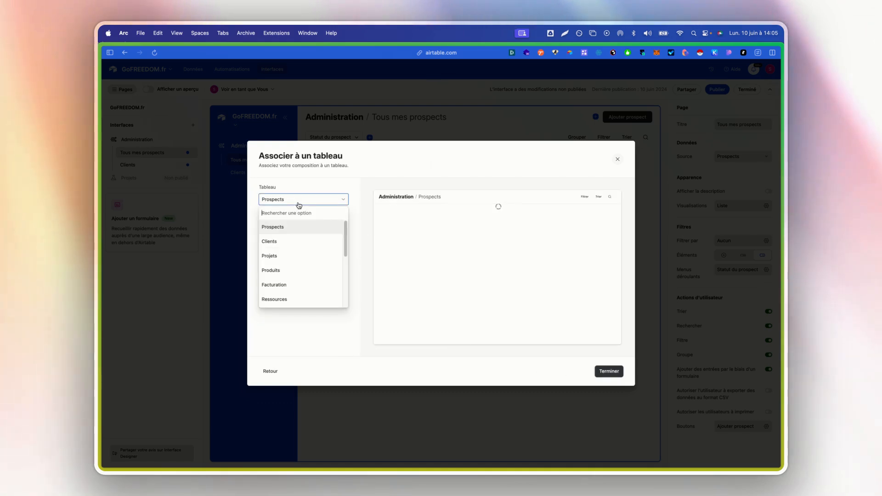
pyautogui.click(297, 256)
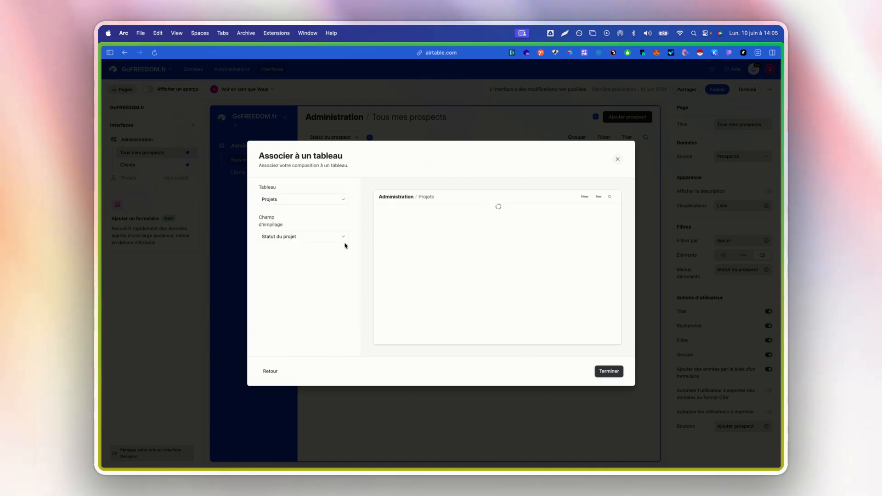
pyautogui.click(293, 241)
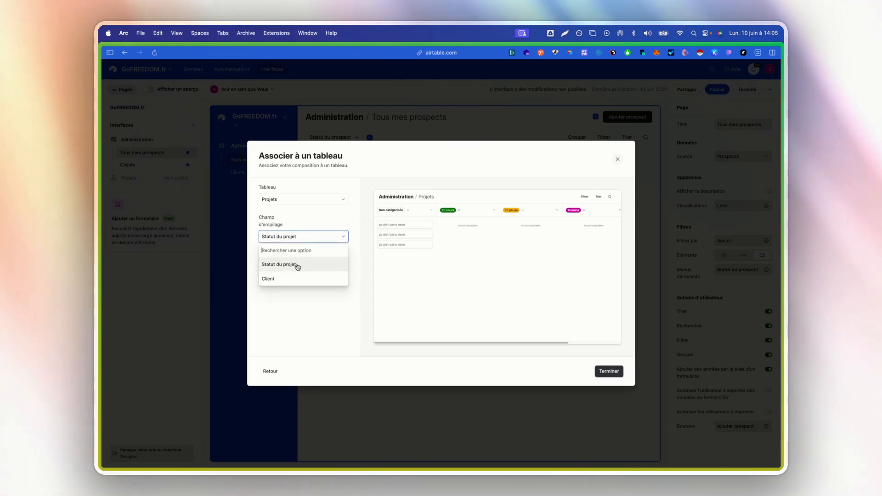
pyautogui.click(294, 264)
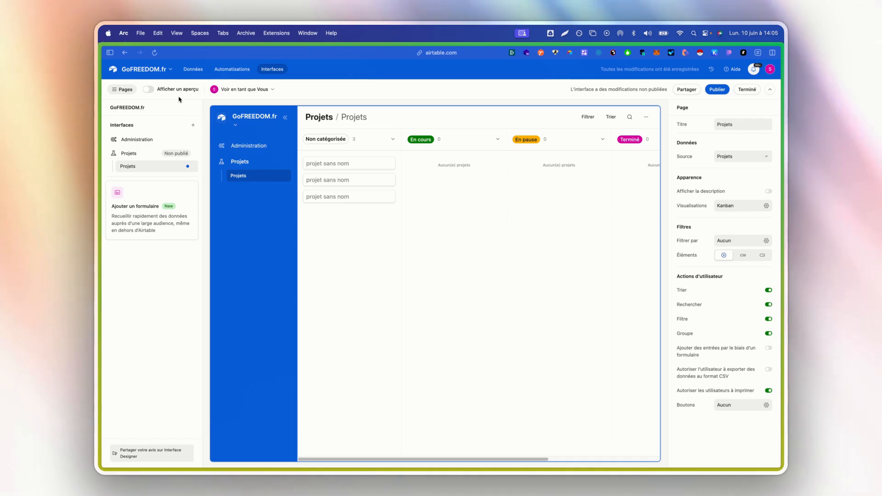
# Step: Preview the interfaces, checking the Administration, Clients and Projets pages, and return to editing
pyautogui.click(150, 89)
pyautogui.click(175, 121)
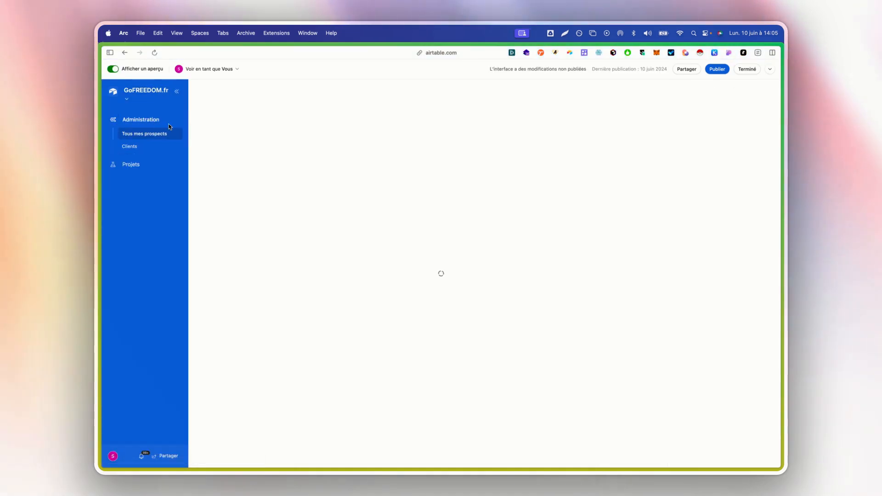
pyautogui.click(134, 147)
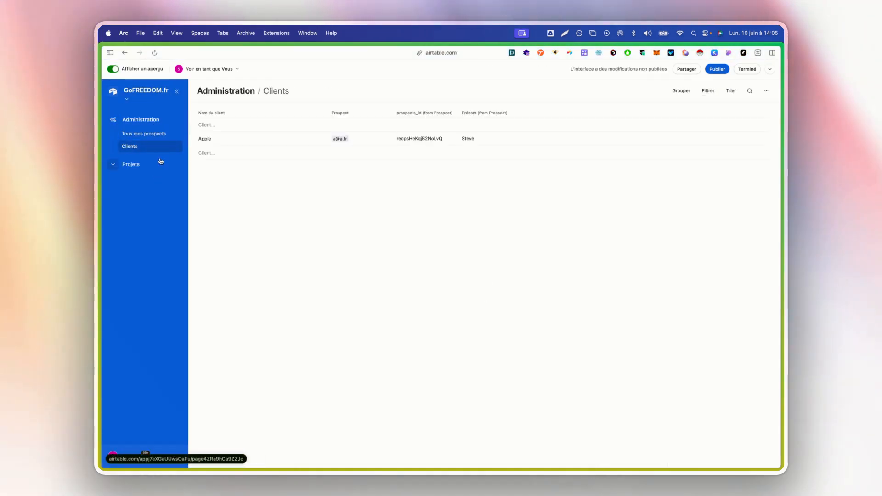
pyautogui.click(138, 165)
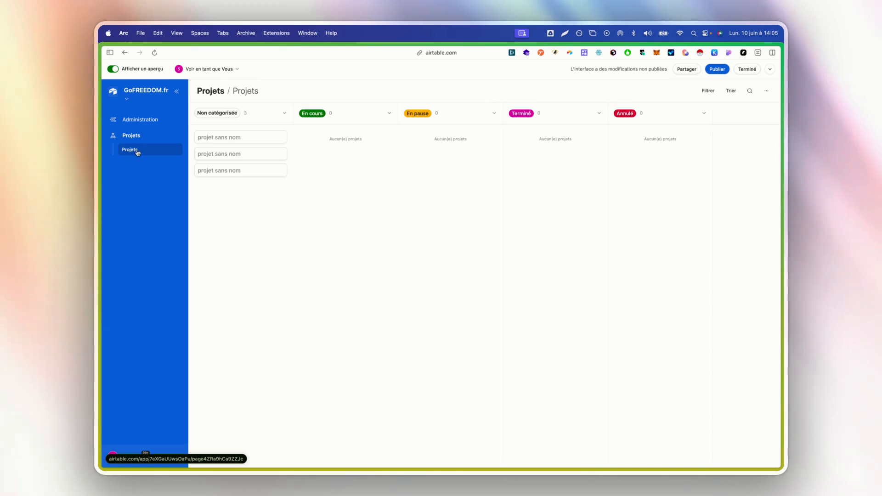
pyautogui.click(113, 69)
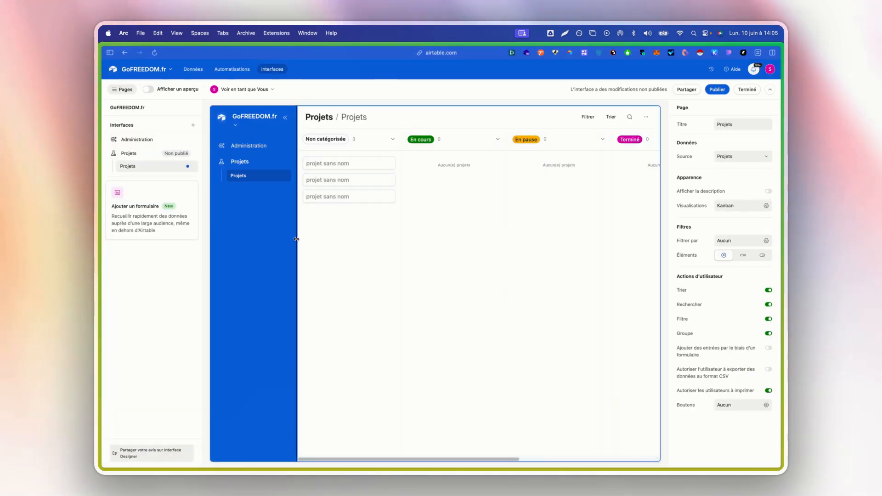
# Step: Add an action button to the Projets page and open its settings
pyautogui.click(428, 231)
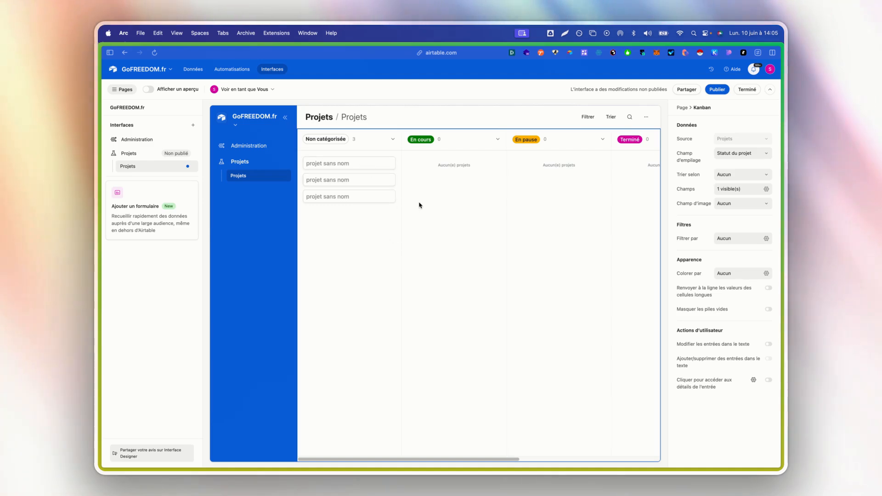
pyautogui.click(496, 117)
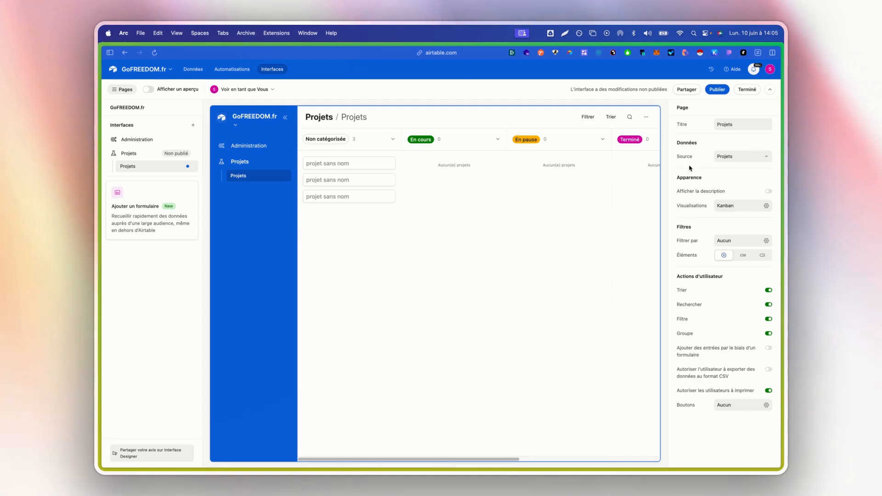
pyautogui.click(730, 406)
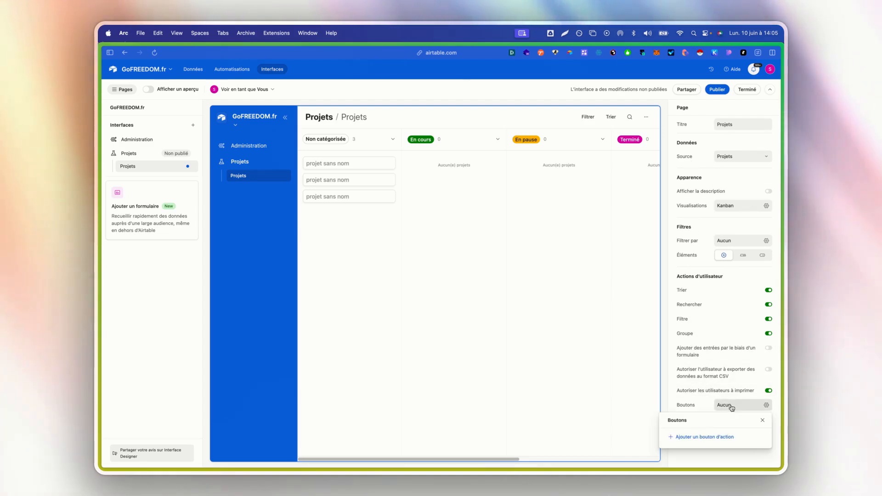
pyautogui.click(703, 437)
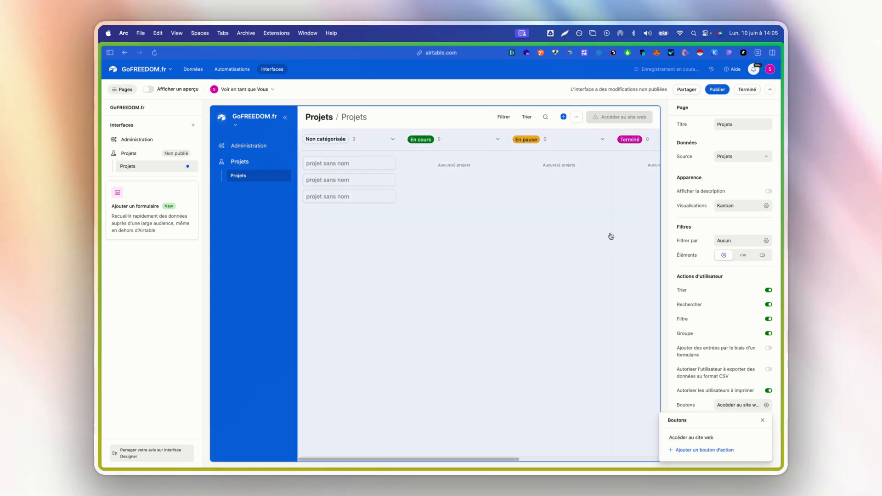
pyautogui.click(761, 437)
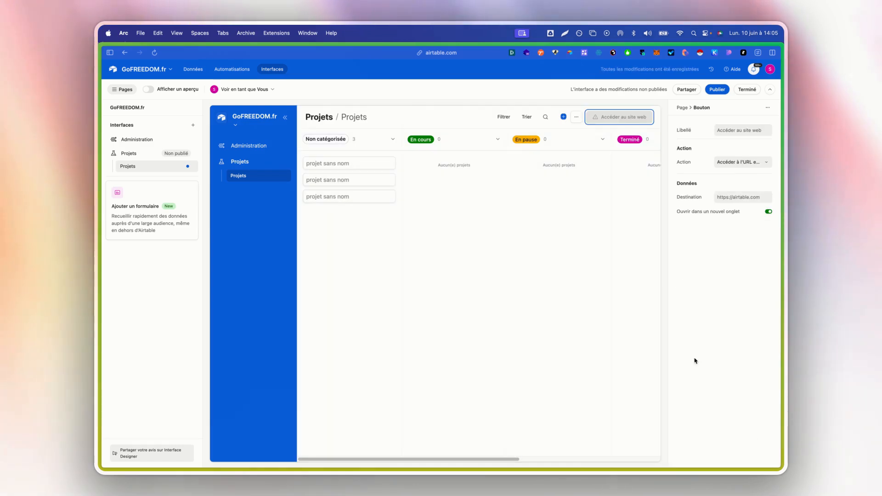
# Step: Set the button's action to "Ouvrir le formulaire de création d'entrées" and label it "Nouveau Projet"
pyautogui.click(735, 162)
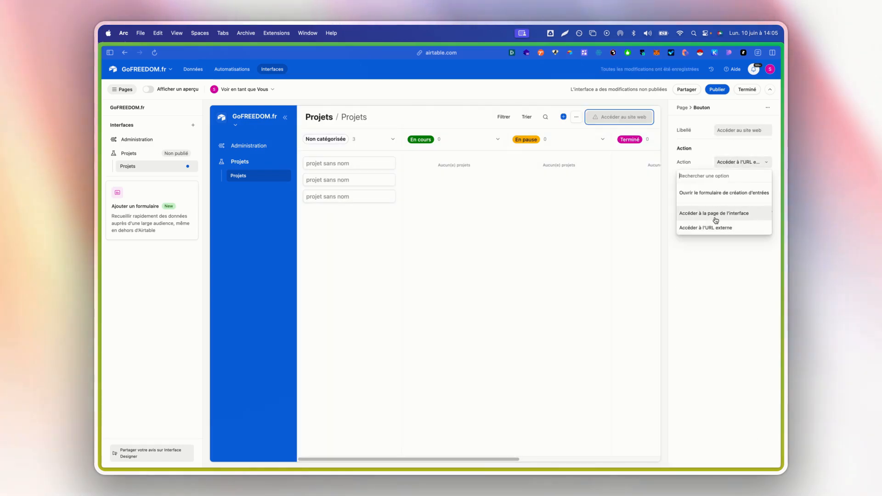
pyautogui.click(719, 193)
pyautogui.click(744, 130)
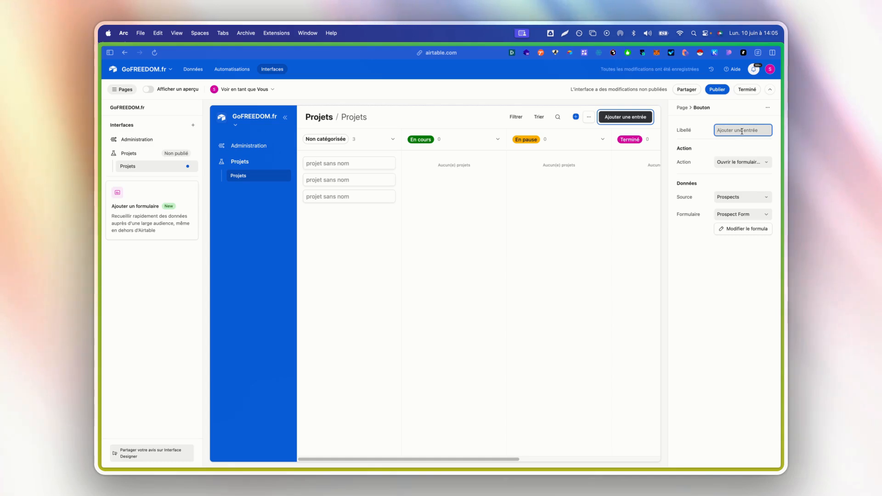
pyautogui.write('Nouveau Projet')
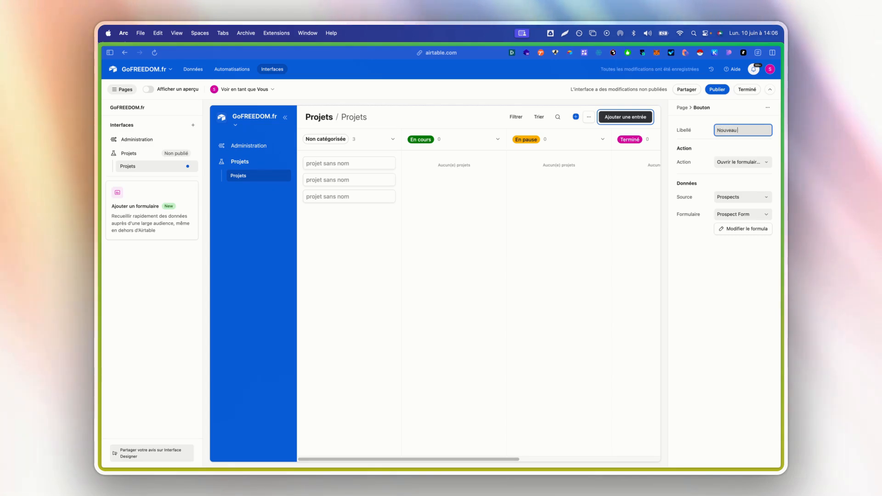
# Step: Set the data source of the button's creation form to the Projets table
pyautogui.click(745, 214)
pyautogui.click(742, 196)
pyautogui.click(726, 254)
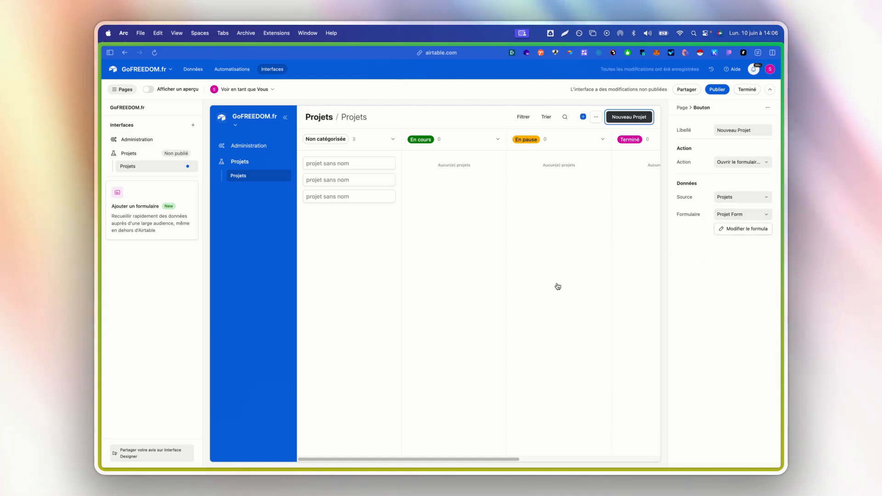
# Step: Retitle the project creation form as "Nouveau Projet"
pyautogui.click(352, 156)
pyautogui.doubleClick(351, 158)
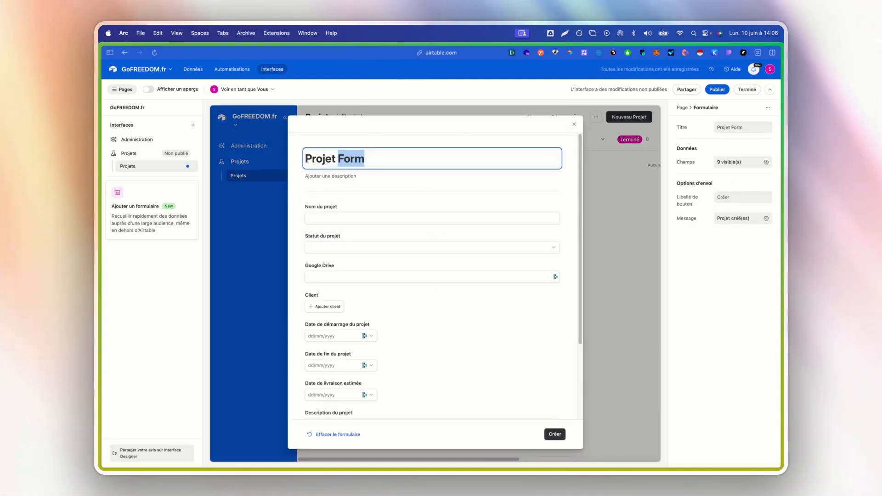
pyautogui.press('super+a')
pyautogui.write('Nouveau')
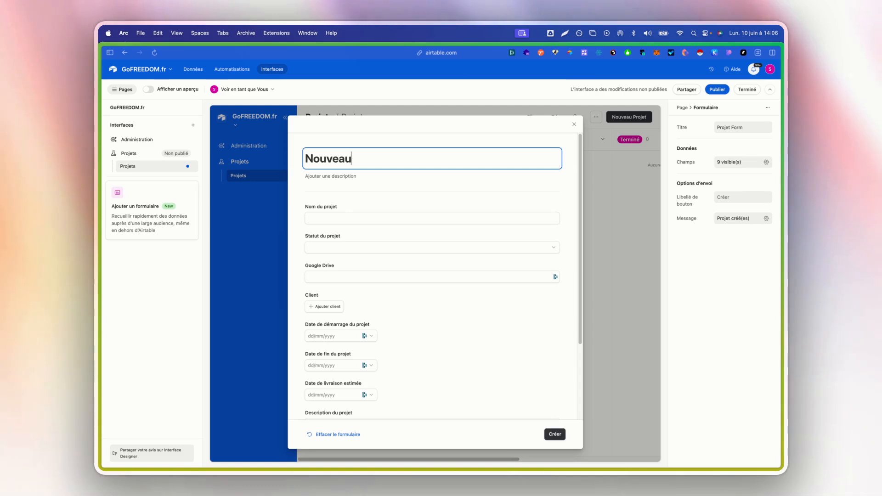
pyautogui.write(' Projet')
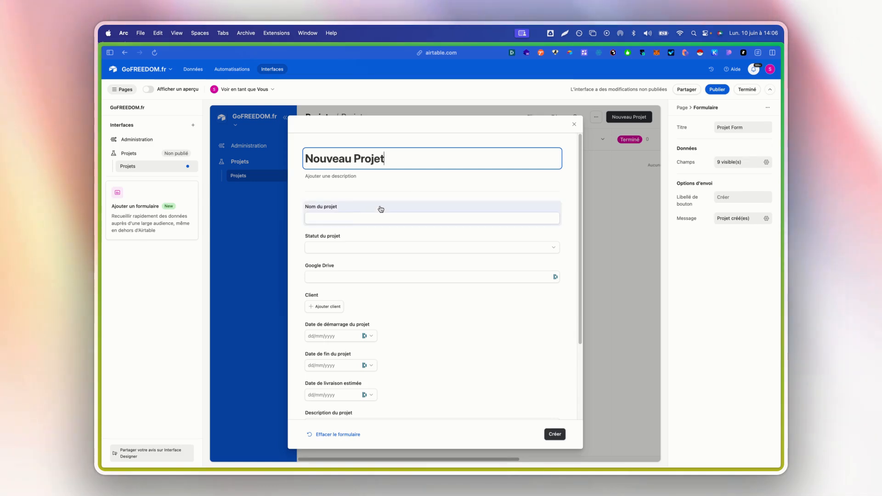
# Step: Place the Statut du projet field beside Nom du projet and move the Client field above Google Drive
pyautogui.click(380, 240)
pyautogui.moveTo(467, 231); pyautogui.dragTo(547, 217)
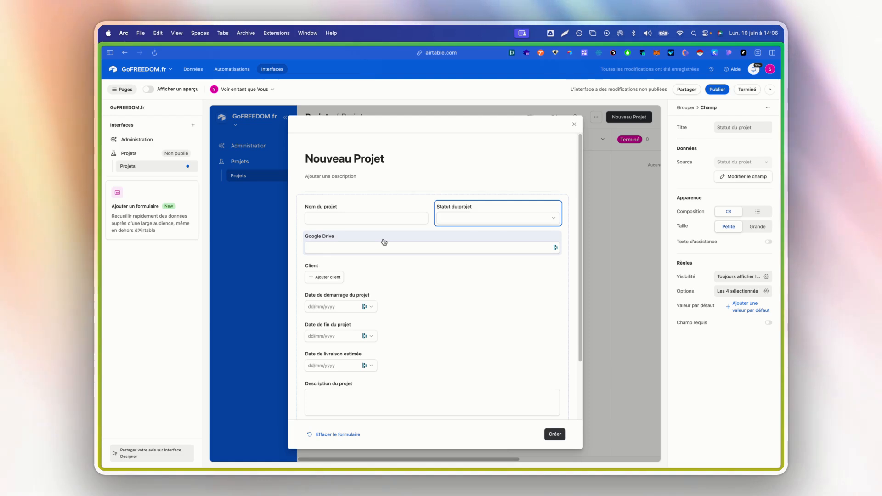
pyautogui.moveTo(321, 277); pyautogui.dragTo(339, 227)
# Step: Try the form's Client field in the "Fiches" format by choosing the client Apple
pyautogui.click(754, 87)
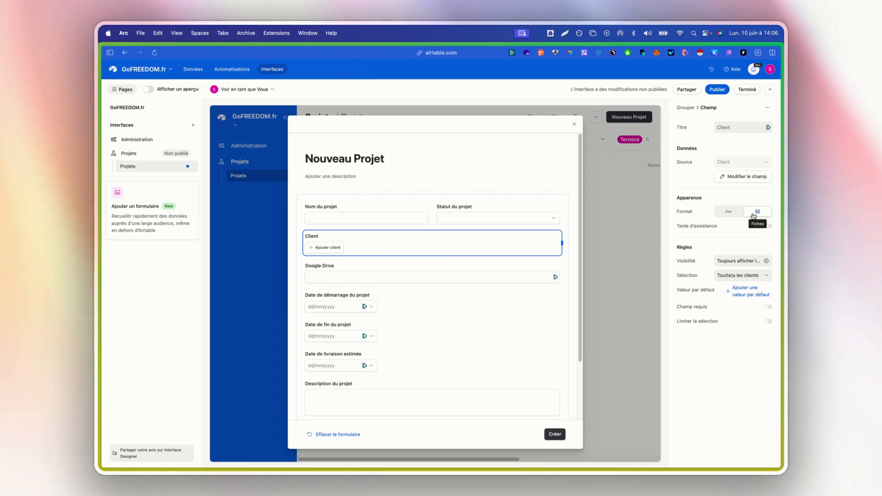
pyautogui.click(327, 247)
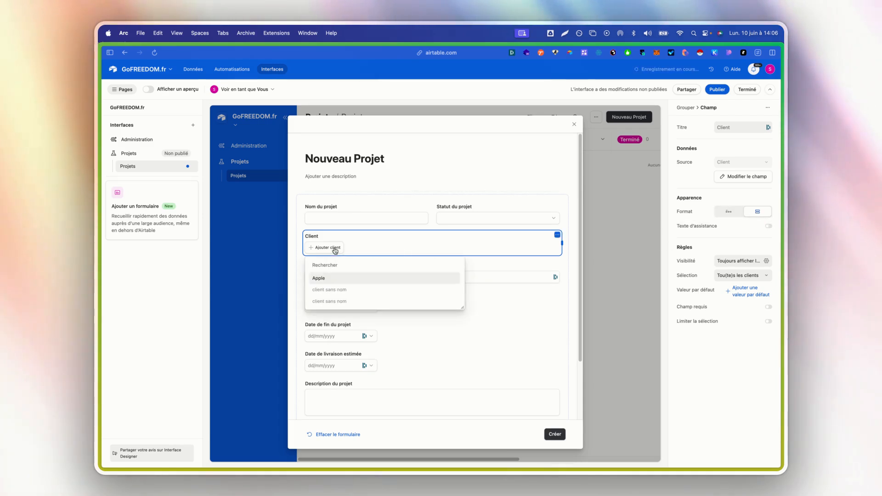
pyautogui.click(337, 279)
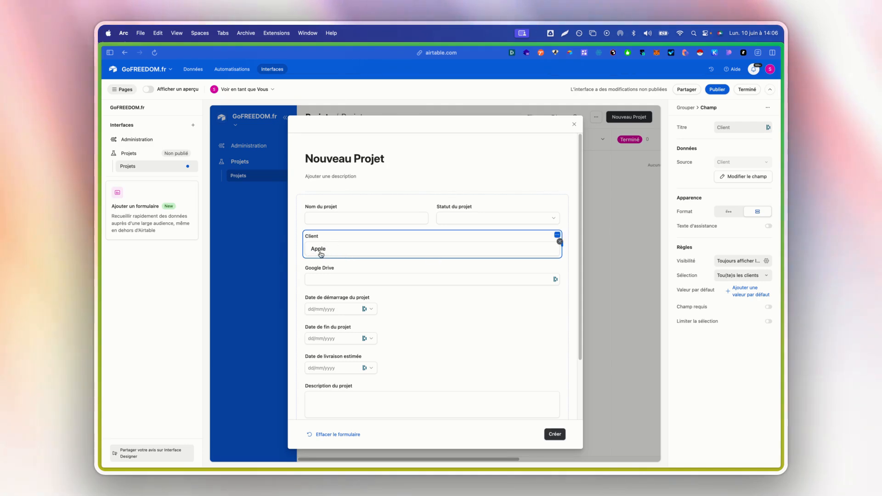
# Step: Open the "Tous les projets" view of the Projets table in the base's data
pyautogui.click(192, 70)
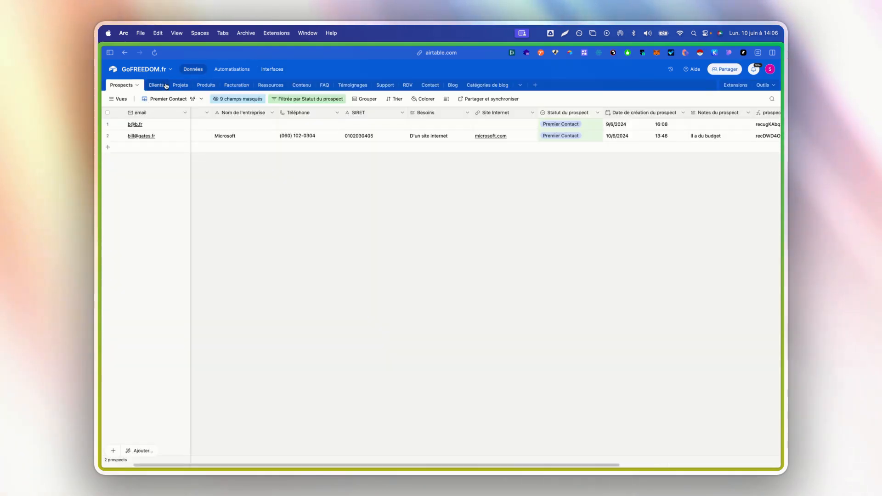
pyautogui.click(179, 86)
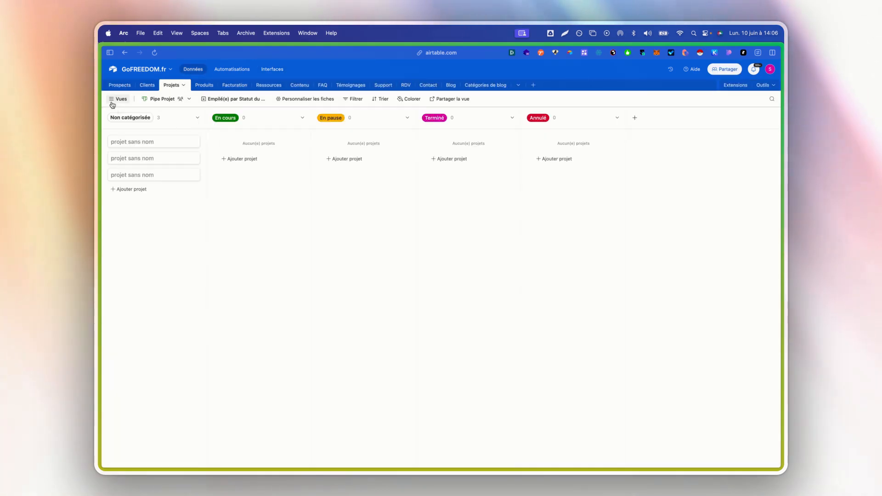
pyautogui.click(112, 99)
pyautogui.click(130, 143)
pyautogui.click(138, 131)
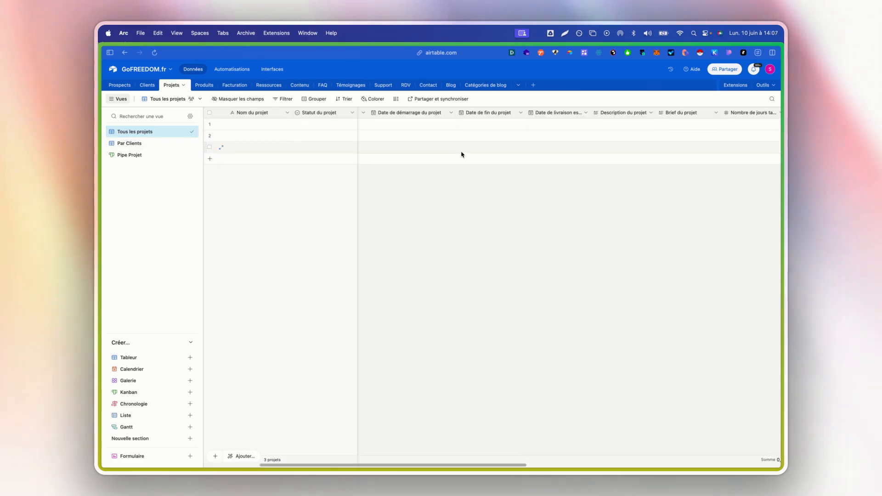
pyautogui.hscroll(-5, 462, 155)
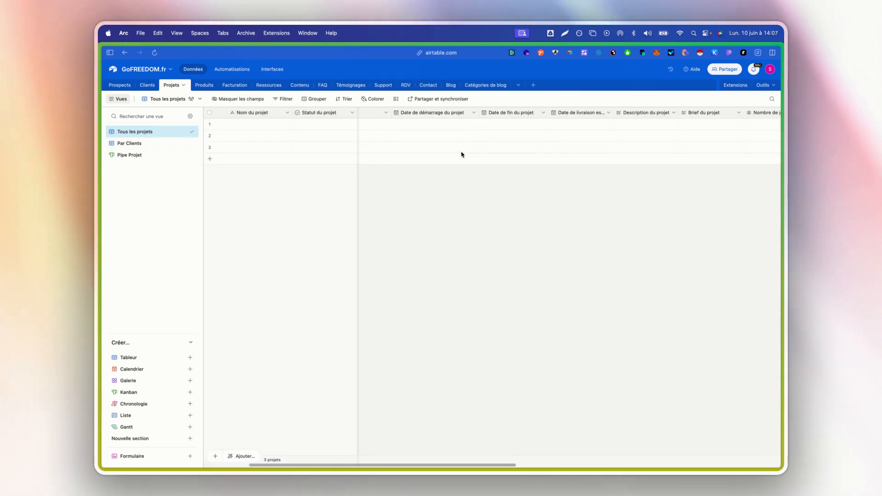
# Step: Name the first project record "Projet 1", with the status "En cours" and Apple as its client
pyautogui.click(262, 125)
pyautogui.write('Projet 1')
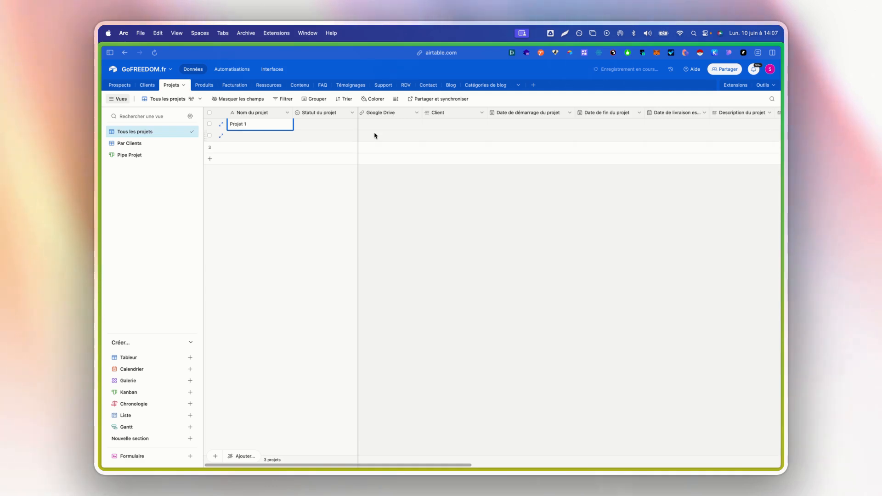
pyautogui.click(339, 126)
pyautogui.click(338, 126)
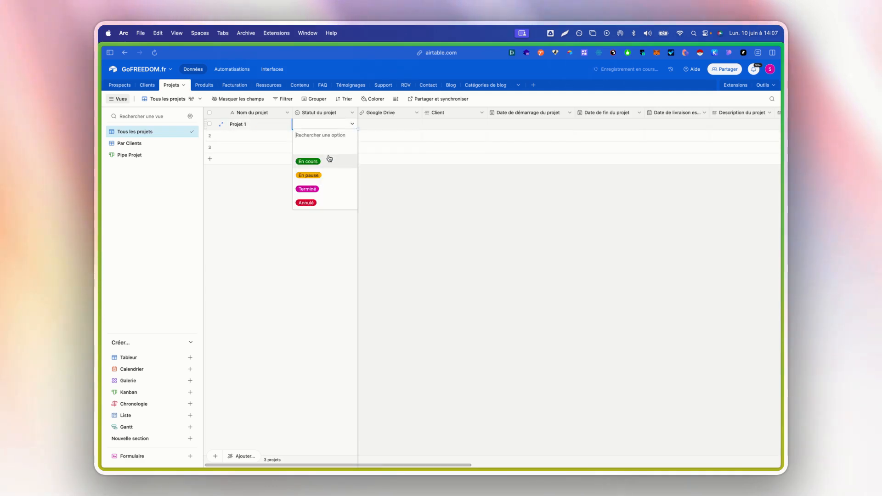
pyautogui.click(329, 161)
pyautogui.click(437, 124)
pyautogui.click(427, 123)
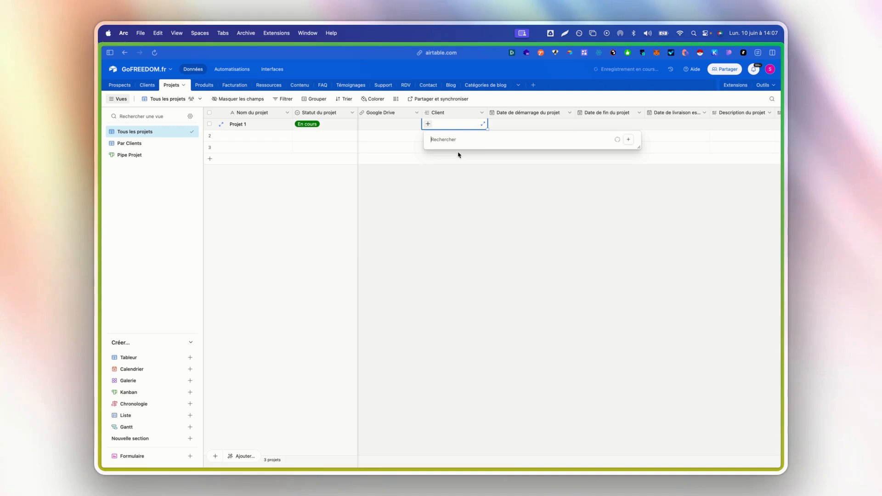
# Step: Set Projet 1's start date to 10/6/2024, end date to 30/6/2024 and estimated delivery date to 29/6/2024
pyautogui.doubleClick(507, 125)
pyautogui.click(510, 178)
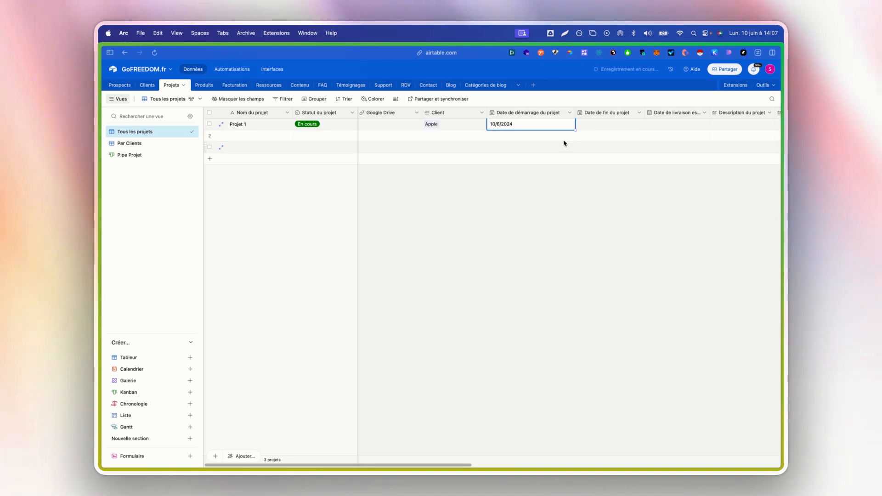
pyautogui.hscroll(3, 564, 142)
pyautogui.click(504, 127)
pyautogui.click(499, 125)
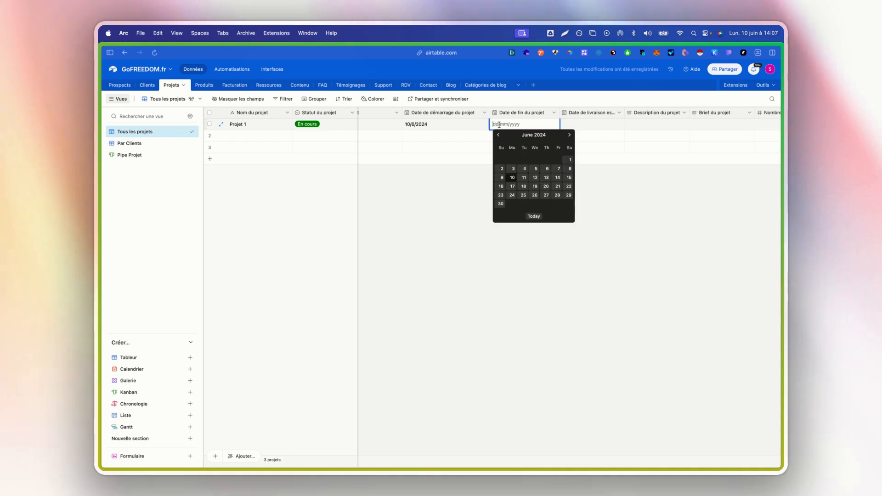
pyautogui.click(502, 204)
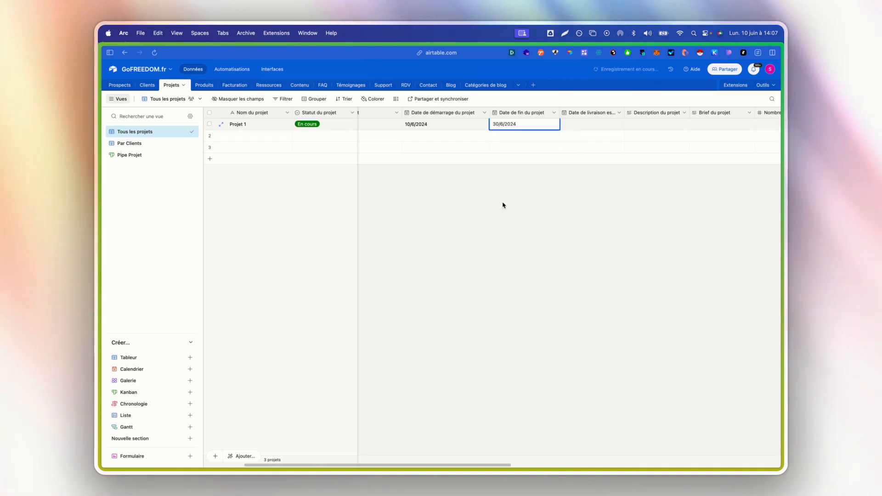
pyautogui.click(569, 128)
pyautogui.click(639, 194)
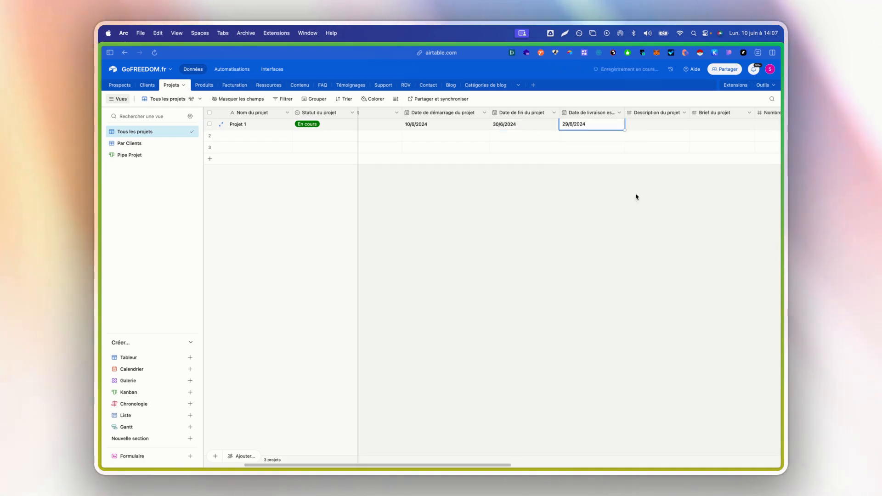
# Step: Enter "Projet de ouf" as Projet 1's description and "Site internet" as its brief
pyautogui.hscroll(2, 609, 183)
pyautogui.click(554, 130)
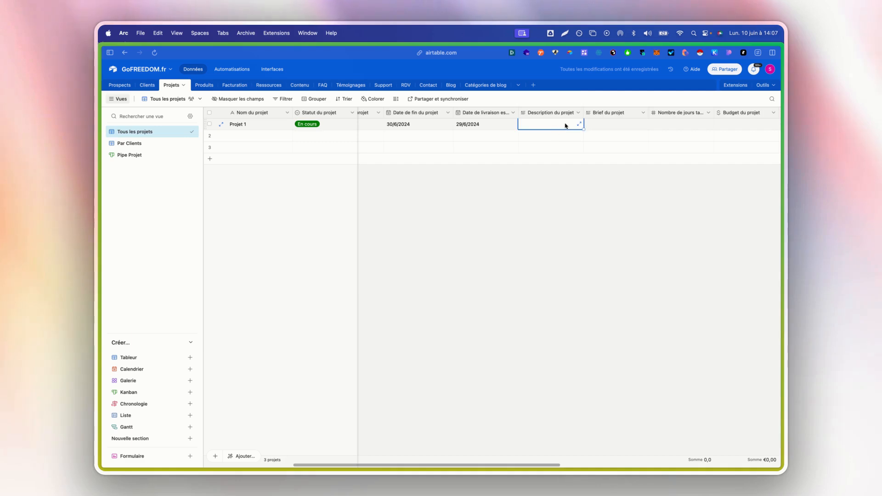
pyautogui.write('Projet de ouf')
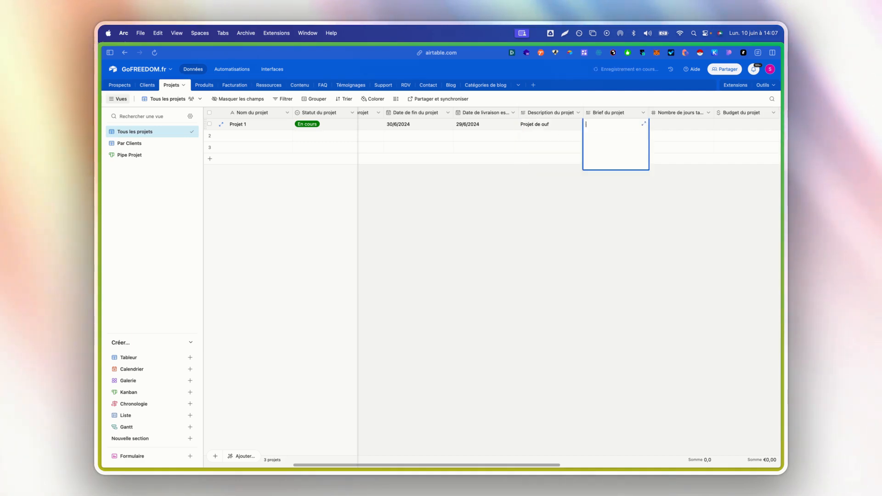
pyautogui.write('Site internet')
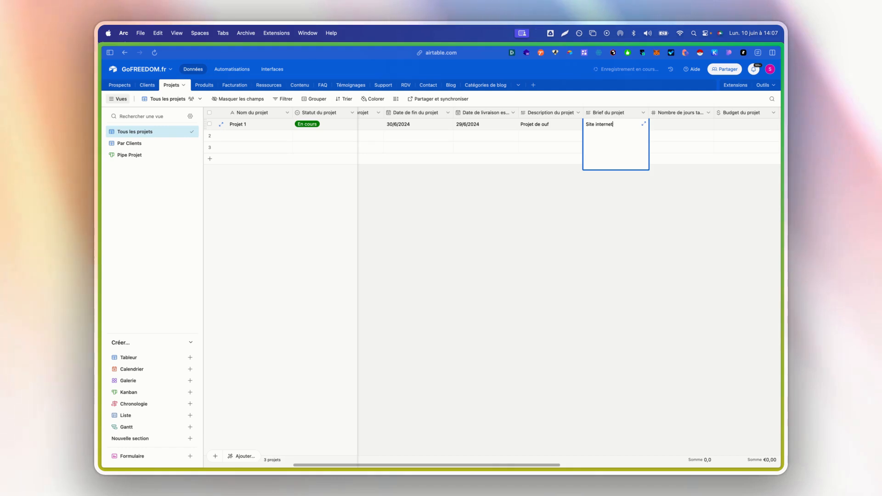
# Step: Set Projet 1's number of days to 20 and its budget to 100000 euros
pyautogui.hscroll(5, 573, 134)
pyautogui.hscroll(1, 552, 125)
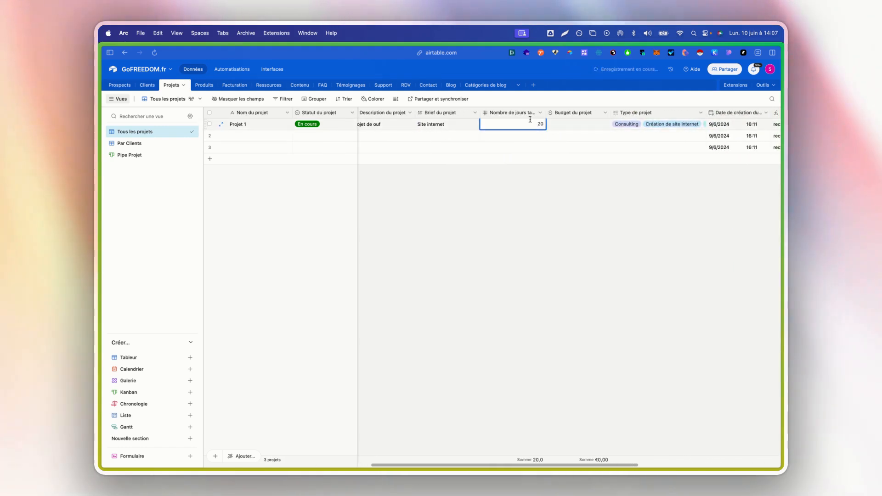
pyautogui.doubleClick(596, 129)
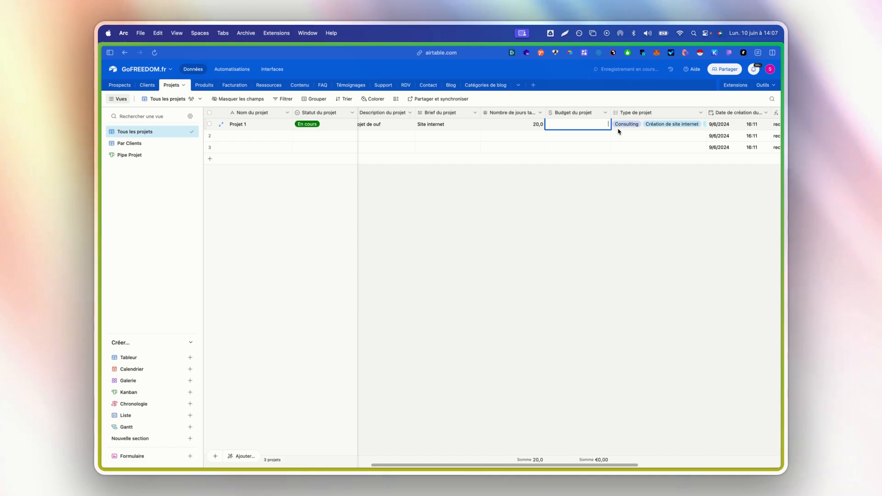
pyautogui.write('100000')
pyautogui.click(636, 176)
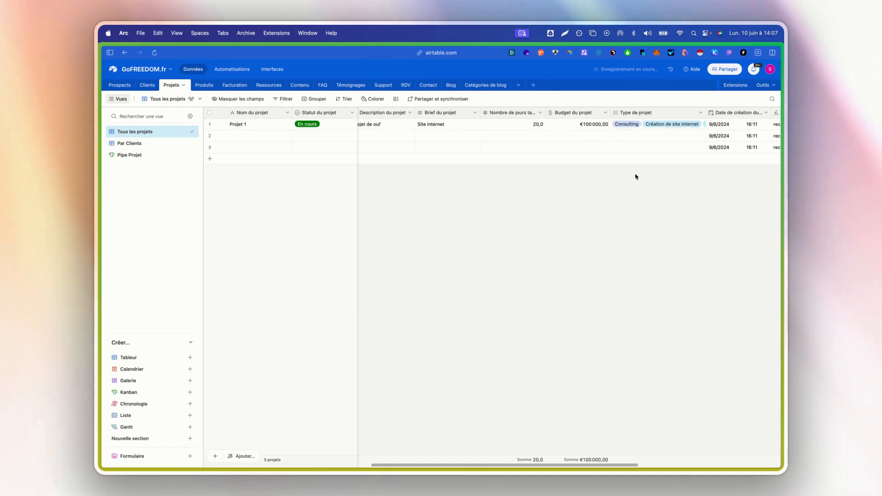
pyautogui.hscroll(6, 628, 144)
pyautogui.hscroll(-1, 505, 152)
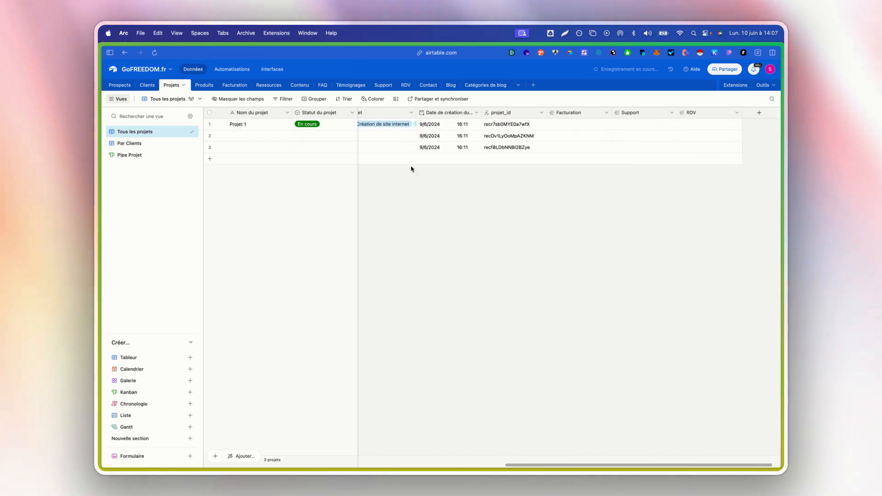
# Step: Return to the Projets interface page and reopen the "Nouveau Projet" button's form for editing
pyautogui.click(273, 70)
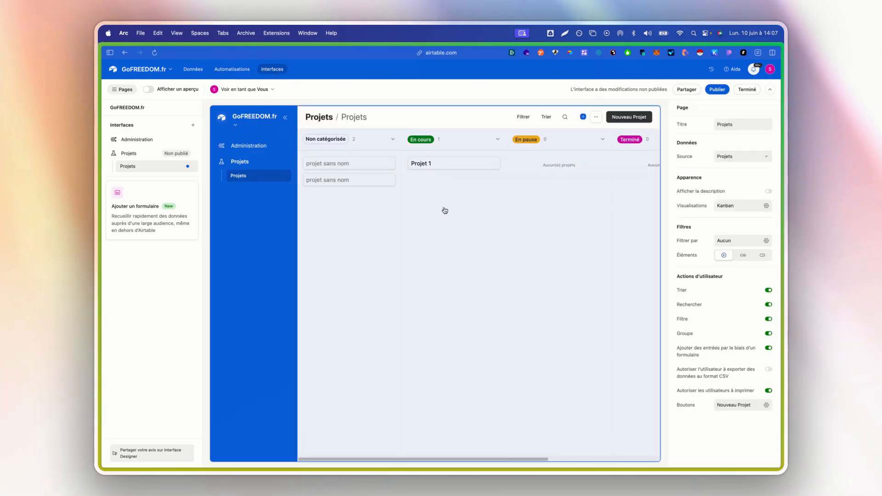
pyautogui.click(436, 171)
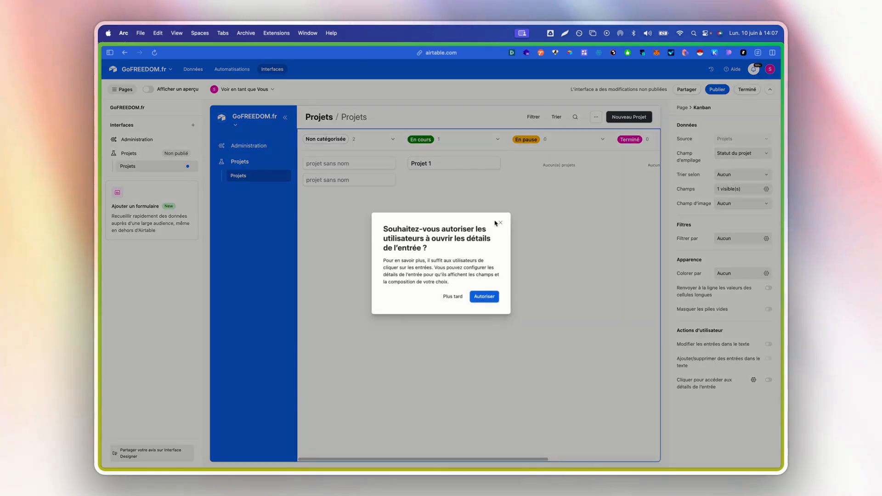
pyautogui.click(500, 223)
pyautogui.click(629, 116)
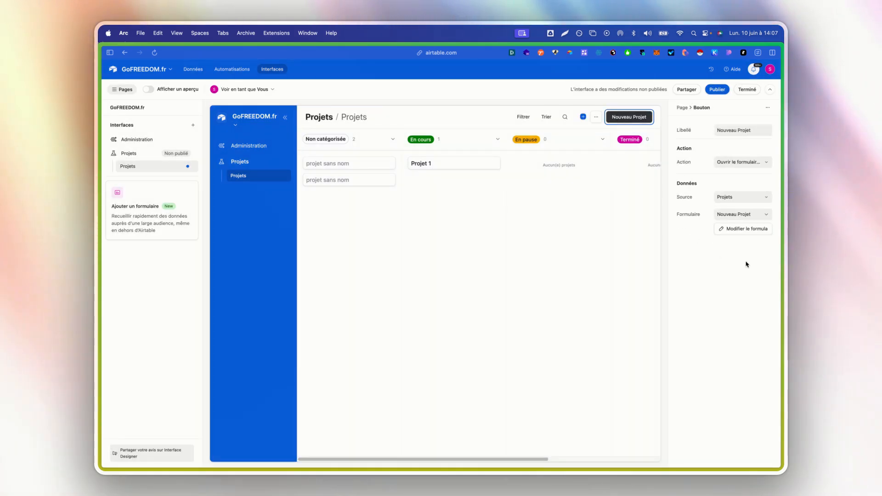
pyautogui.click(747, 227)
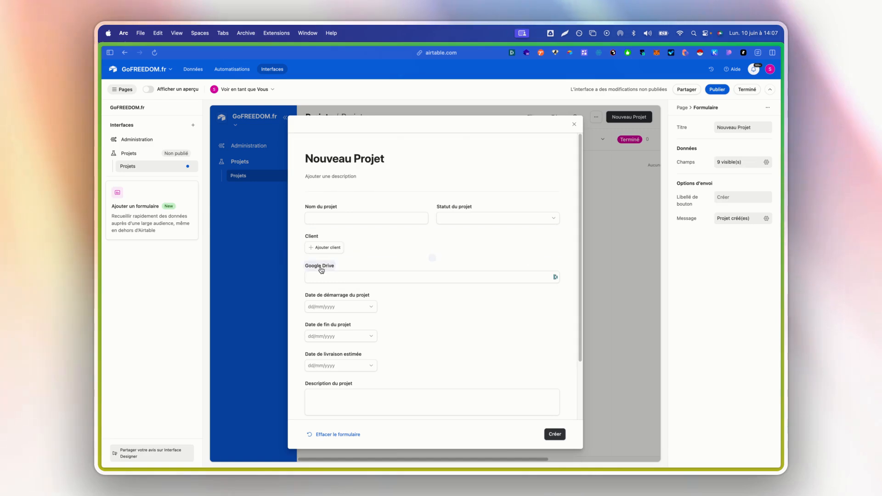
# Step: Select the form's Client field and test it again with the client Apple
pyautogui.click(324, 247)
pyautogui.click(335, 247)
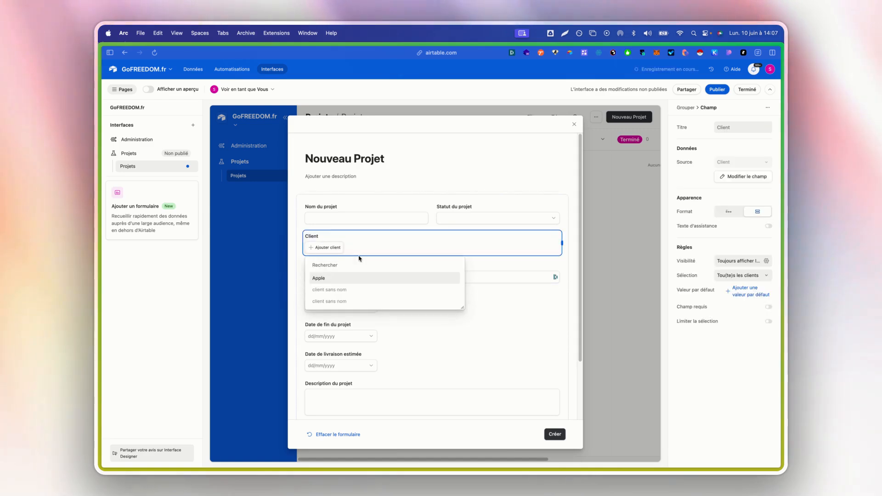
pyautogui.click(341, 283)
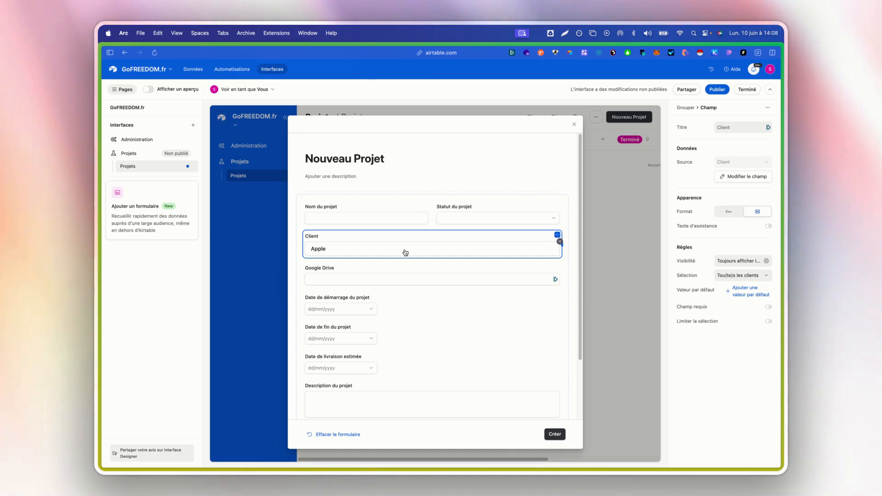
# Step: Set the Client field's format to "Boutons pilule" and test it by choosing Apple
pyautogui.click(738, 212)
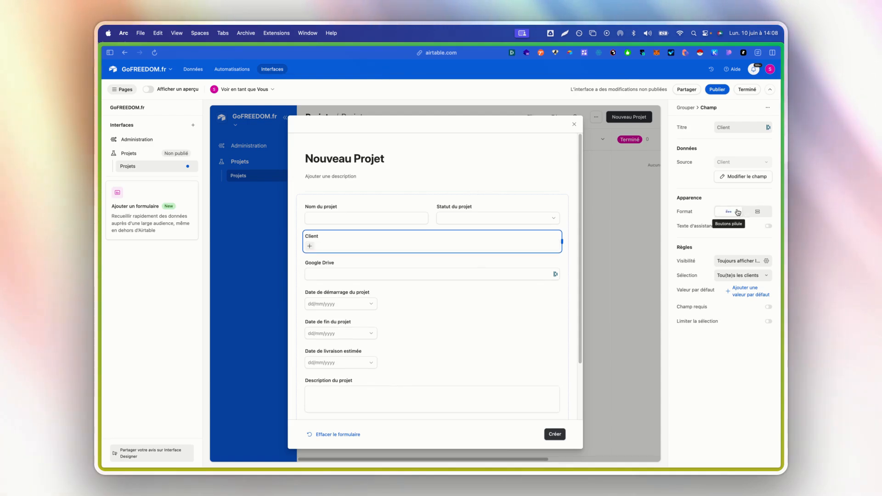
pyautogui.click(315, 248)
pyautogui.click(322, 275)
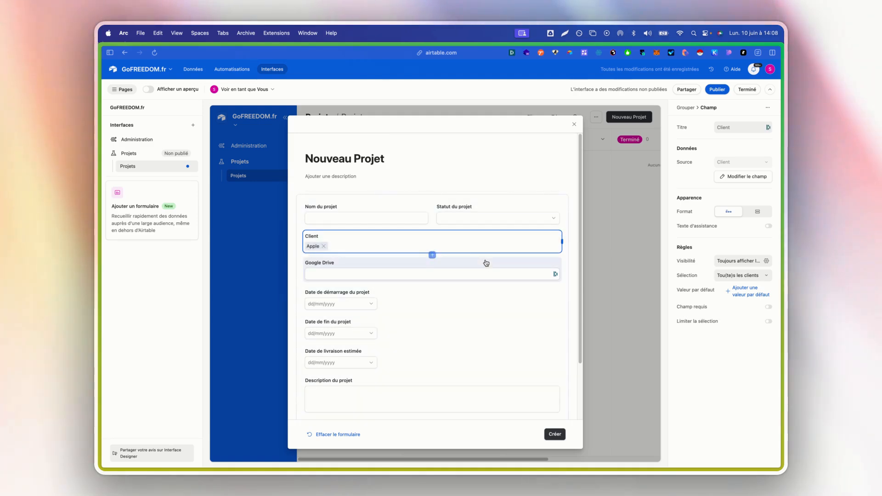
# Step: Remove the Google Drive field from the form and place Date de fin du projet beside Date de démarrage du projet
pyautogui.click(487, 263)
pyautogui.click(558, 262)
pyautogui.click(530, 278)
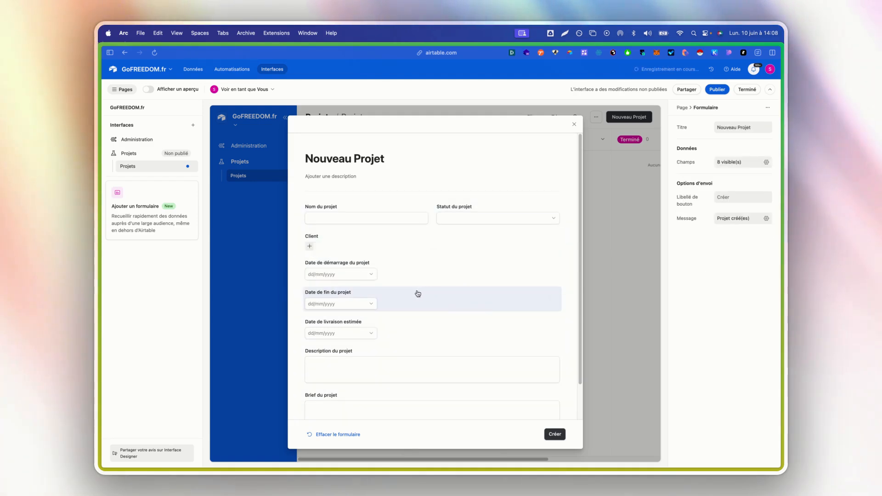
pyautogui.moveTo(384, 303); pyautogui.dragTo(514, 273)
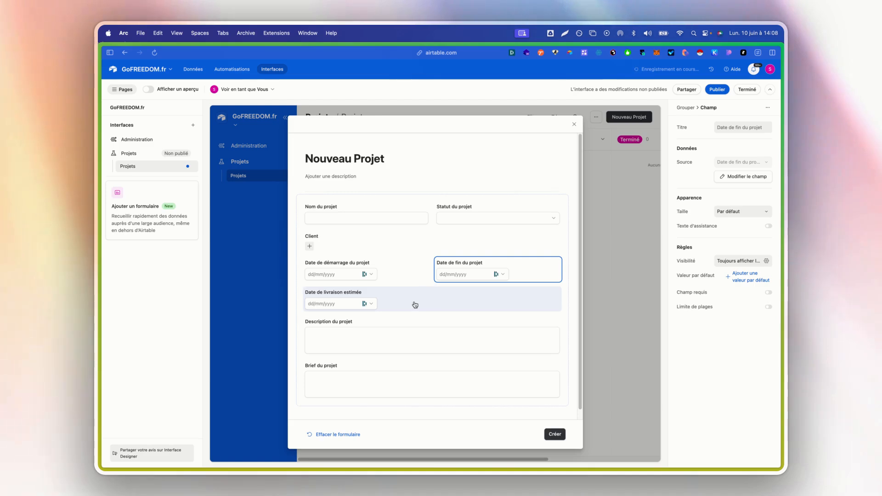
# Step: Place Date de livraison estimée beside Date de fin du projet and add a new form group titled "Comptabilité"
pyautogui.moveTo(404, 302); pyautogui.dragTo(555, 273)
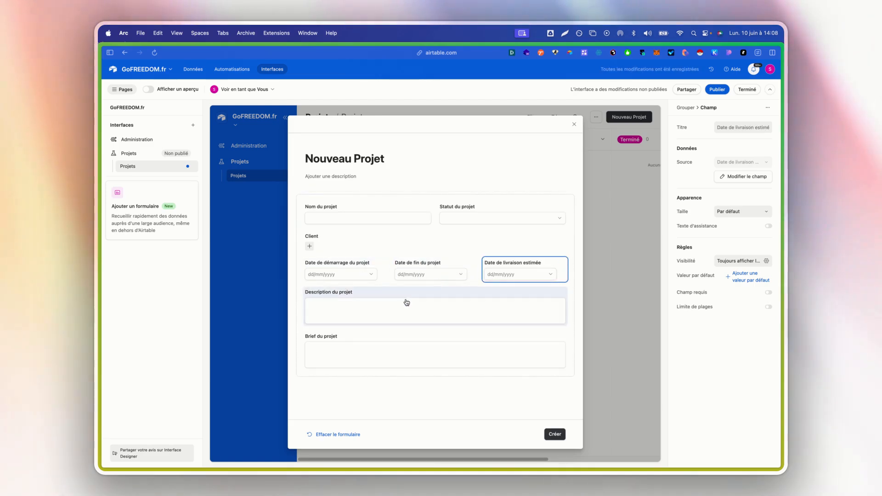
pyautogui.click(431, 380)
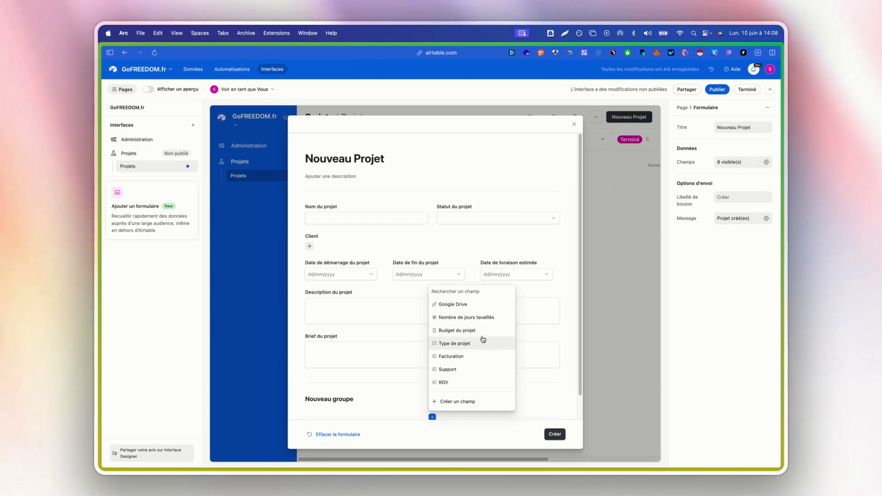
pyautogui.doubleClick(322, 400)
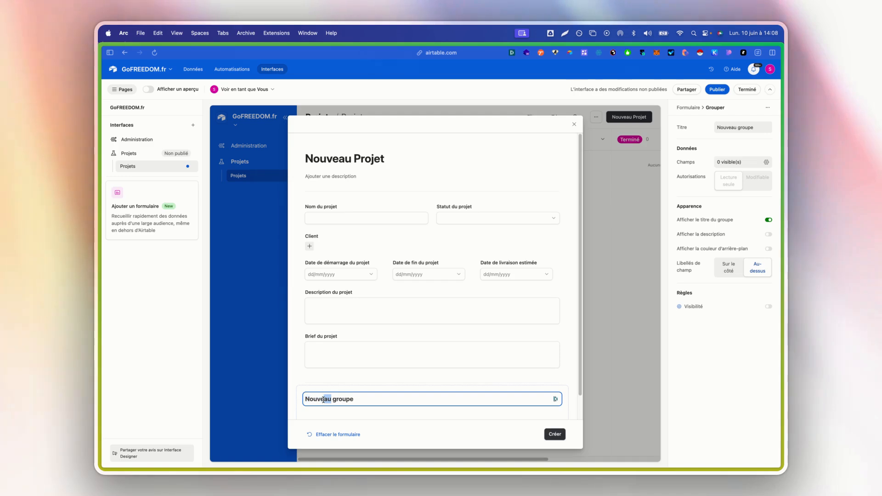
pyautogui.tripleClick(324, 399)
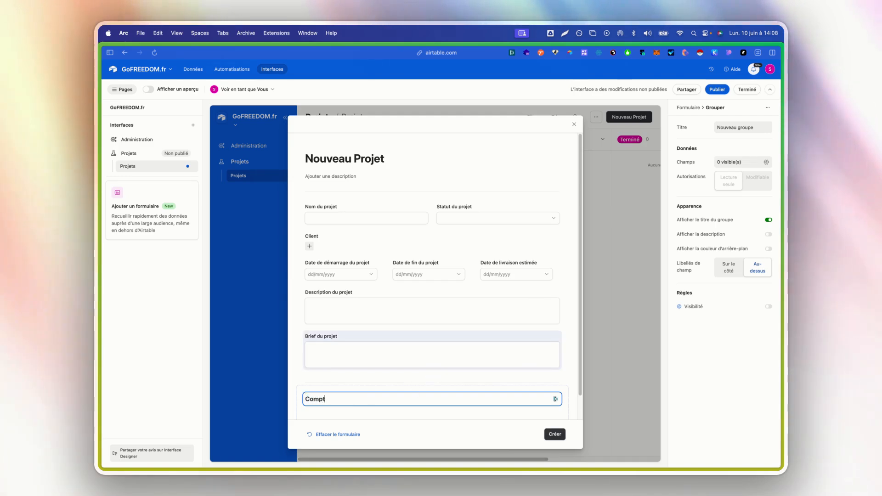
pyautogui.write('Comptabilité')
# Step: Add the fields Nombre de jours tavaillés, Budget du projet and Facturation to the form's Comptabilité group
pyautogui.scroll(-2, 522, 356)
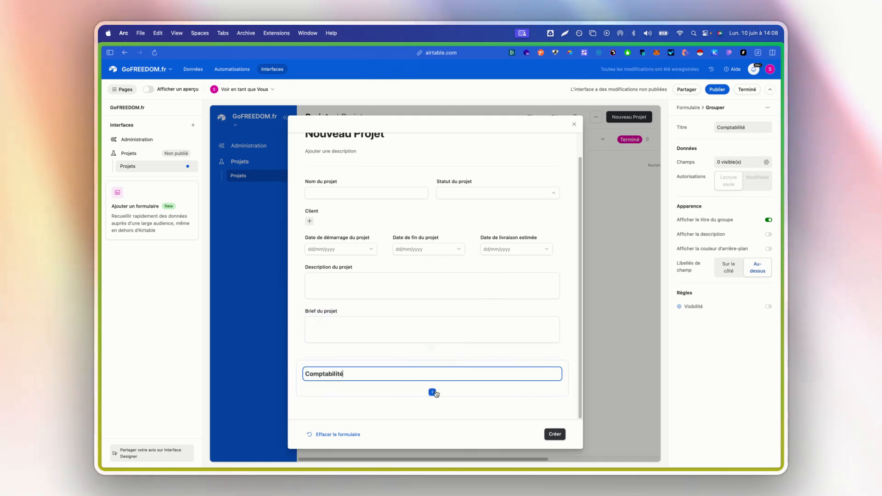
pyautogui.click(432, 392)
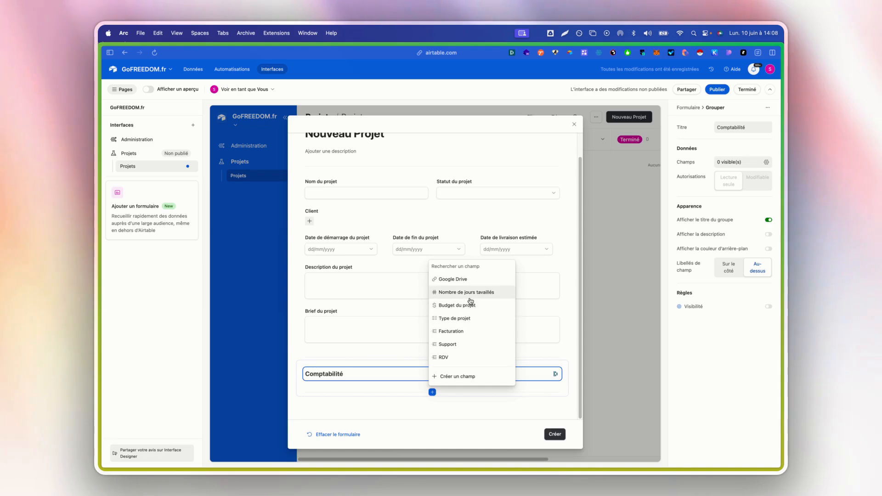
pyautogui.click(470, 295)
pyautogui.scroll(-1, 455, 331)
pyautogui.click(432, 363)
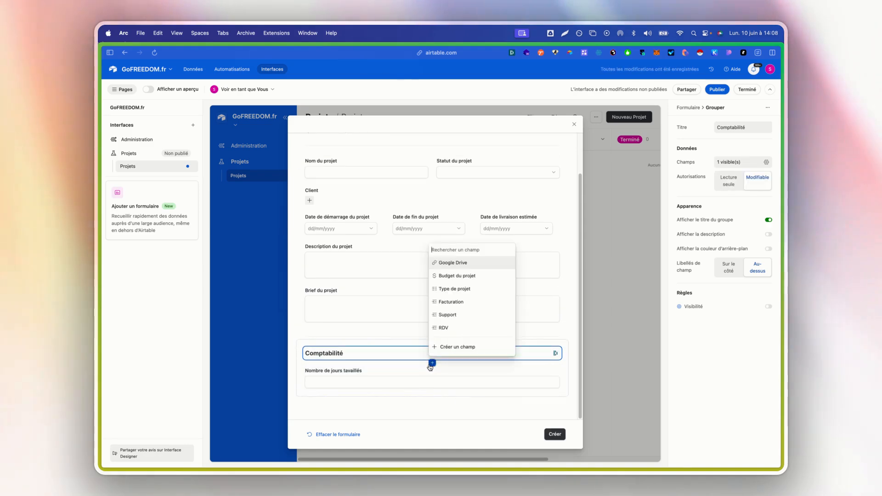
pyautogui.click(480, 276)
pyautogui.scroll(-1, 423, 396)
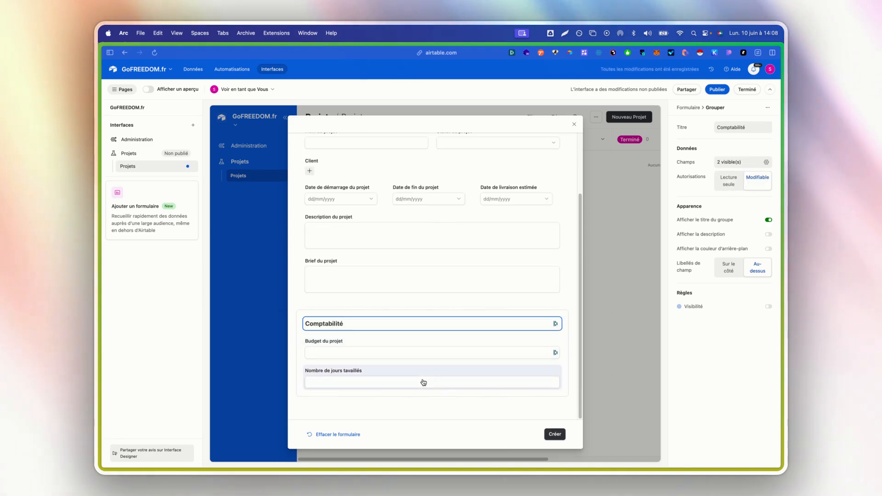
pyautogui.click(432, 393)
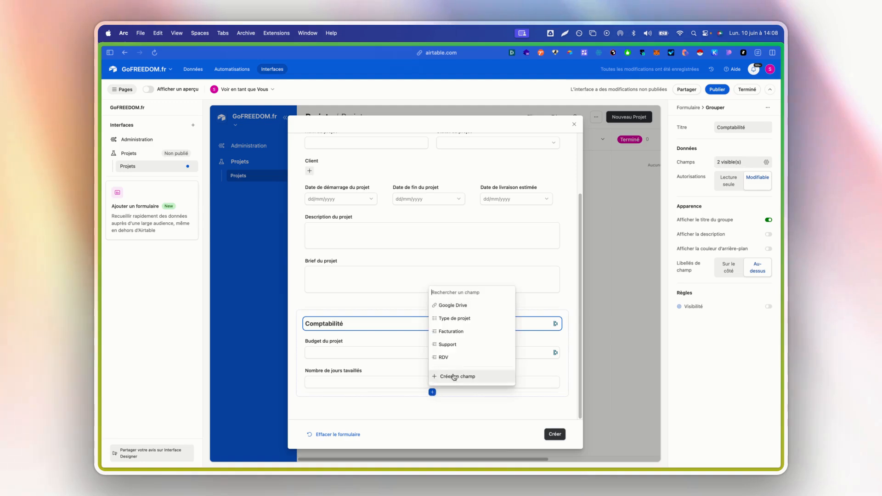
pyautogui.click(474, 334)
pyautogui.scroll(-1, 395, 363)
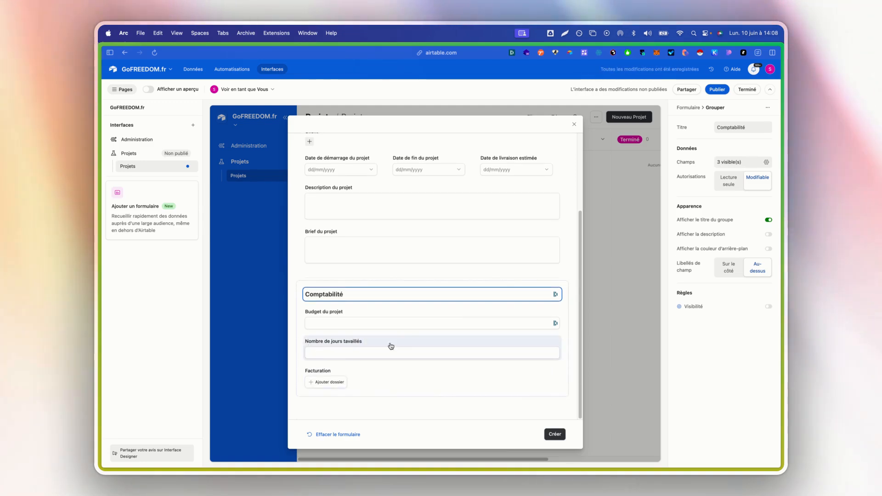
# Step: Place Nombre de jours tavaillés beside Budget du projet, remove Facturation from the Comptabilité group, and close the form
pyautogui.moveTo(391, 347); pyautogui.dragTo(535, 331)
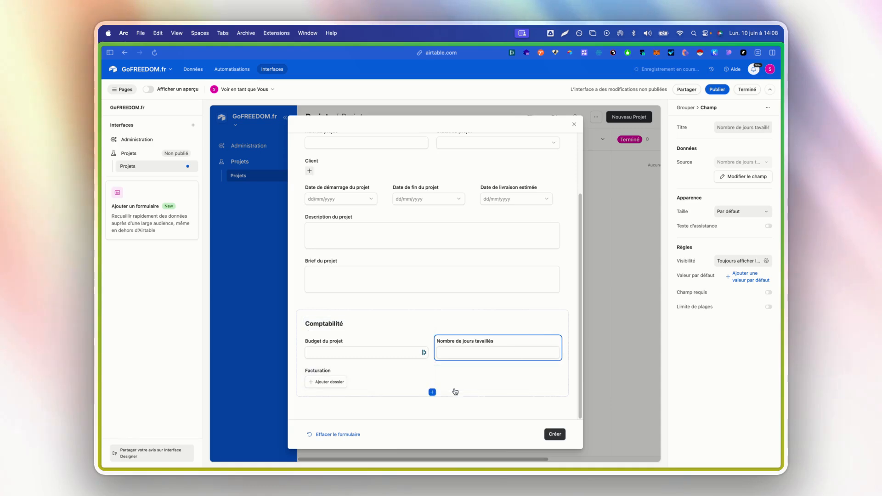
pyautogui.click(475, 406)
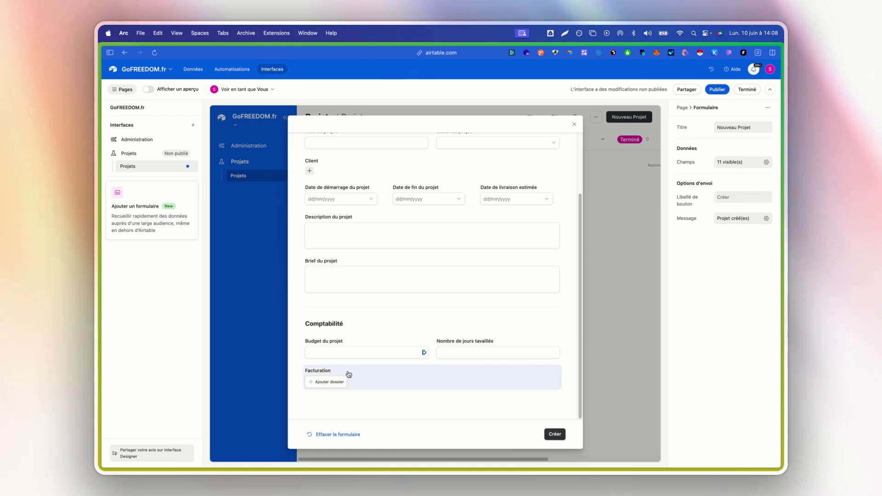
pyautogui.click(528, 379)
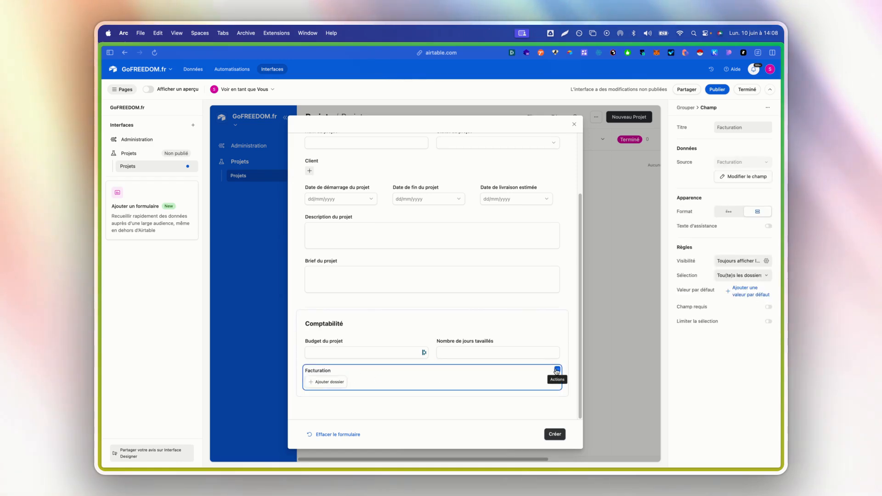
pyautogui.click(542, 386)
pyautogui.scroll(2, 431, 331)
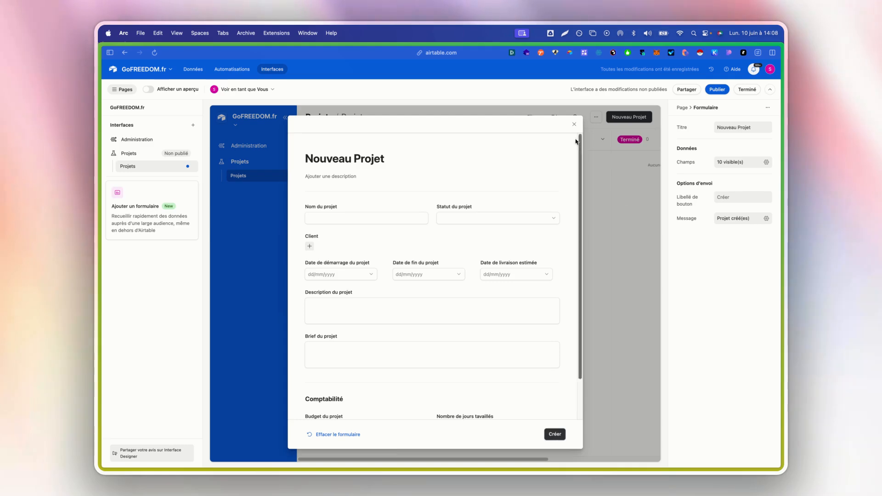
pyautogui.press('Escape')
pyautogui.click(518, 248)
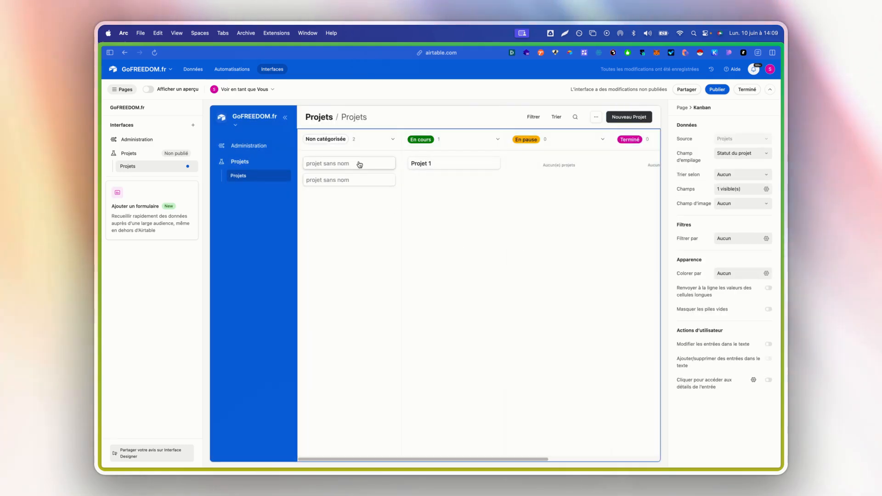
# Step: Preview the Projets page and filter the Kanban to projects whose Statut du projet "est" En cours
pyautogui.click(145, 90)
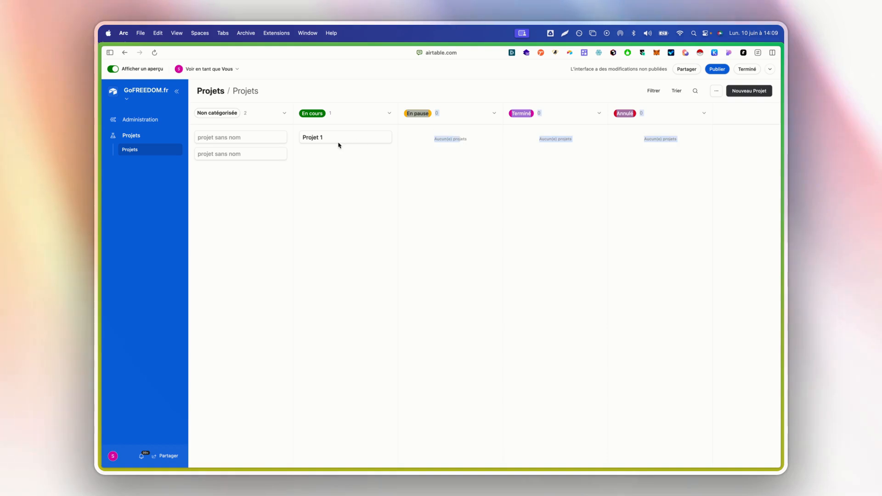
pyautogui.click(444, 178)
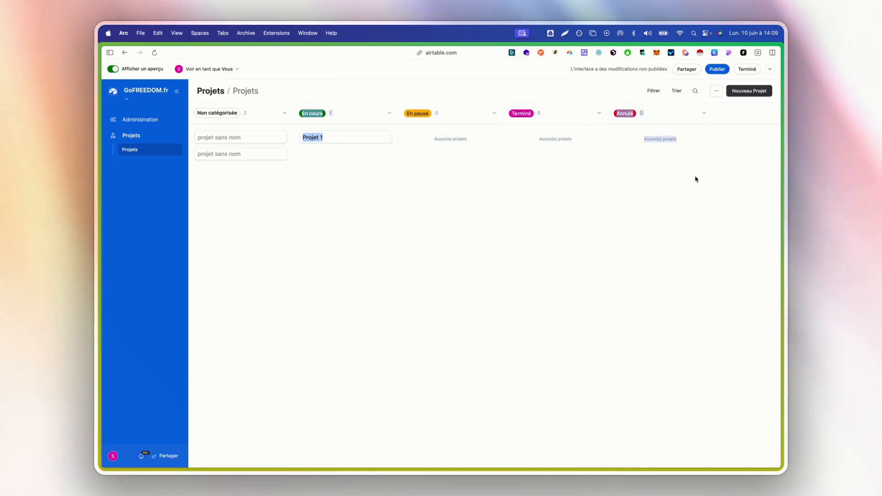
pyautogui.click(654, 91)
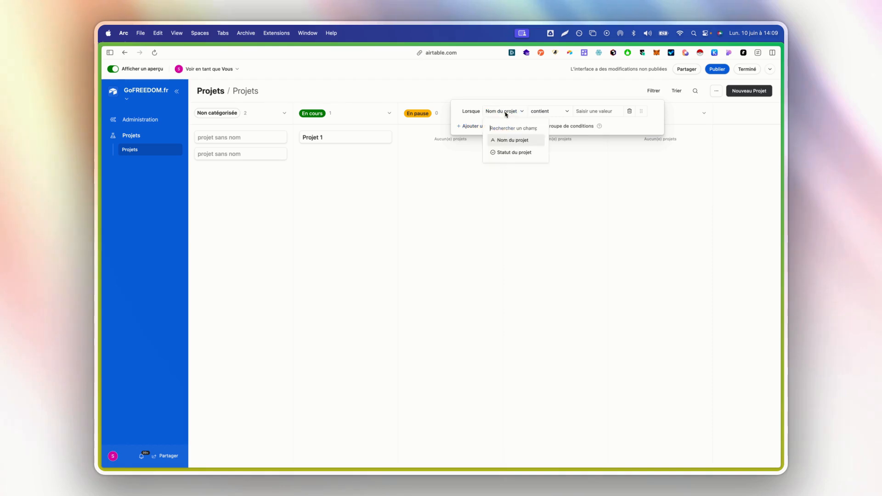
pyautogui.click(505, 153)
pyautogui.click(565, 112)
pyautogui.click(552, 139)
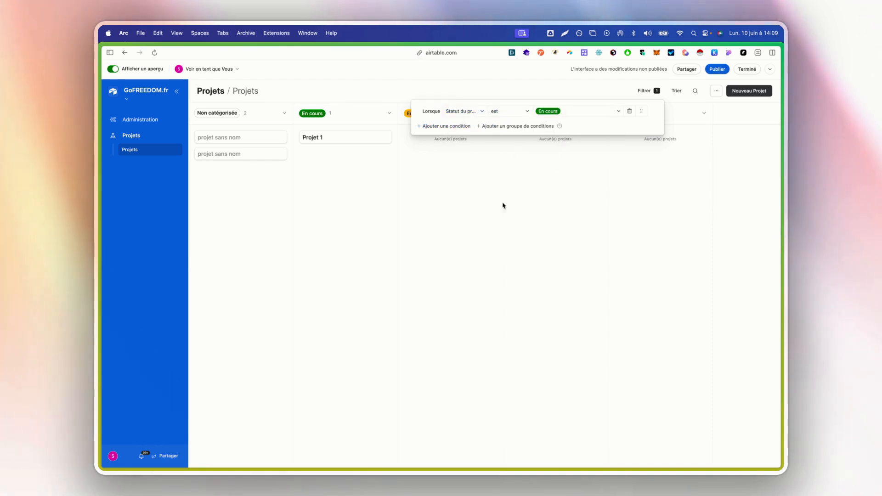
pyautogui.click(346, 188)
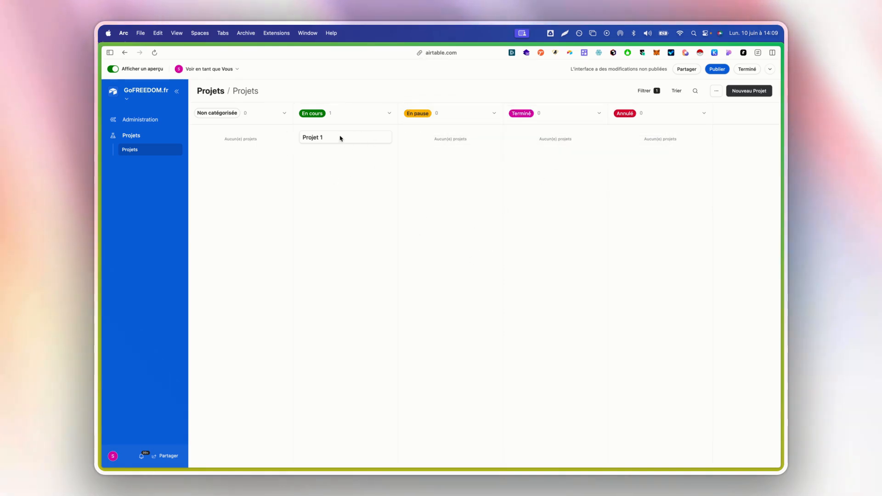
# Step: Delete the Statut du projet filter condition and leave the preview to return to editing the page
pyautogui.click(647, 93)
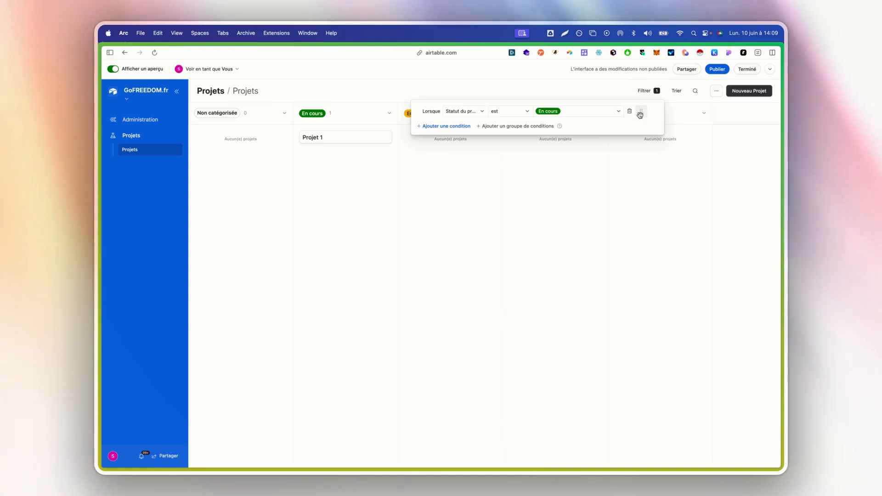
pyautogui.click(630, 111)
pyautogui.click(571, 207)
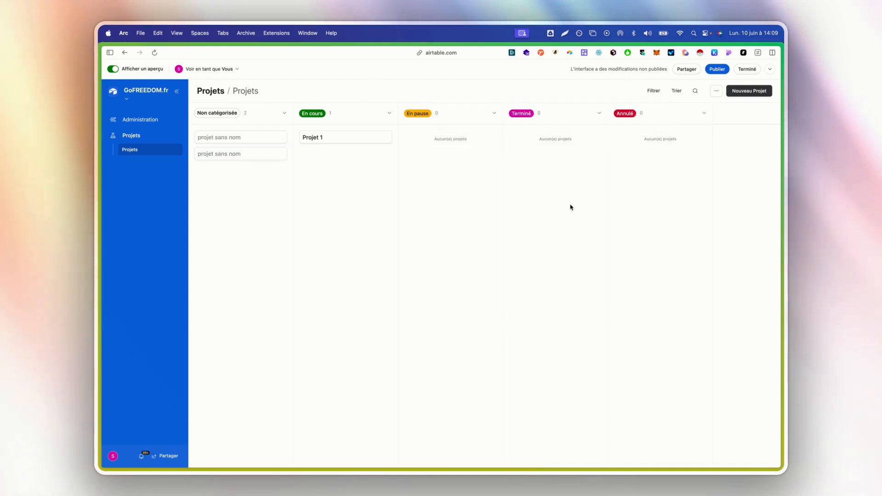
pyautogui.click(115, 69)
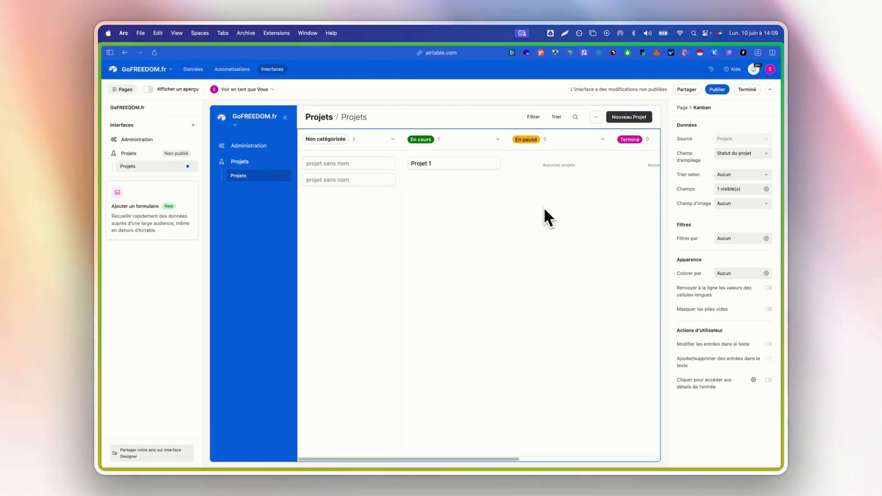
# Step: Show the Budget du projet and Client fields on the Kanban cards, with Client placed above Budget du projet
pyautogui.click(726, 191)
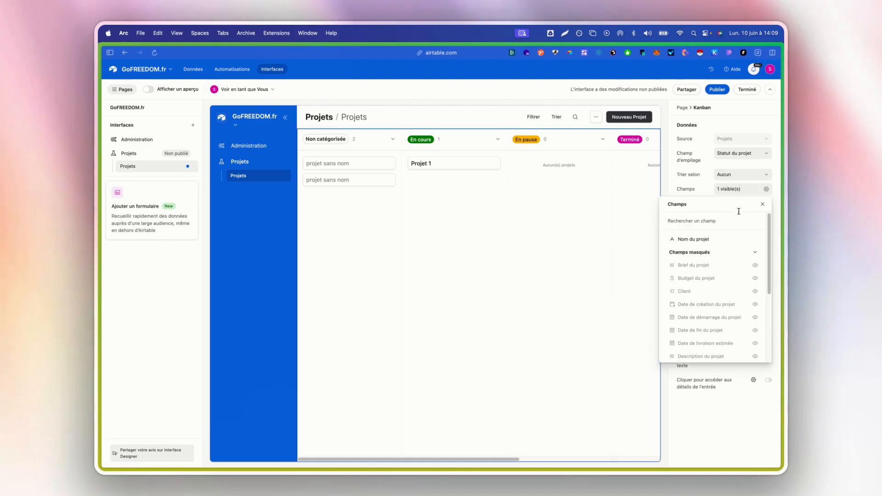
pyautogui.scroll(-1, 717, 262)
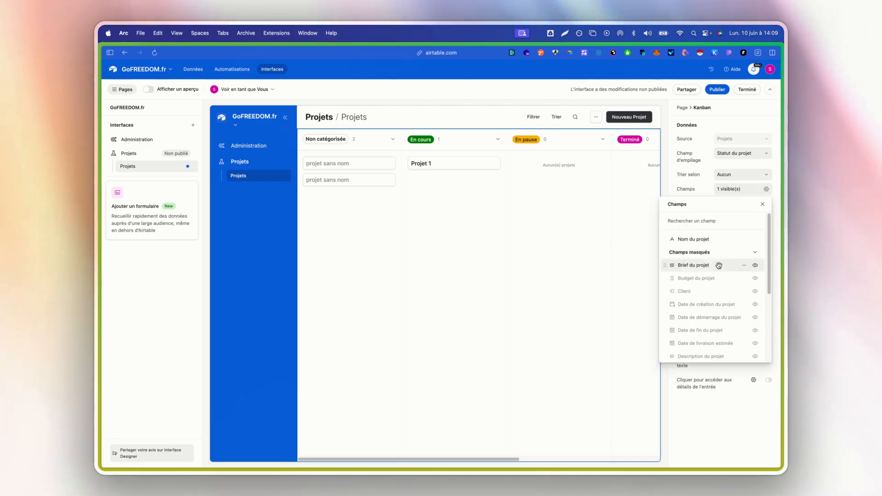
pyautogui.click(757, 274)
pyautogui.click(756, 287)
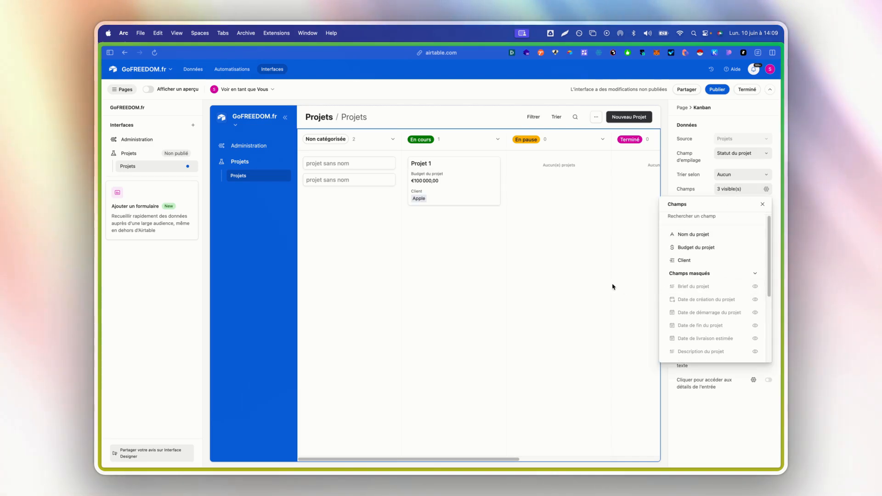
pyautogui.moveTo(672, 261)
pyautogui.mouseDown()
pyautogui.moveTo(668, 245)
pyautogui.moveTo(675, 250)
pyautogui.mouseUp()
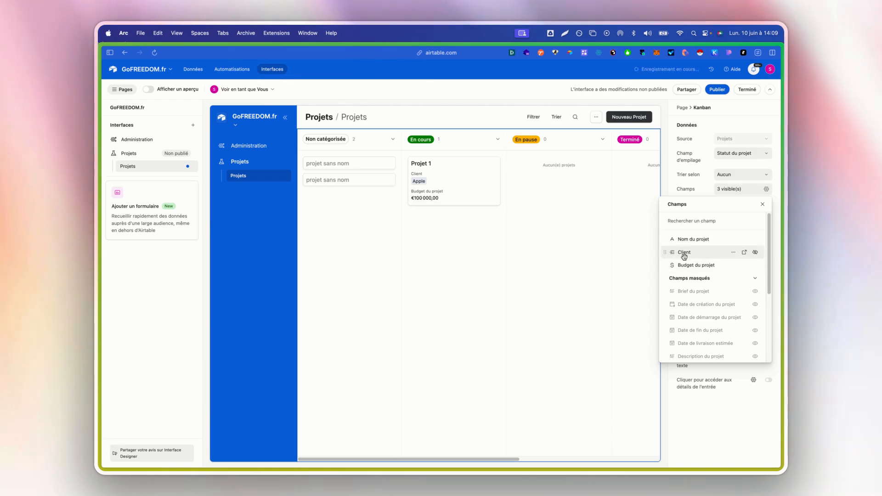
pyautogui.click(478, 260)
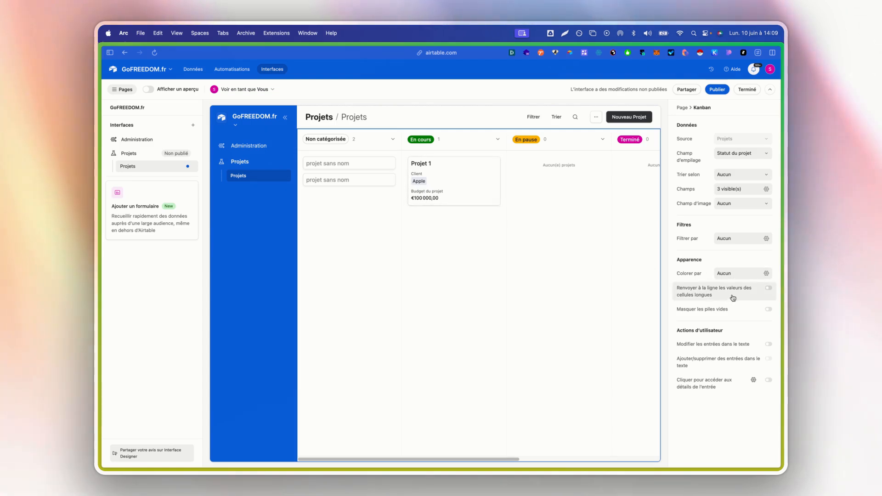
# Step: Try "Renvoyer à la ligne les valeurs des cellules longues" on the Kanban and switch it back off
pyautogui.click(715, 290)
pyautogui.tripleClick(739, 292)
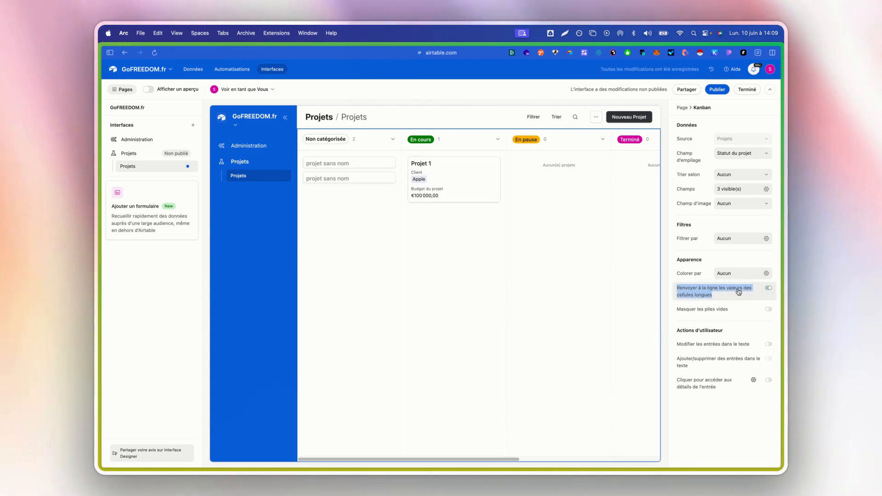
pyautogui.click(738, 293)
pyautogui.tripleClick(738, 295)
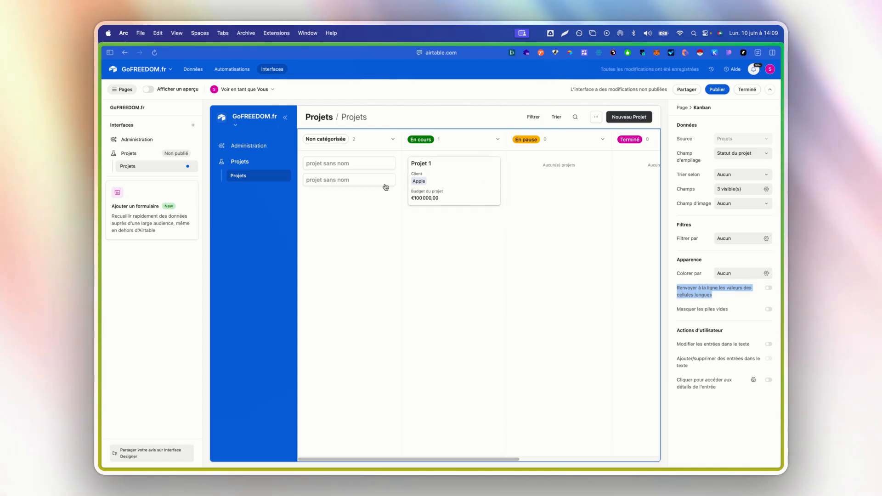
# Step: Try hiding the Kanban's empty stacks with "Masquer les piles vides" and switch the option back off
pyautogui.click(730, 314)
pyautogui.tripleClick(731, 315)
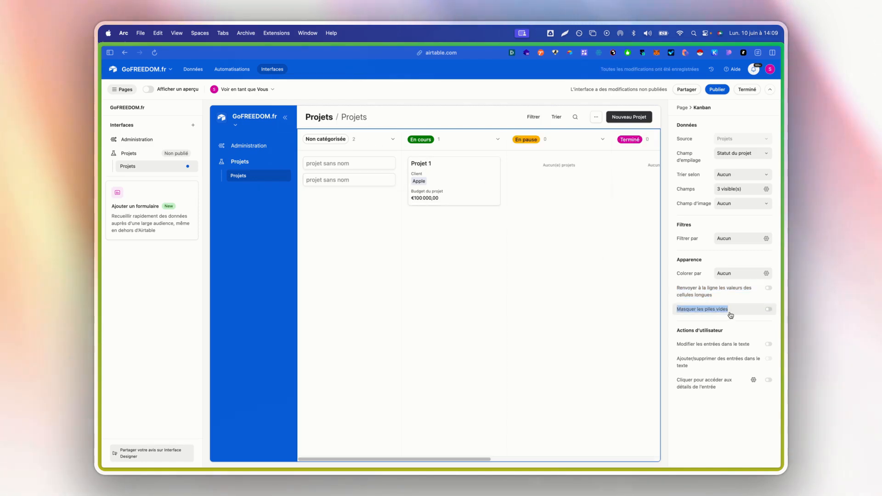
pyautogui.click(731, 315)
pyautogui.click(730, 315)
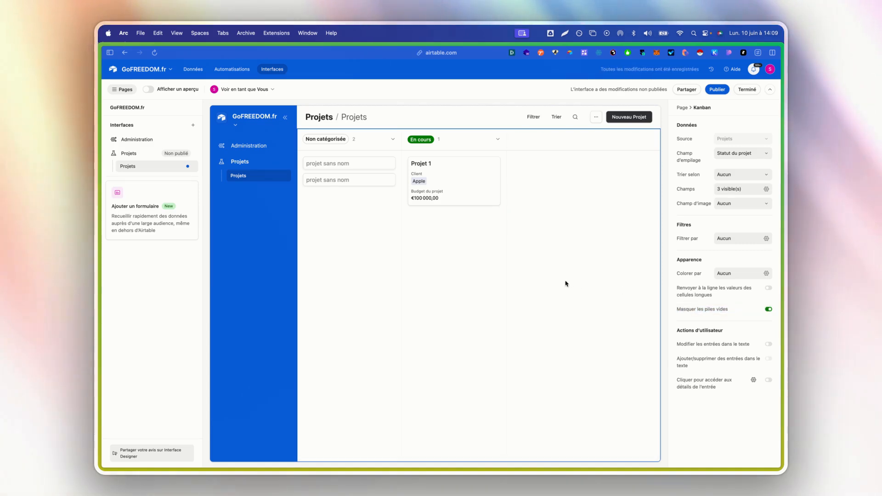
pyautogui.click(716, 314)
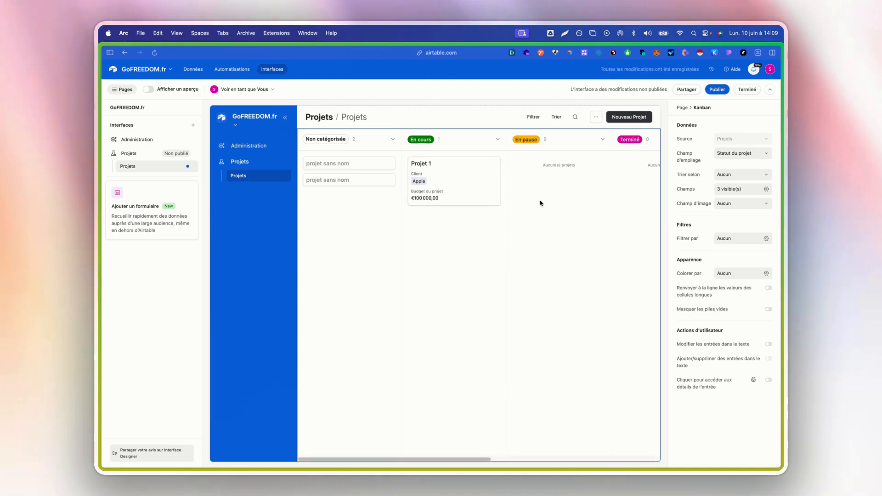
# Step: Enable "Modifier les entrées dans le texte" on the Kanban and test it in preview by moving Projet 1 to En pause and back to En cours
pyautogui.click(743, 349)
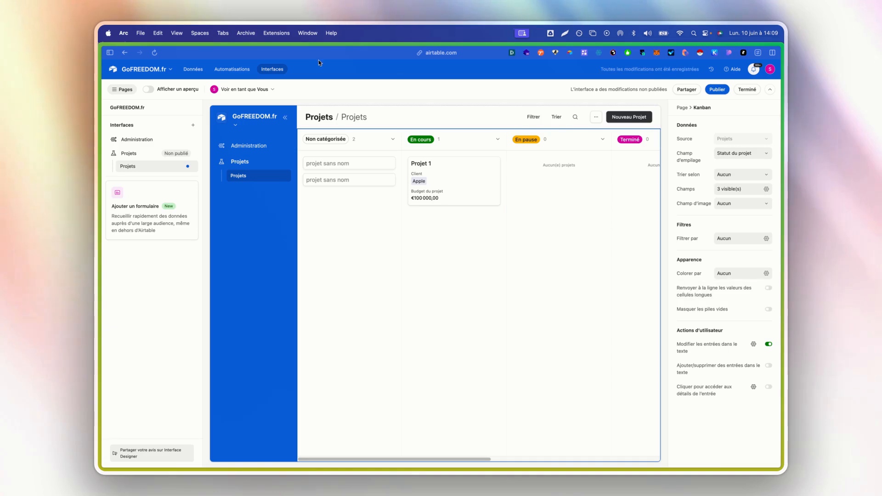
pyautogui.click(168, 93)
pyautogui.moveTo(351, 144); pyautogui.dragTo(362, 173)
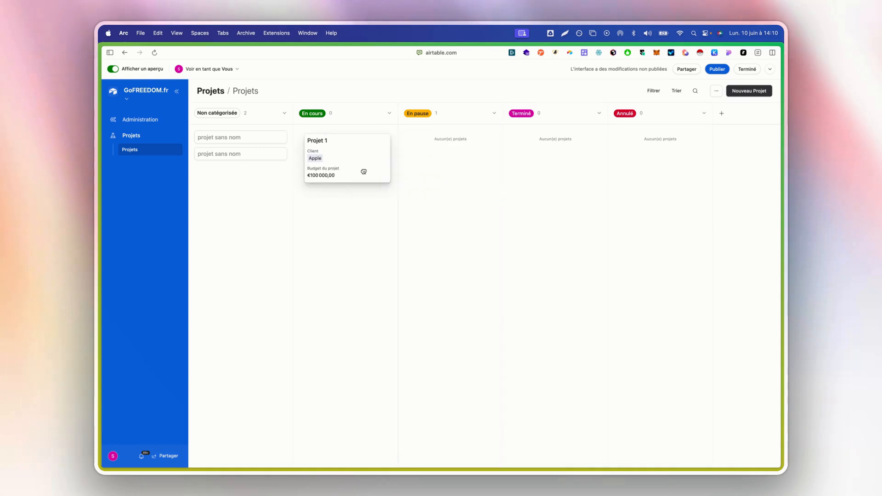
pyautogui.moveTo(342, 136); pyautogui.dragTo(317, 138)
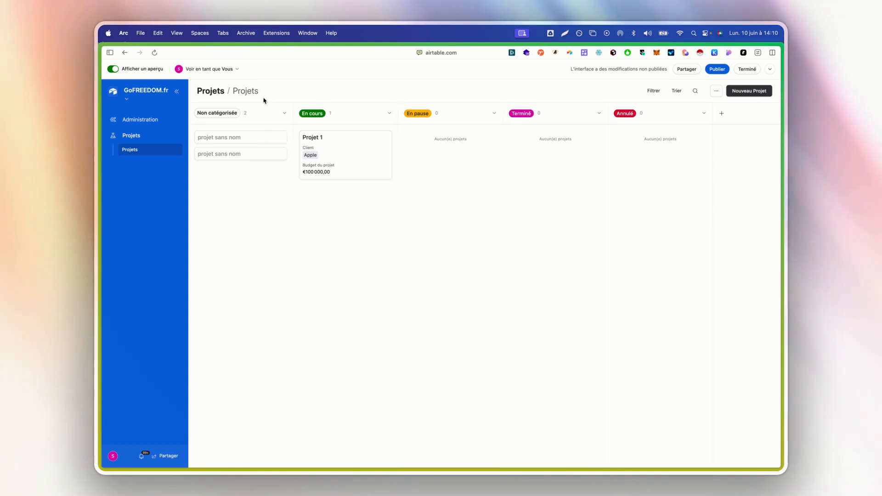
pyautogui.click(115, 69)
# Step: Allow users to open record details from the Kanban cards and open the detail page of Projet 1
pyautogui.click(469, 183)
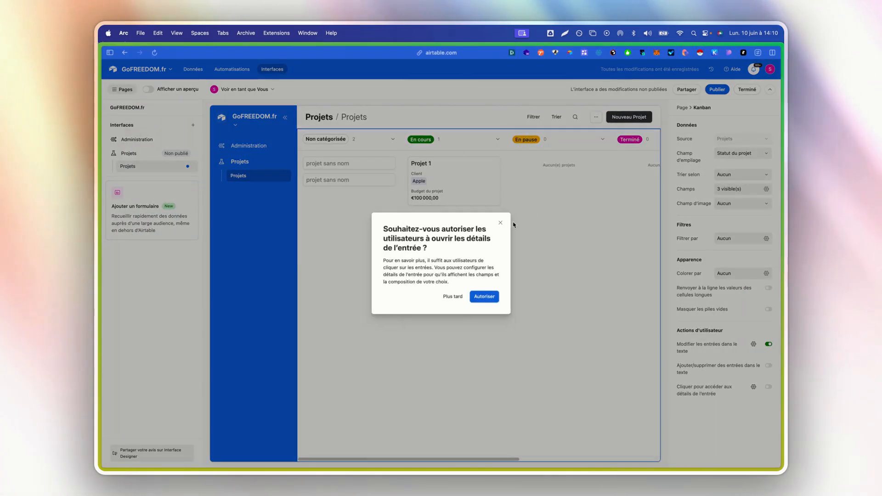
pyautogui.click(500, 224)
pyautogui.click(474, 188)
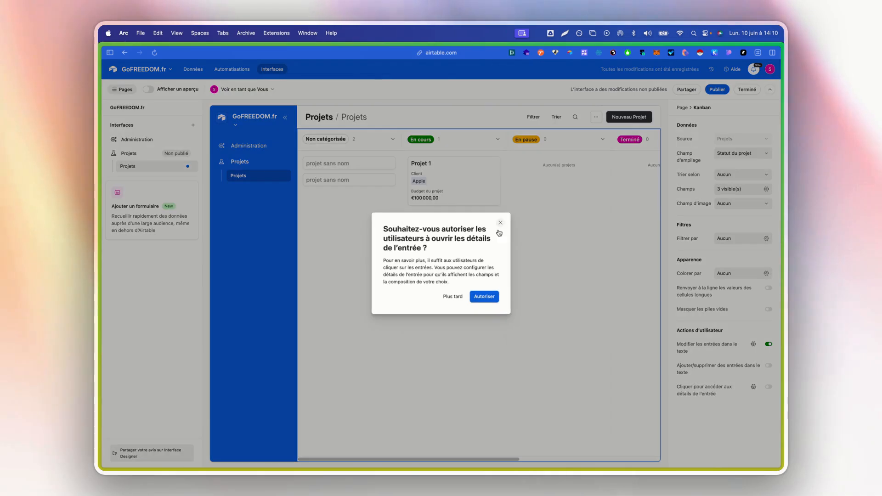
pyautogui.click(500, 223)
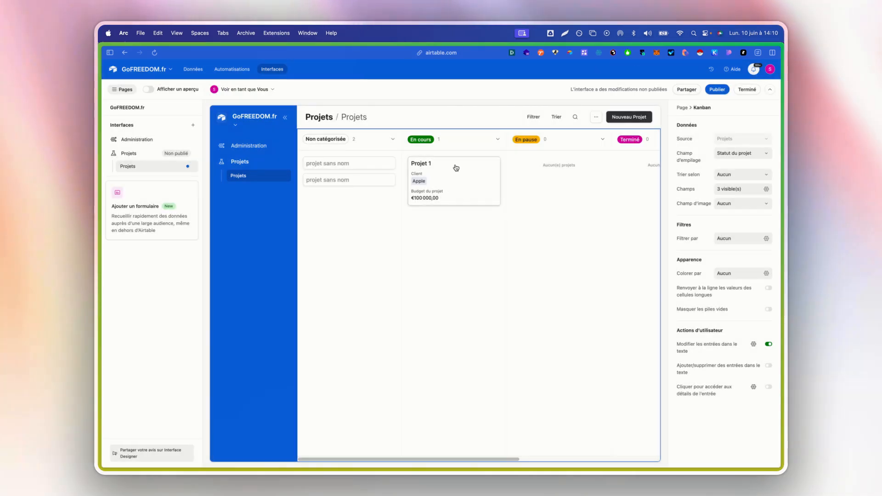
pyautogui.click(453, 184)
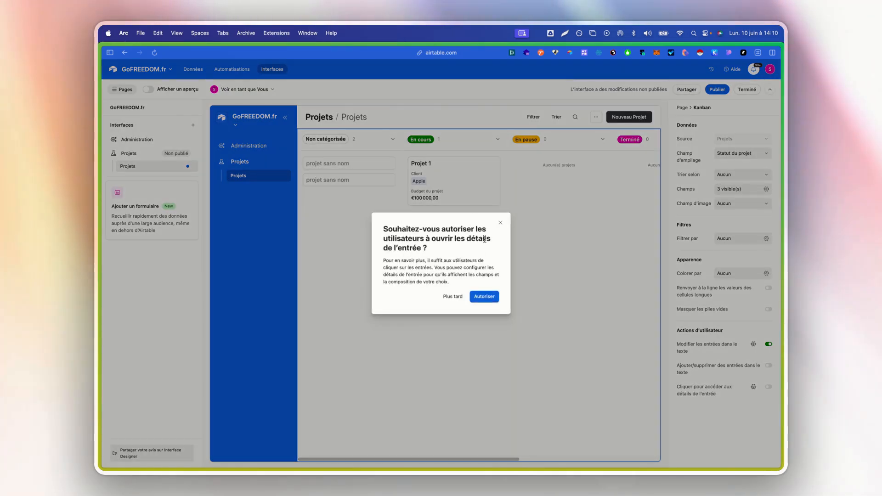
pyautogui.click(486, 296)
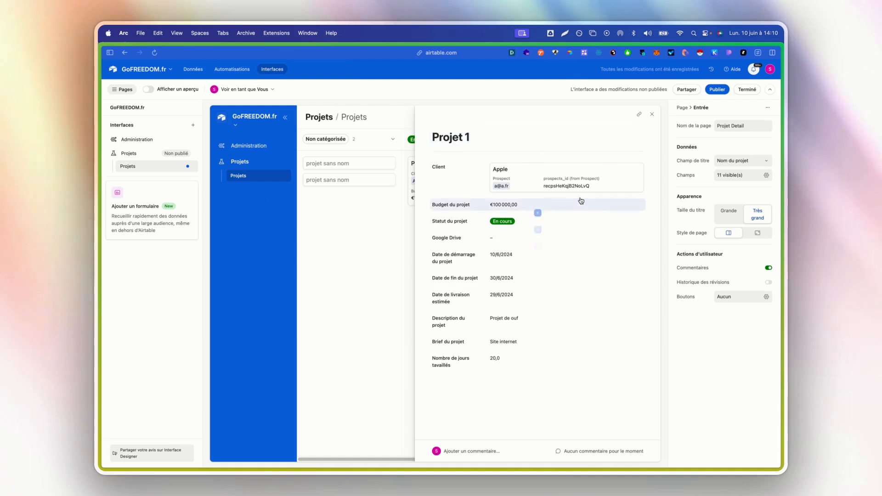
# Step: Show the Code Postal and Ville fields in the Client card on the project detail page
pyautogui.click(587, 178)
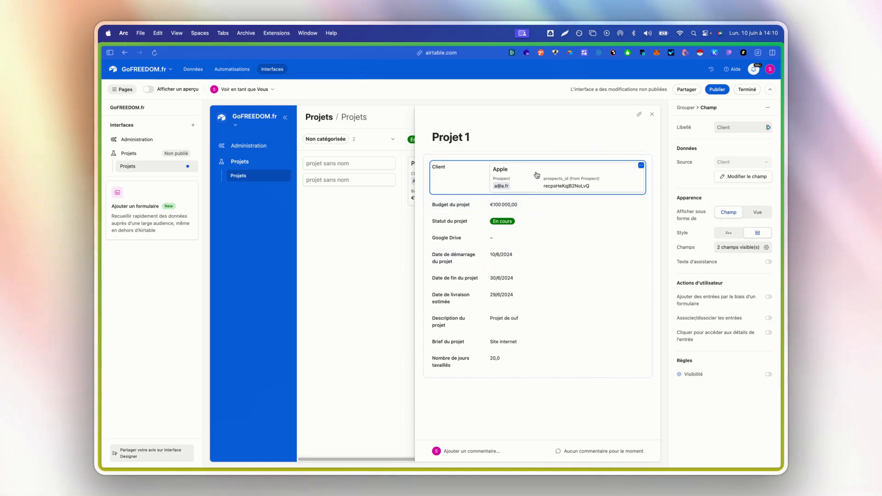
pyautogui.click(767, 249)
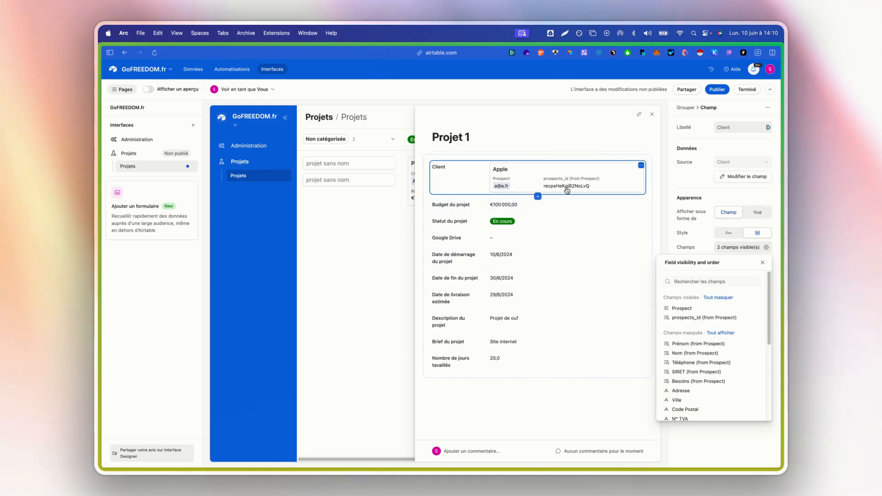
pyautogui.scroll(-2, 717, 340)
pyautogui.scroll(-2, 719, 345)
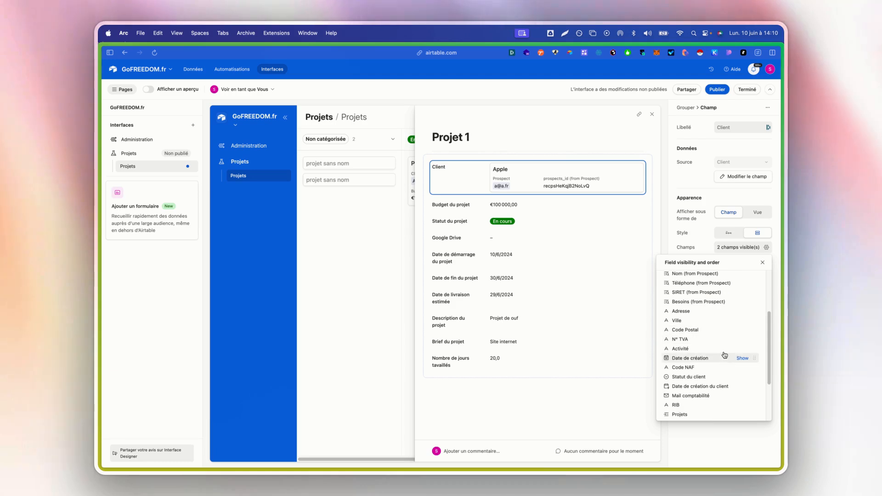
pyautogui.click(743, 320)
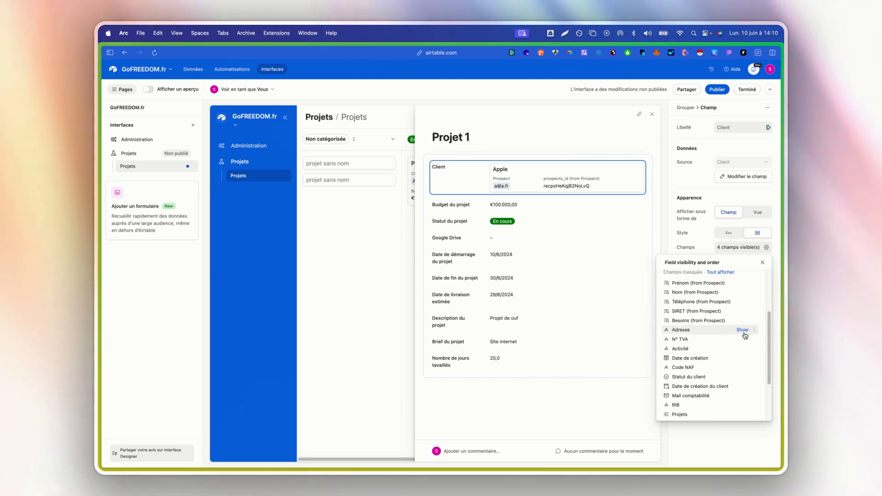
pyautogui.click(743, 331)
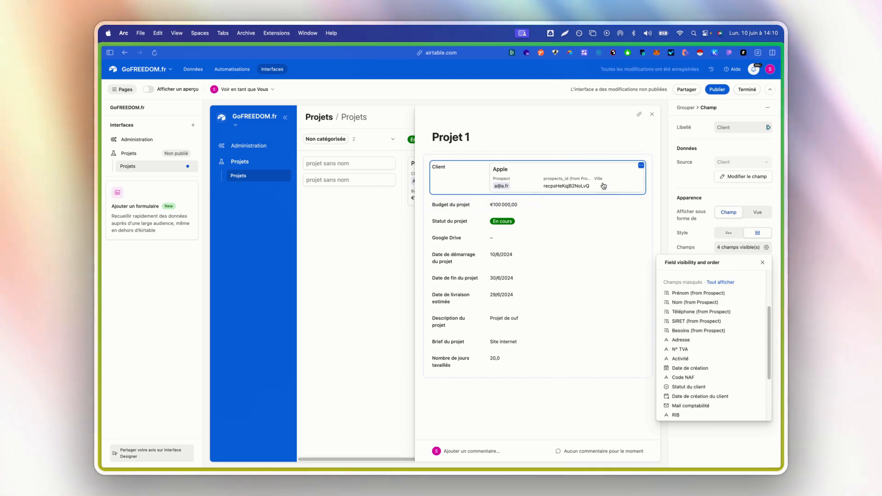
# Step: Hide prospects_id (from Prospect), Ville and Code Postal in the Client card and show Statut du client instead
pyautogui.scroll(3, 707, 322)
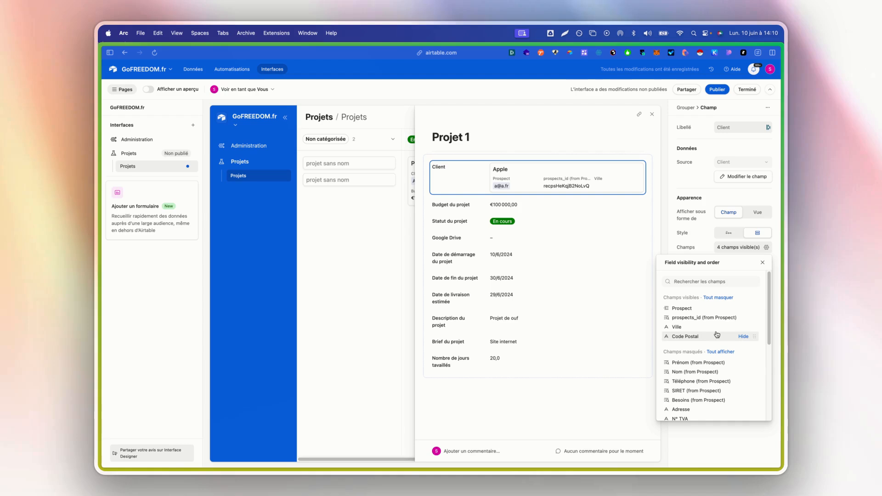
pyautogui.click(743, 318)
pyautogui.click(741, 318)
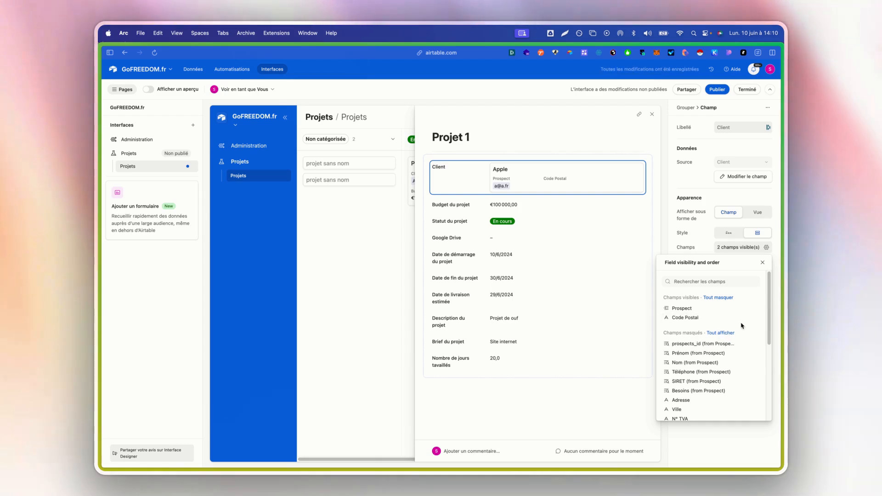
pyautogui.click(740, 317)
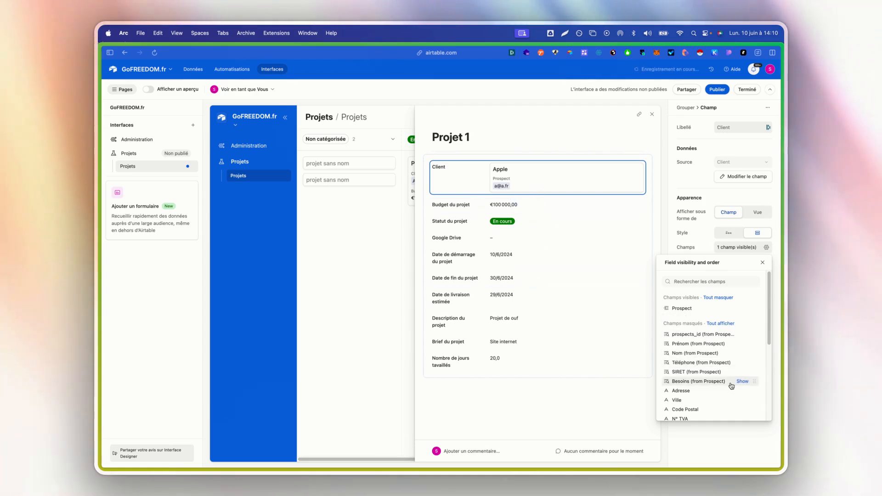
pyautogui.scroll(-4, 732, 384)
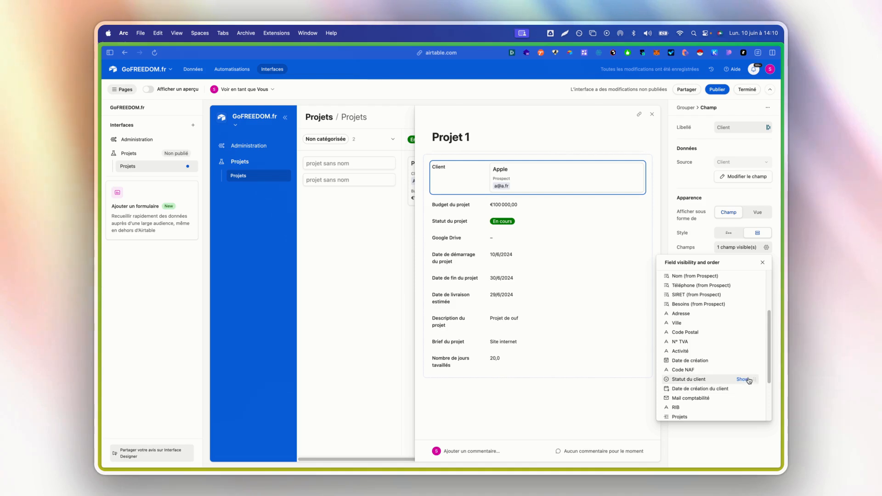
pyautogui.click(749, 379)
pyautogui.click(711, 235)
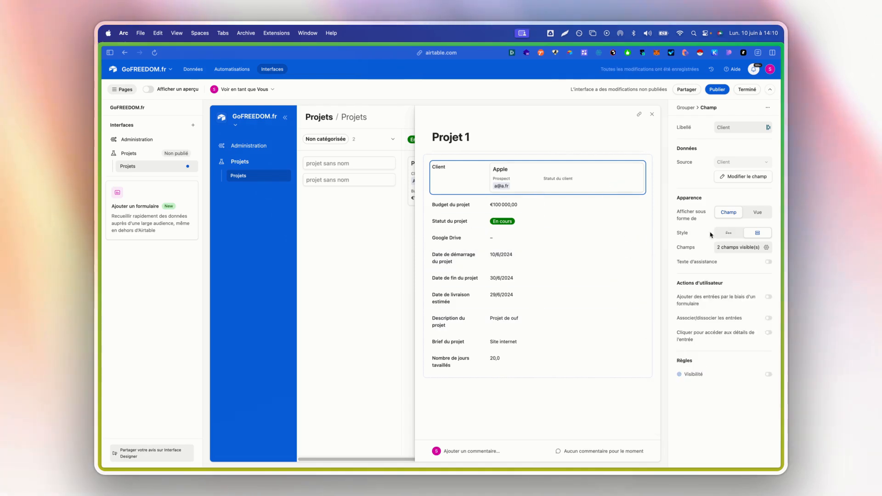
# Step: Try displaying the linked Client as a Vue, with the Galerie visualisation enabled and Liste disabled
pyautogui.click(757, 212)
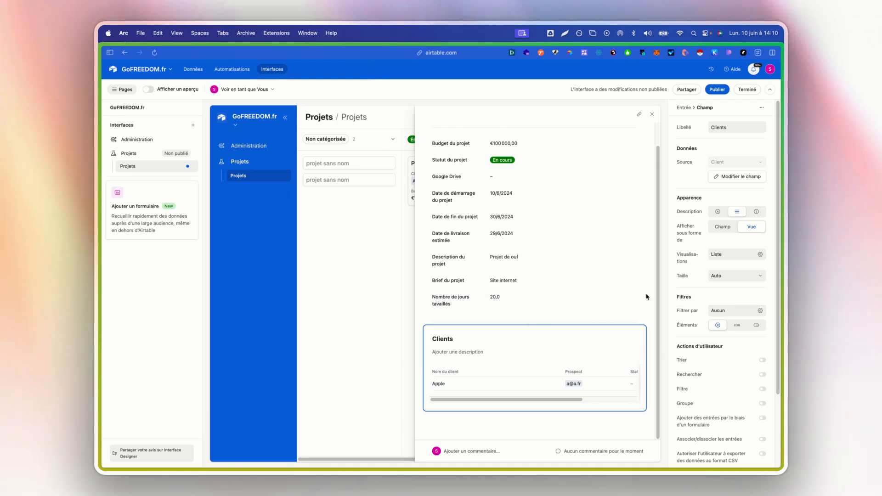
pyautogui.click(725, 257)
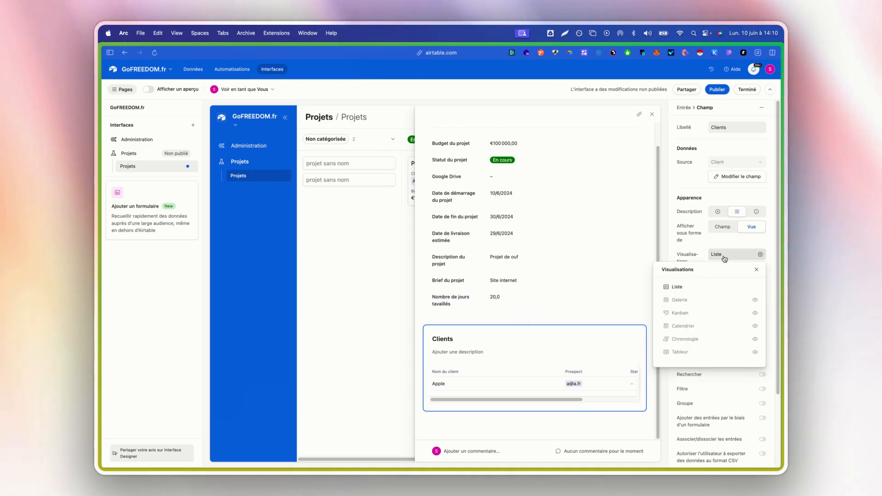
pyautogui.click(755, 300)
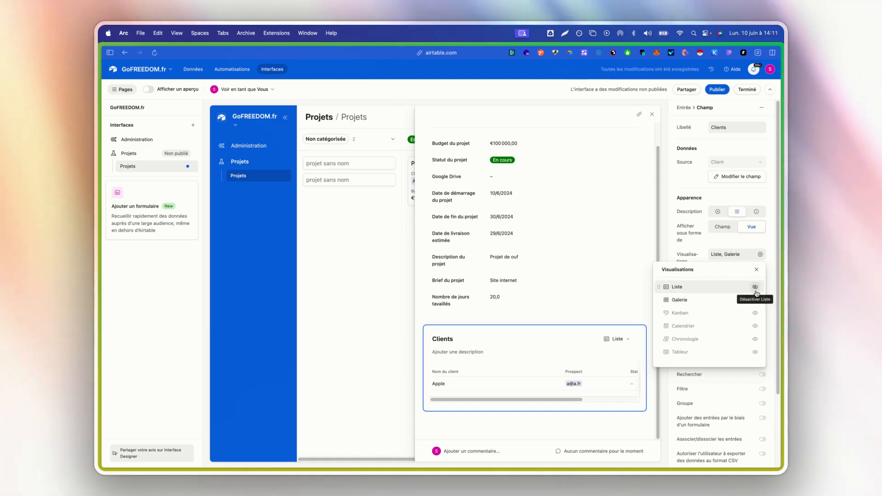
pyautogui.click(756, 288)
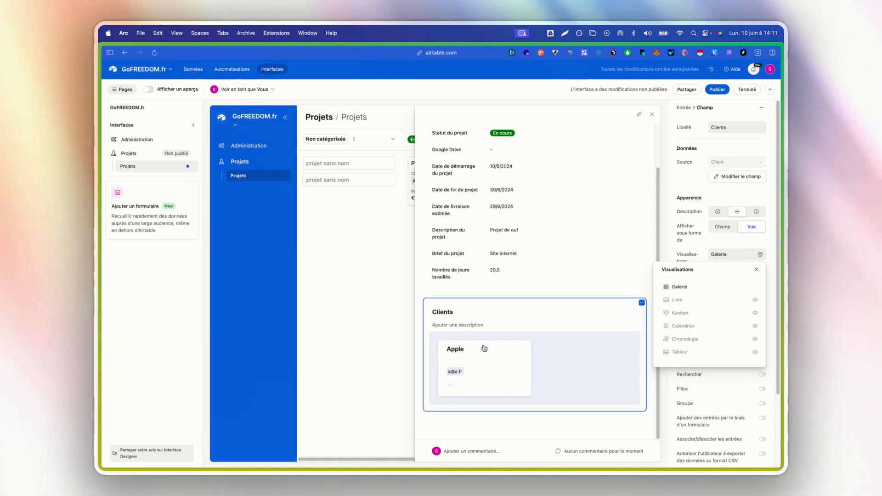
pyautogui.scroll(2, 484, 348)
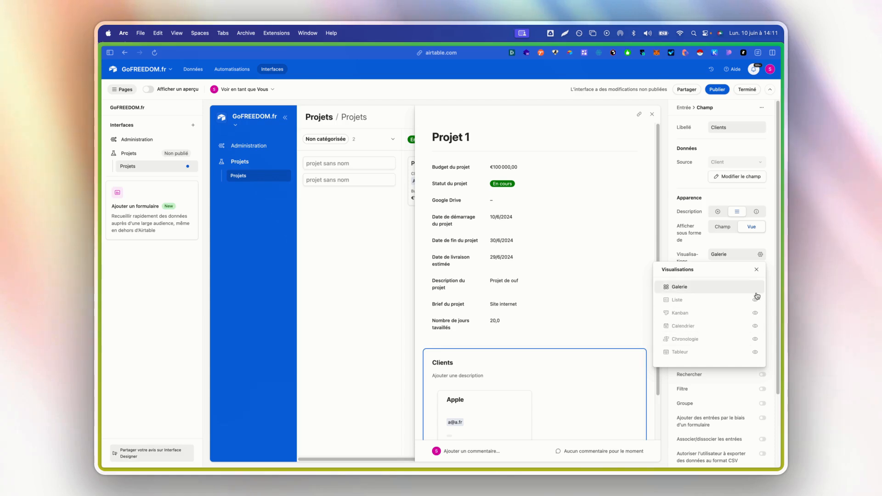
# Step: Display Client as a Champ and place it between Budget du projet and Statut du projet
pyautogui.click(722, 227)
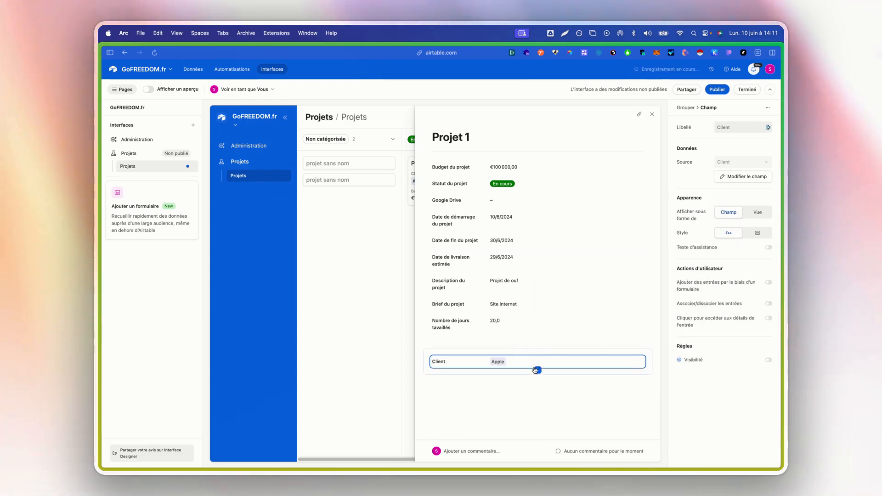
pyautogui.moveTo(515, 173); pyautogui.dragTo(515, 175)
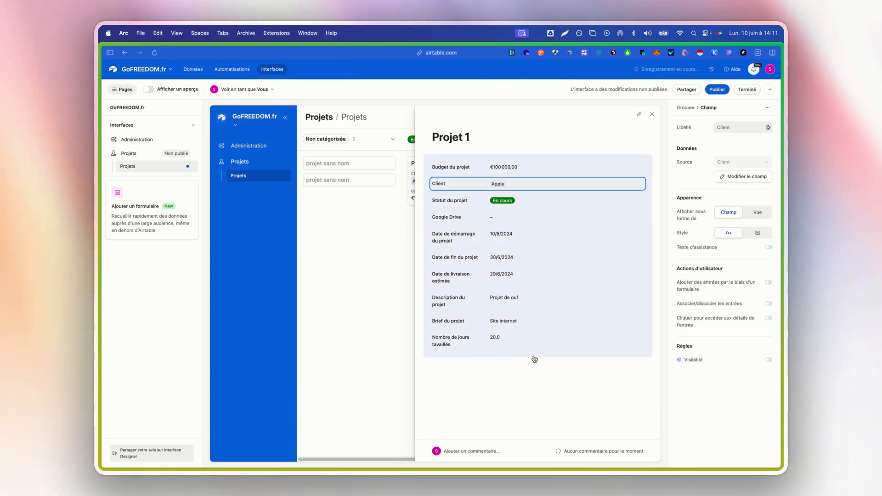
# Step: Add a new group below the project fields and insert the Facturation field in it
pyautogui.click(536, 362)
pyautogui.scroll(-5, 582, 326)
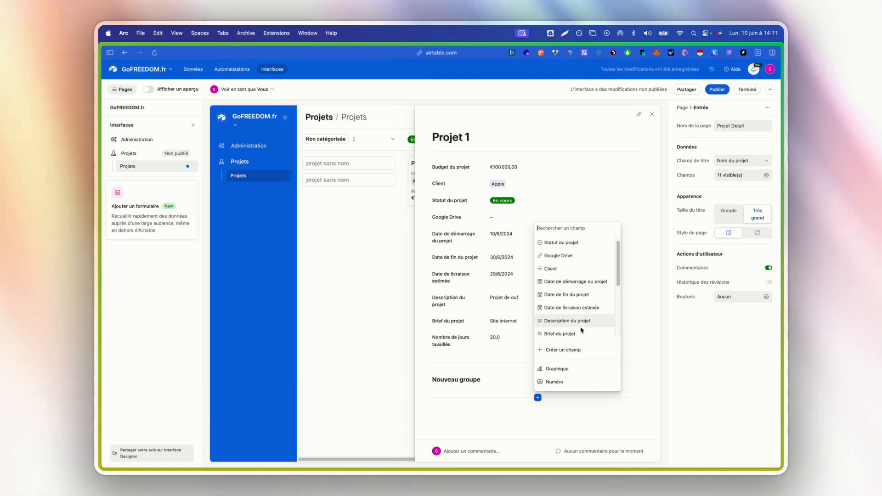
pyautogui.click(581, 314)
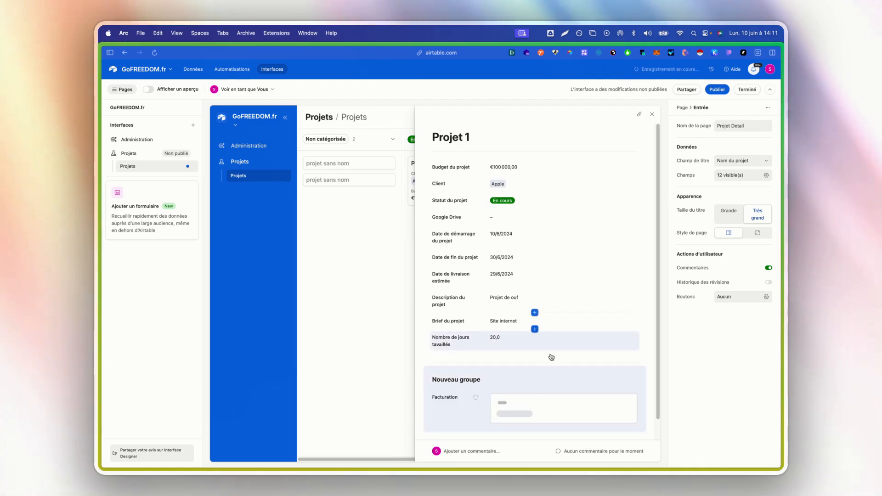
# Step: Display Facturation as a Vue, with the Galerie visualisation enabled and Liste disabled
pyautogui.click(473, 398)
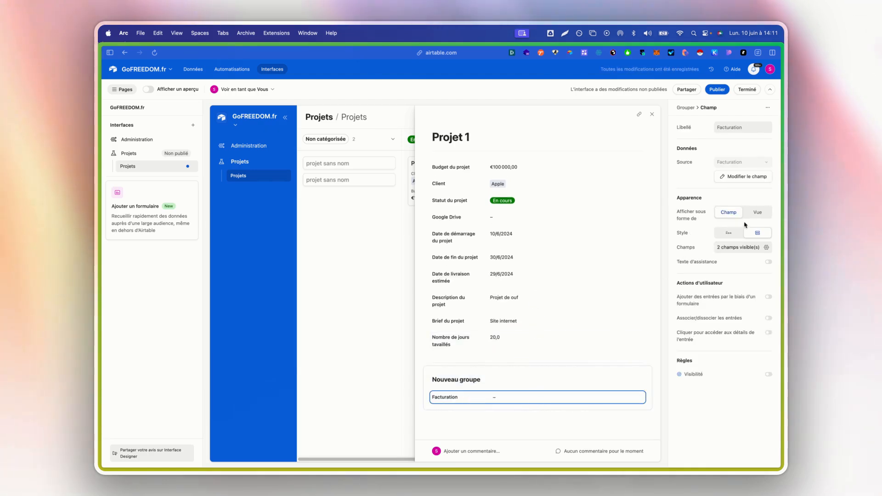
pyautogui.scroll(-3, 515, 330)
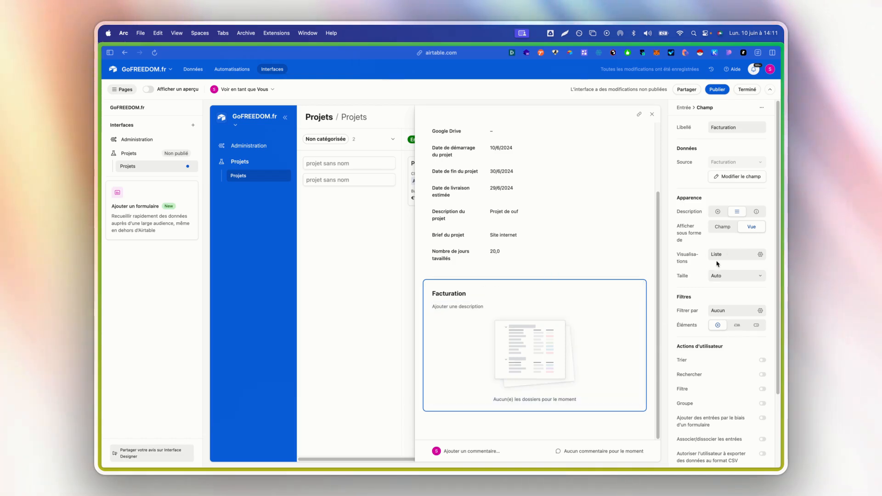
pyautogui.click(760, 254)
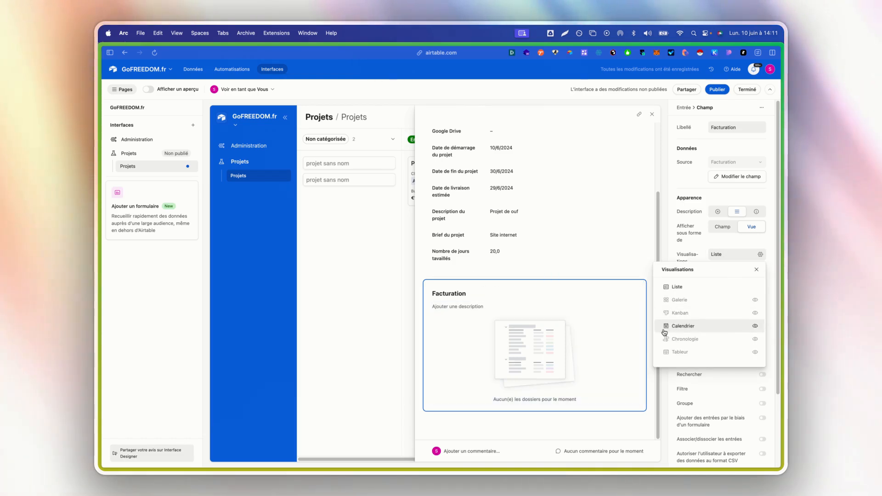
pyautogui.click(705, 301)
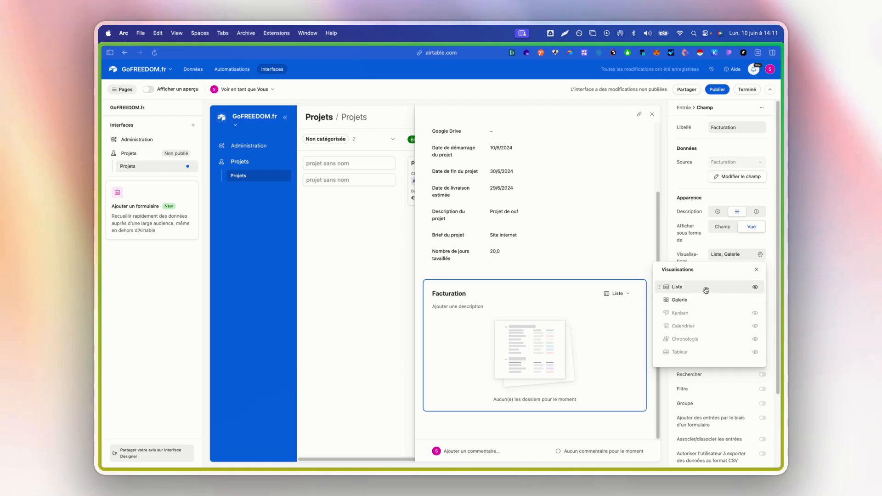
pyautogui.click(762, 286)
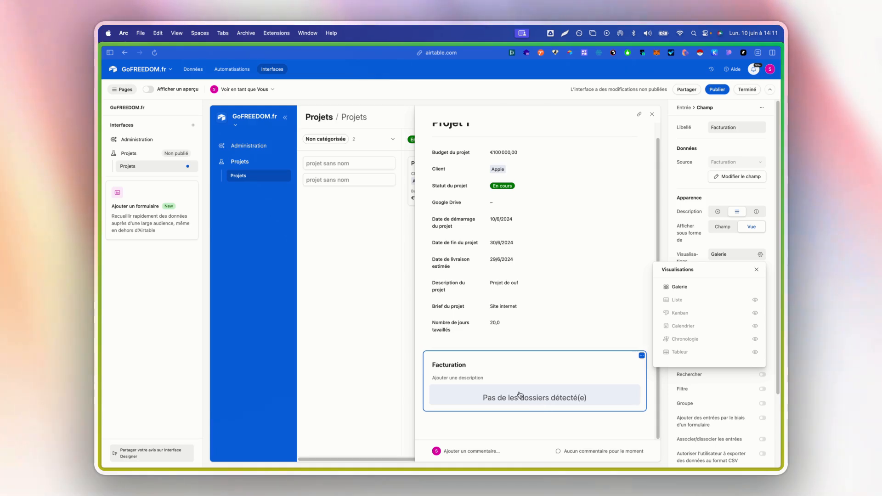
pyautogui.click(727, 244)
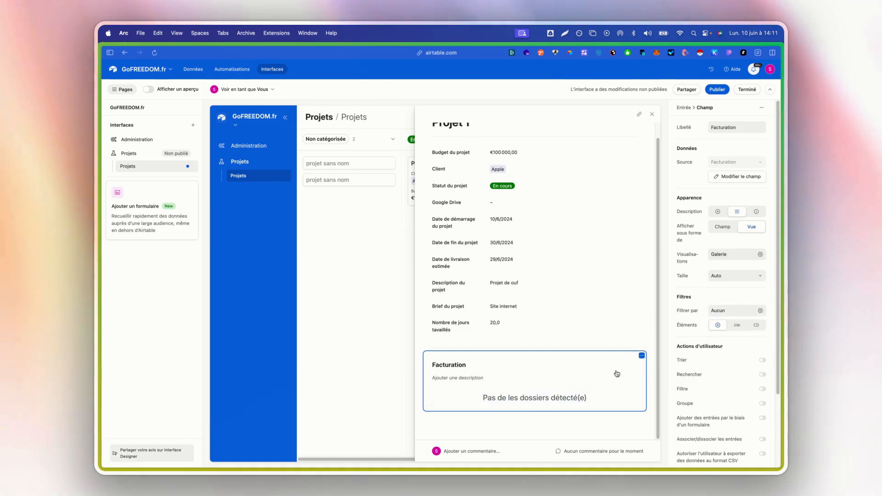
# Step: Enable "Ajouter des entrées par le biais d'un formulaire" for the Facturation gallery
pyautogui.scroll(-1, 698, 380)
pyautogui.scroll(-1, 697, 379)
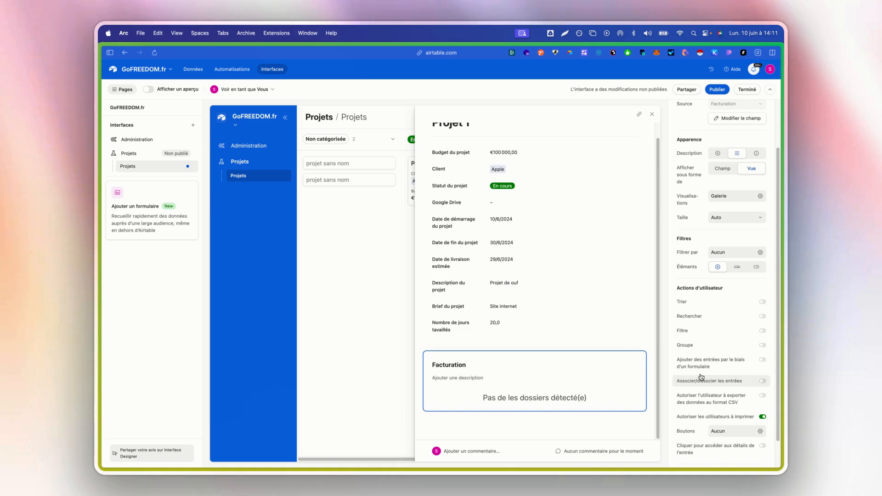
pyautogui.click(736, 367)
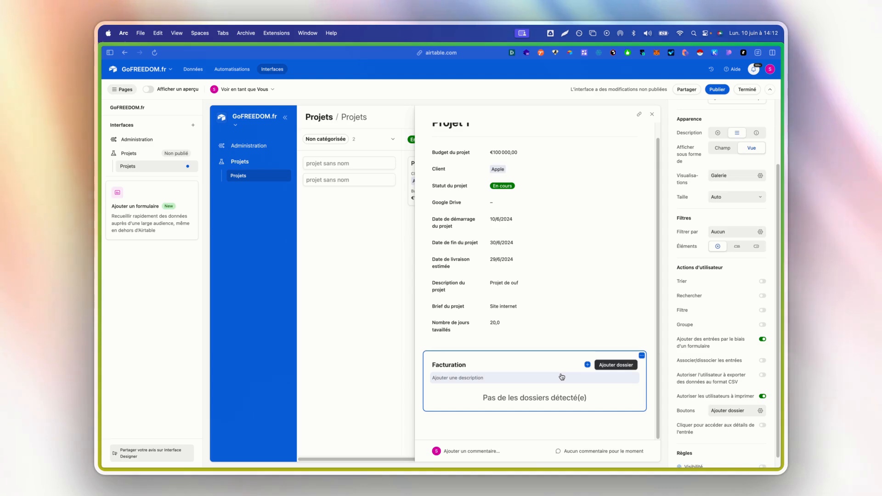
# Step: Add a new group below Facturation and insert the Support field in it
pyautogui.scroll(2, 520, 305)
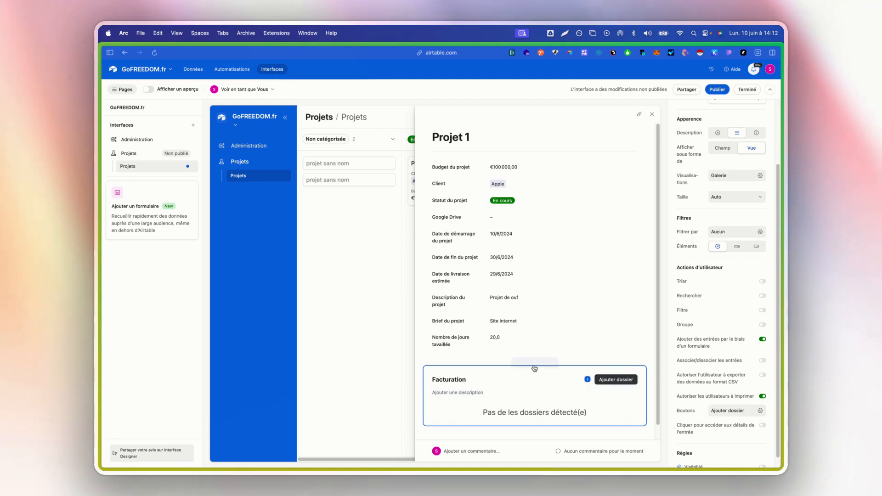
pyautogui.scroll(-1, 533, 404)
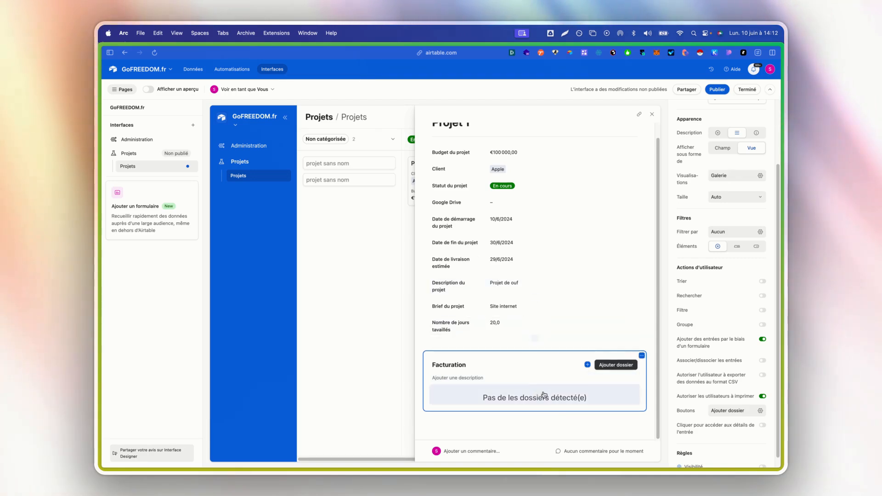
pyautogui.click(533, 418)
pyautogui.scroll(-3, 572, 363)
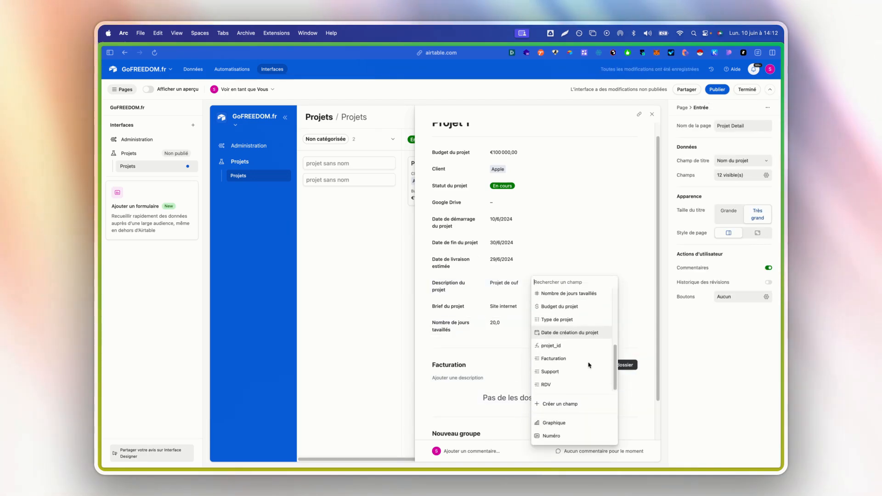
pyautogui.click(576, 373)
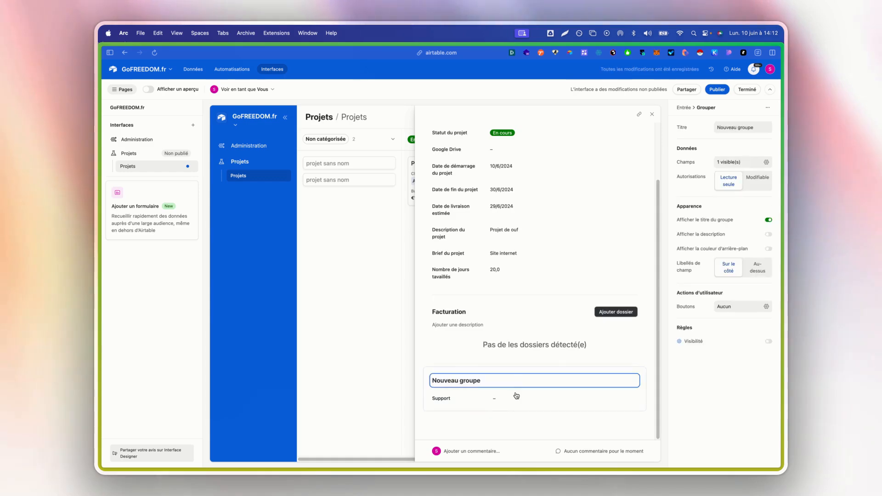
# Step: Display Support as a Vue with the Kanban visualisation and enable "Ajouter des entrées par le biais d'un formulaire" for it
pyautogui.click(757, 212)
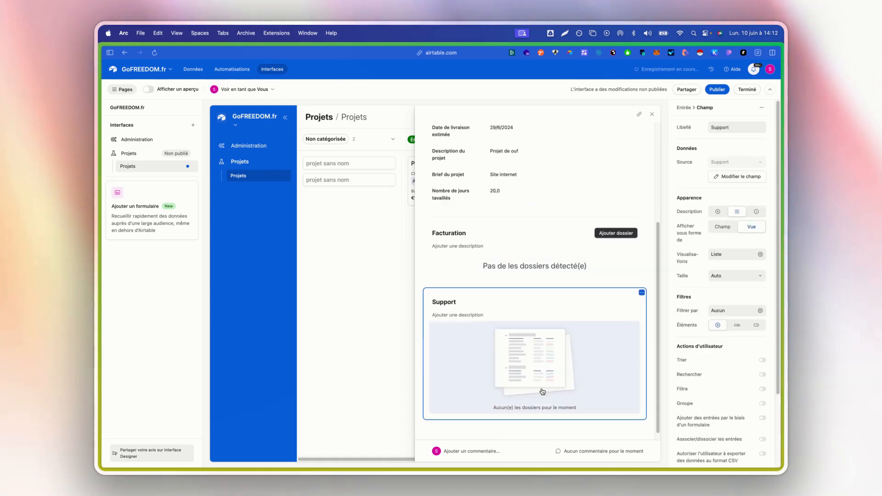
pyautogui.click(732, 253)
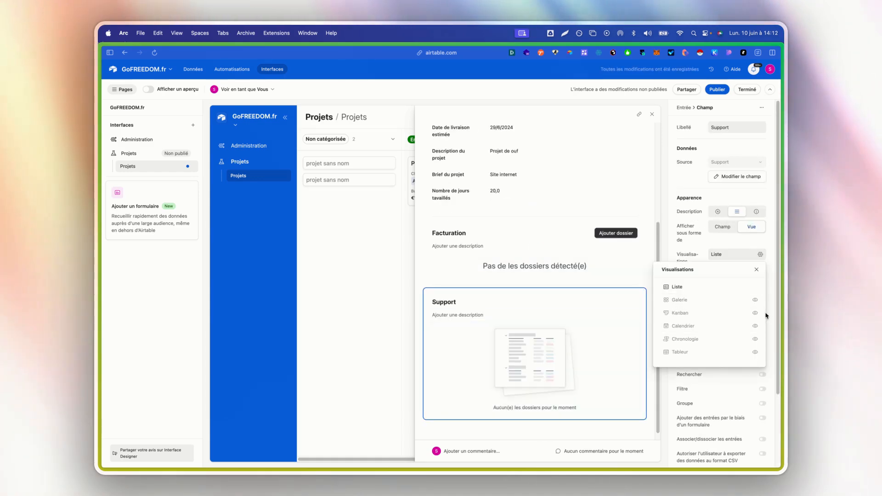
pyautogui.click(742, 316)
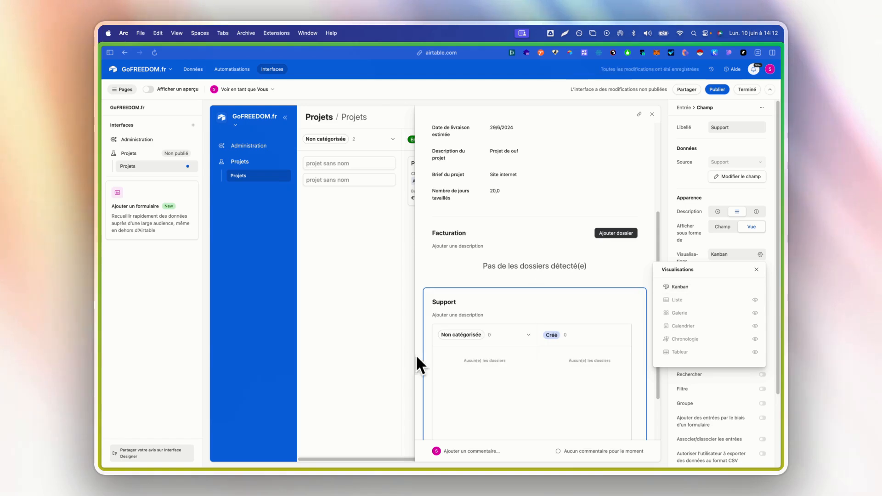
pyautogui.click(549, 232)
pyautogui.scroll(-2, 727, 355)
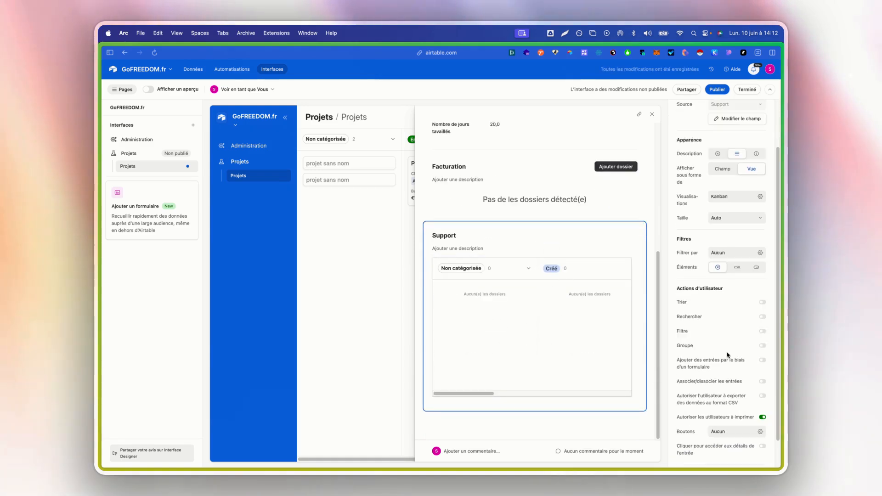
pyautogui.click(762, 361)
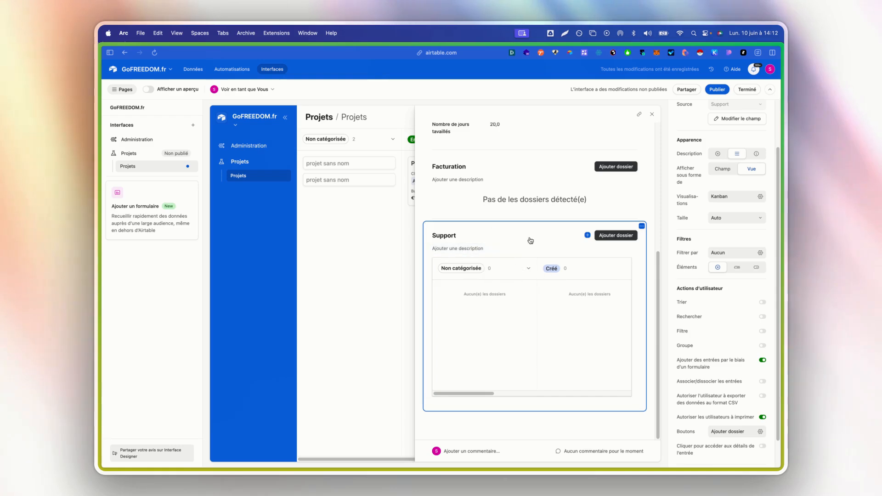
# Step: Rename the "Ajouter dossier" button of the Facturation gallery as "Nouvelle facture"
pyautogui.scroll(5, 533, 280)
pyautogui.click(532, 286)
pyautogui.scroll(-2, 729, 299)
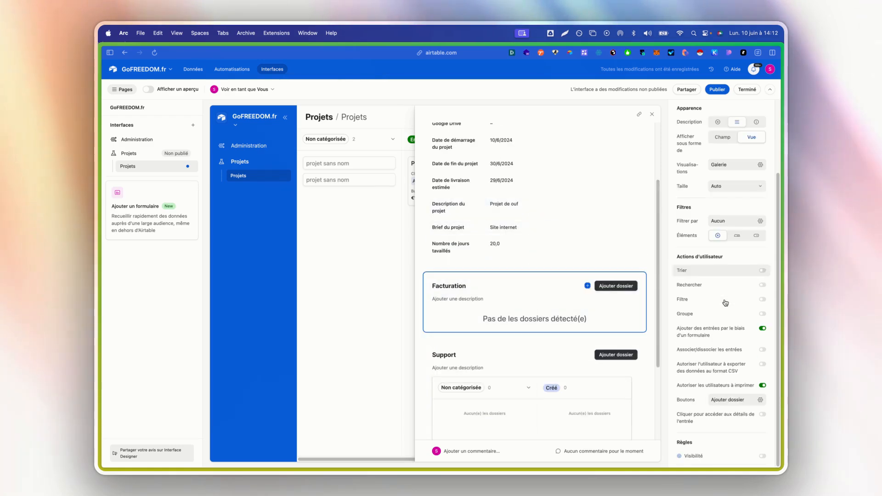
pyautogui.click(761, 400)
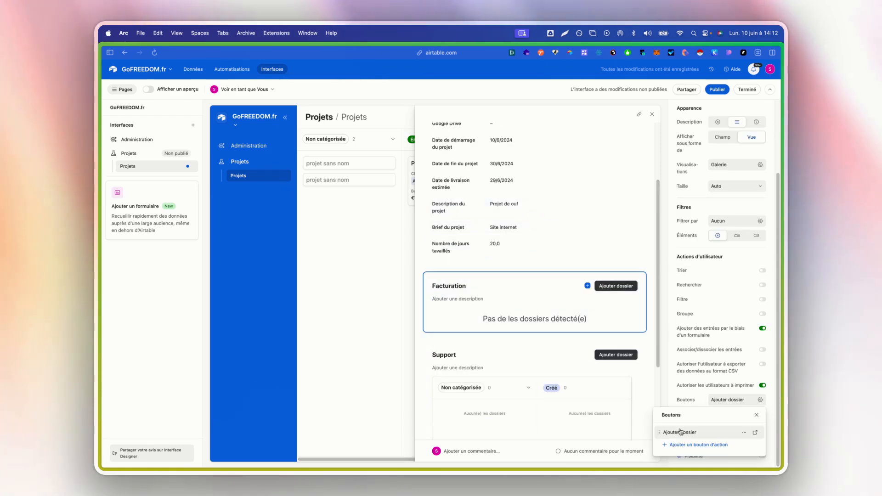
pyautogui.click(757, 433)
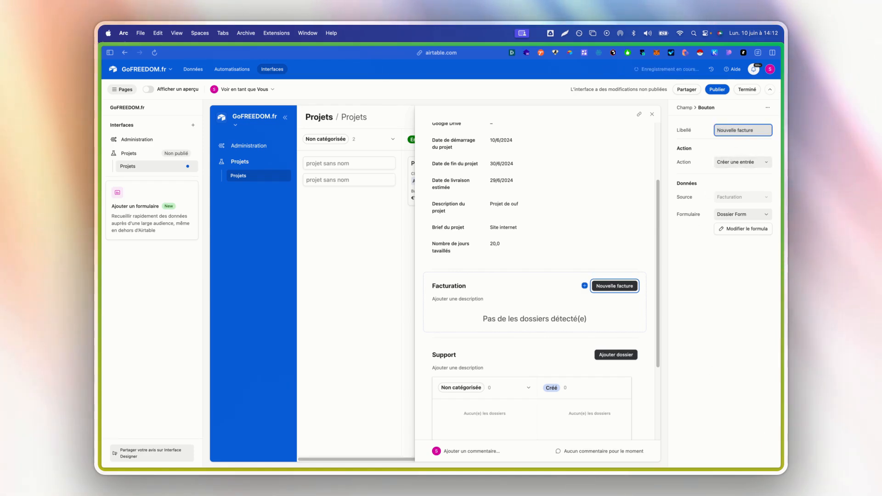
pyautogui.click(750, 274)
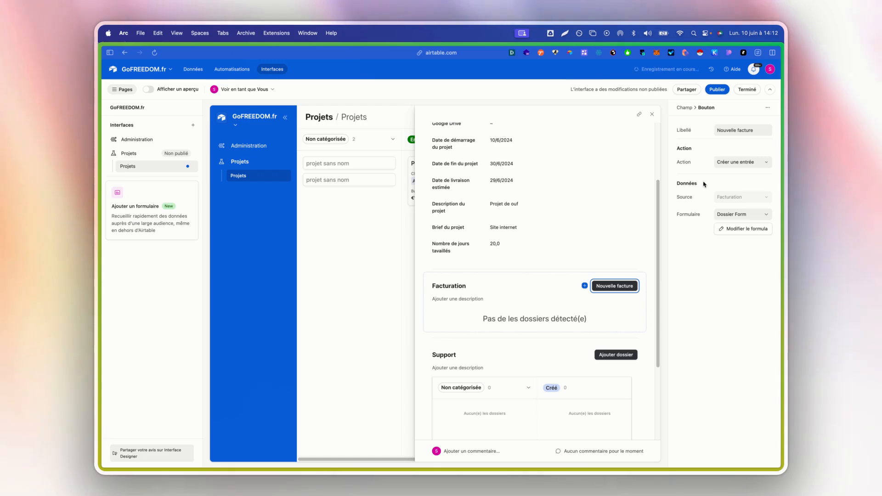
# Step: Try linking an existing entry as the Nouvelle facture button's action, preview its dialog, and restore "Créer une entrée"
pyautogui.click(732, 160)
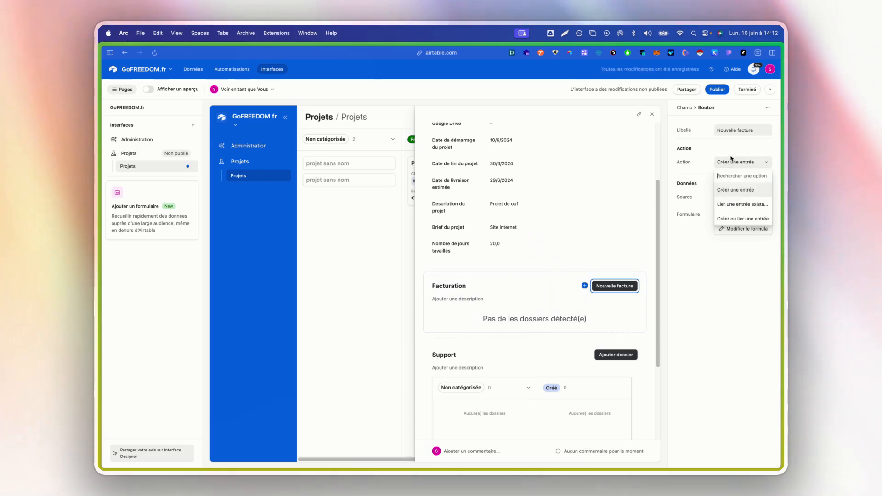
pyautogui.click(734, 204)
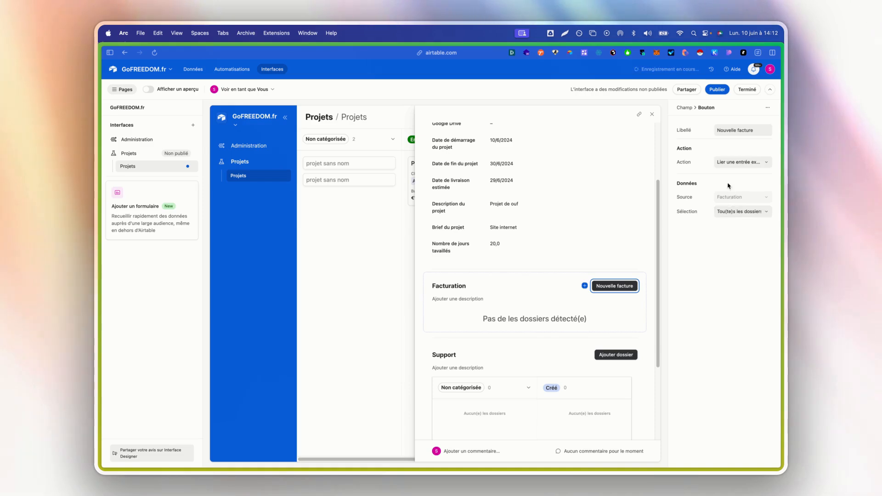
pyautogui.click(622, 286)
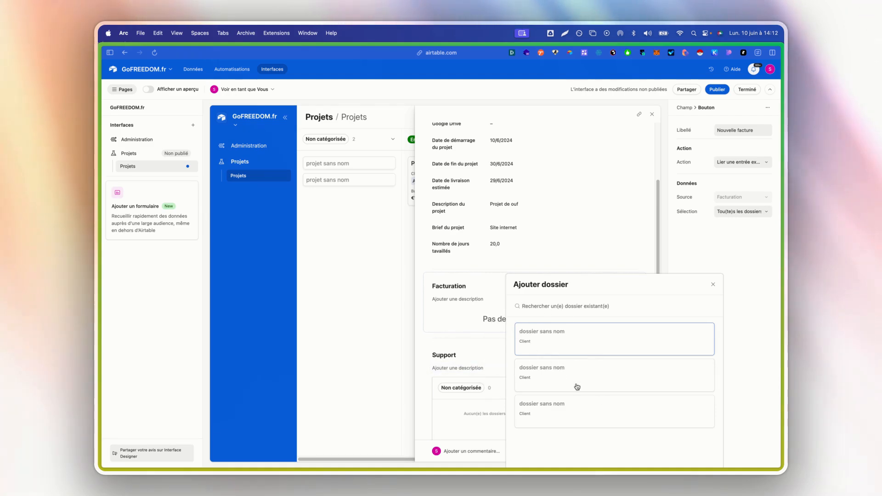
pyautogui.click(713, 284)
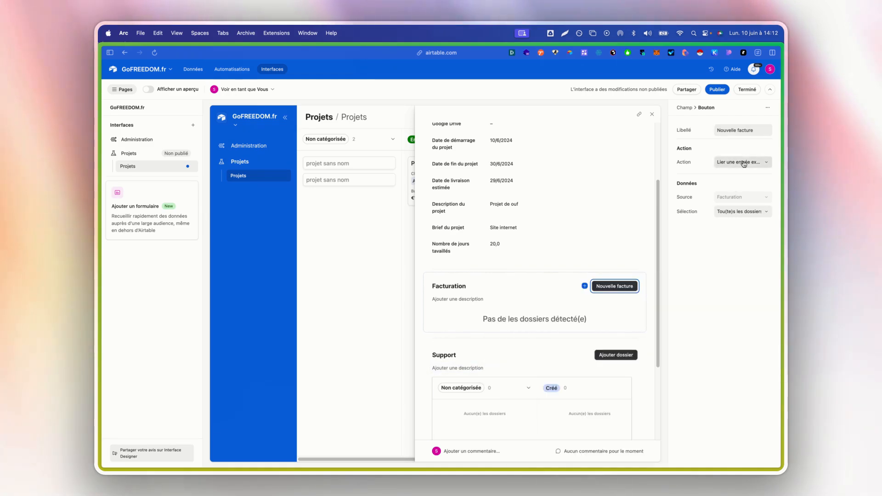
pyautogui.click(724, 189)
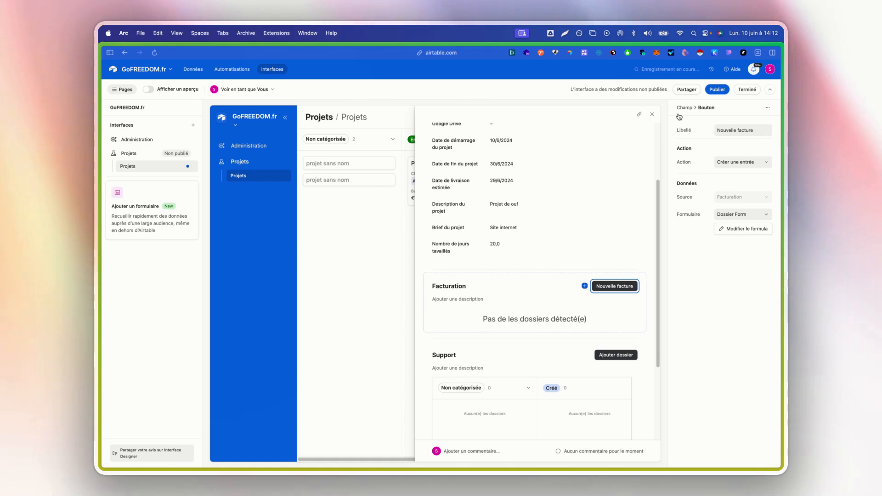
# Step: Add a second action button to the Facturation gallery and label it "Associer une facture"
pyautogui.click(557, 282)
pyautogui.scroll(-3, 707, 362)
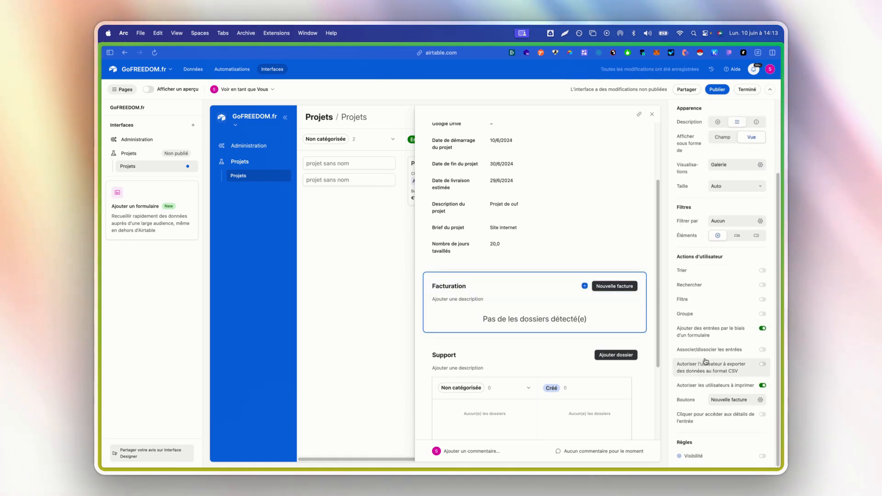
pyautogui.click(760, 401)
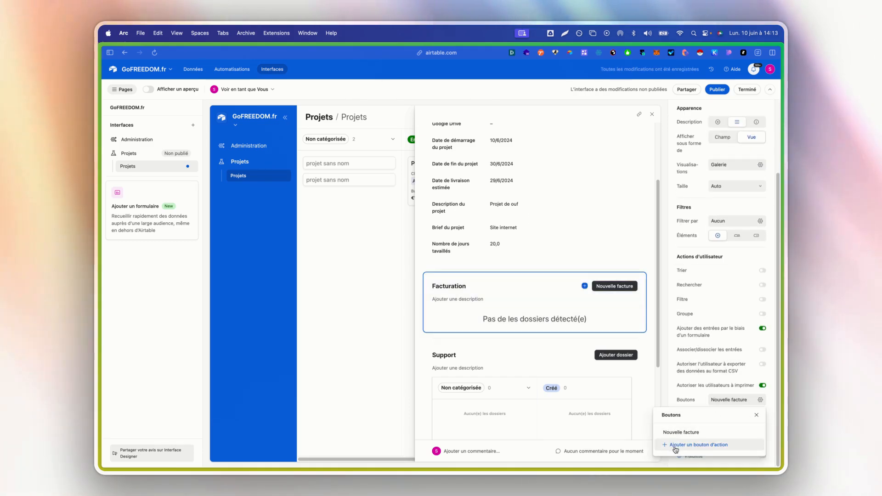
pyautogui.click(696, 445)
pyautogui.click(755, 369)
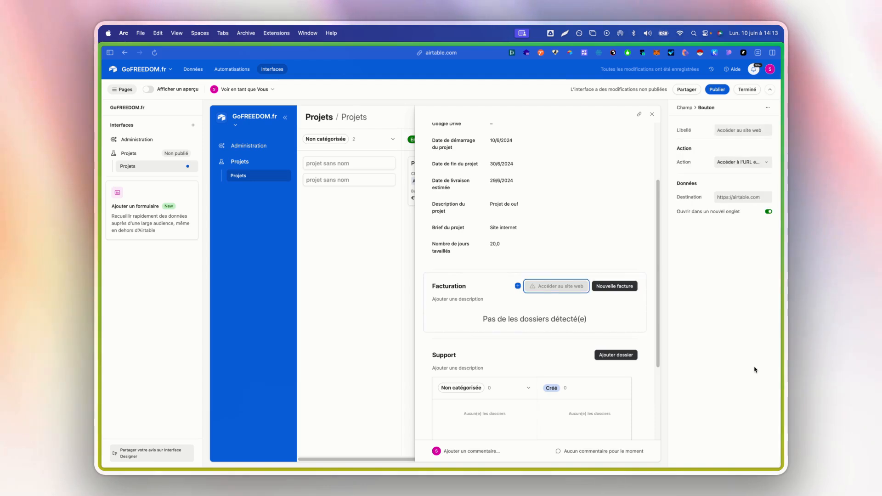
pyautogui.click(743, 161)
pyautogui.click(735, 262)
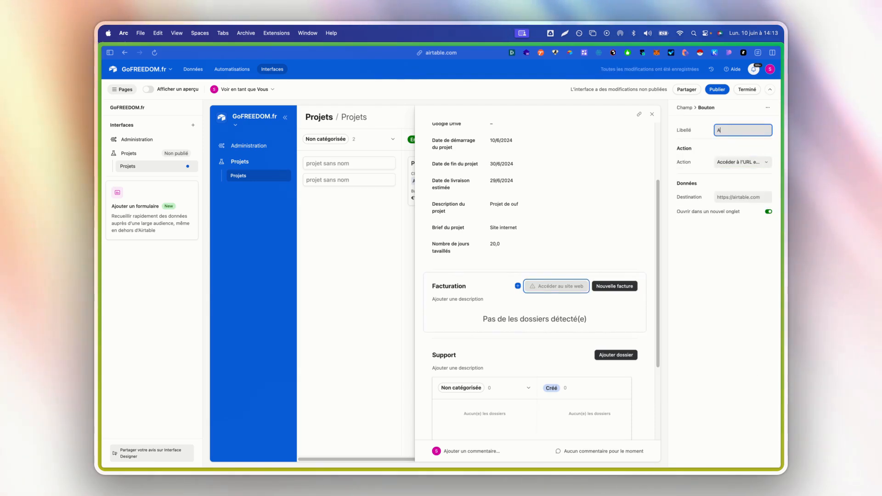
pyautogui.write('Associer une factue')
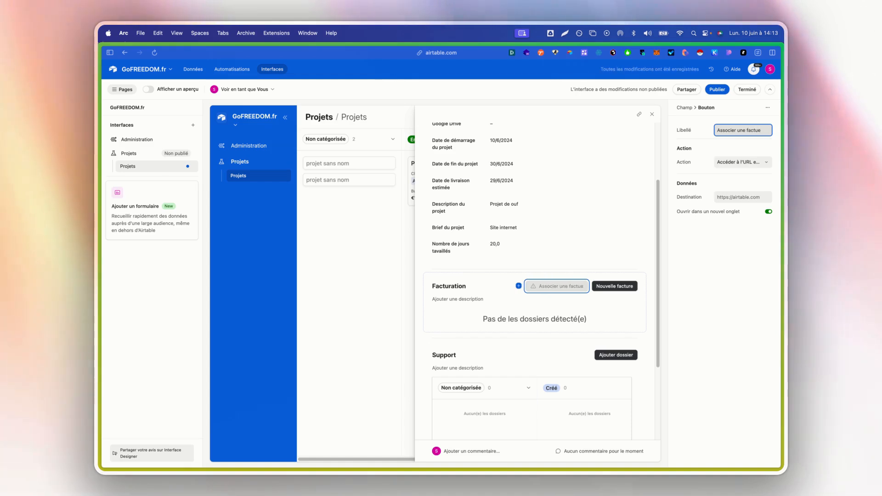
pyautogui.press('BackSpace')
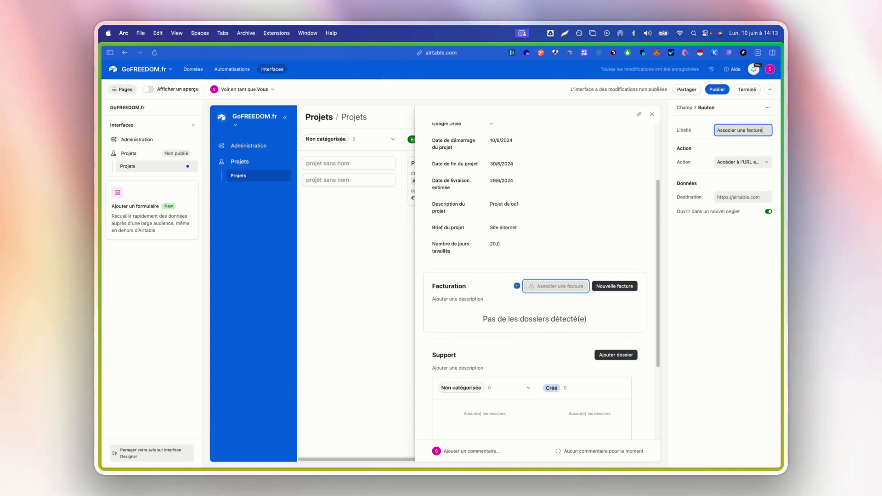
# Step: Compare the actions available for the "Associer une facture" button with those of the "Nouvelle facture" button
pyautogui.click(730, 162)
pyautogui.scroll(-2, 718, 239)
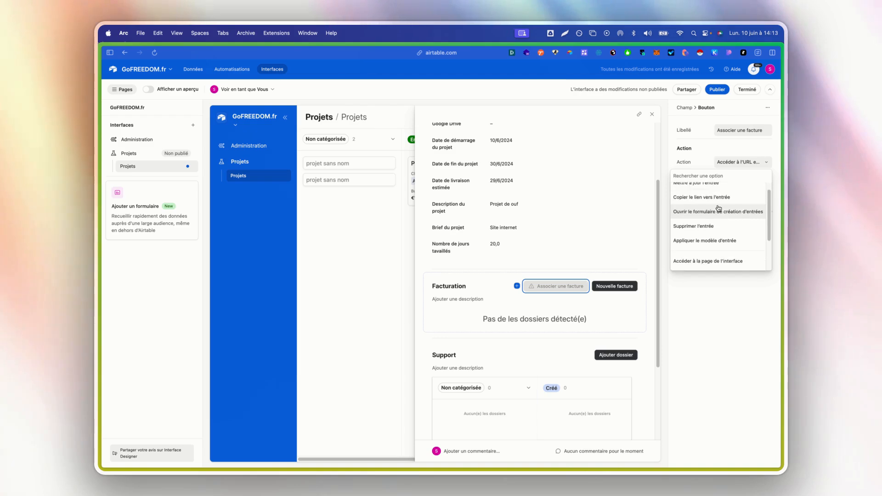
pyautogui.scroll(3, 721, 216)
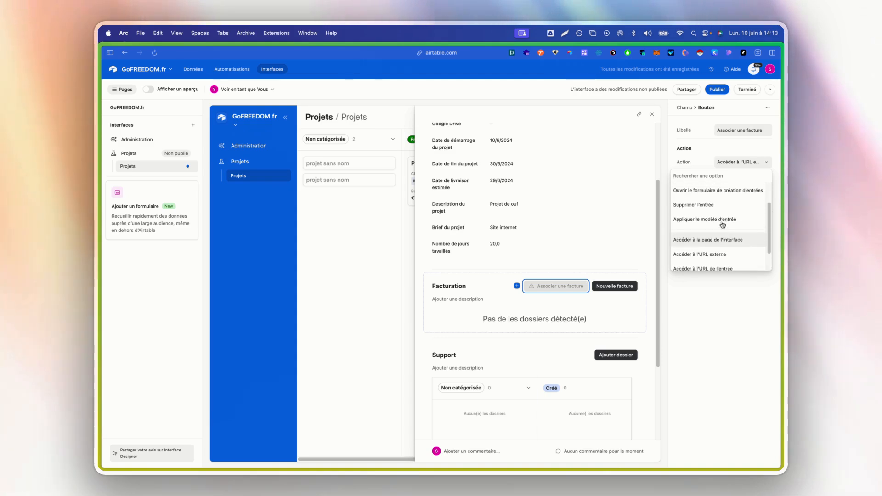
pyautogui.scroll(-2, 723, 224)
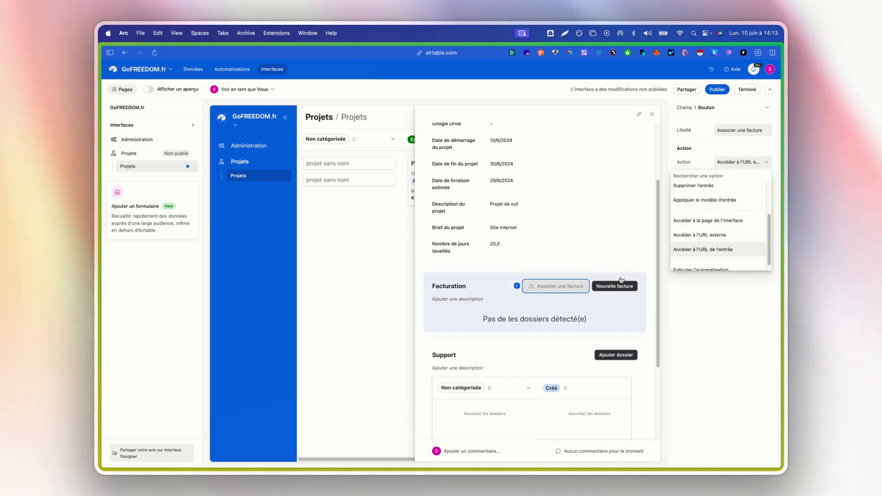
pyautogui.click(598, 289)
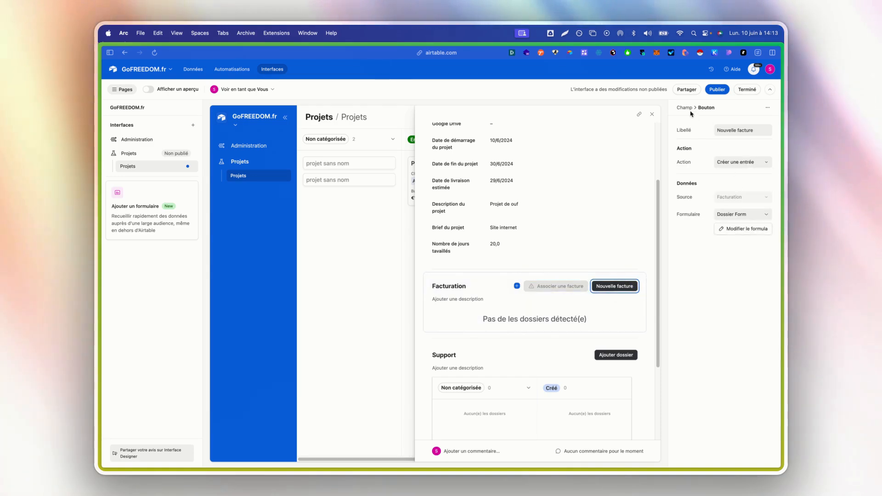
pyautogui.click(723, 163)
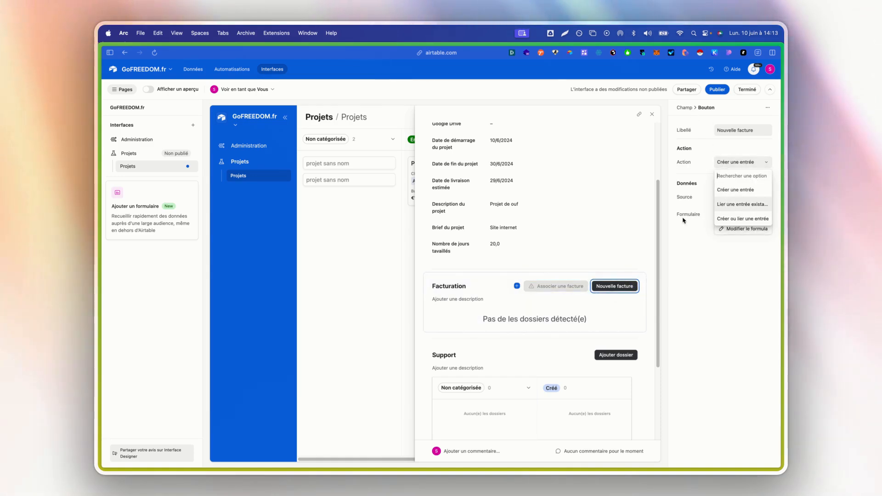
pyautogui.click(554, 287)
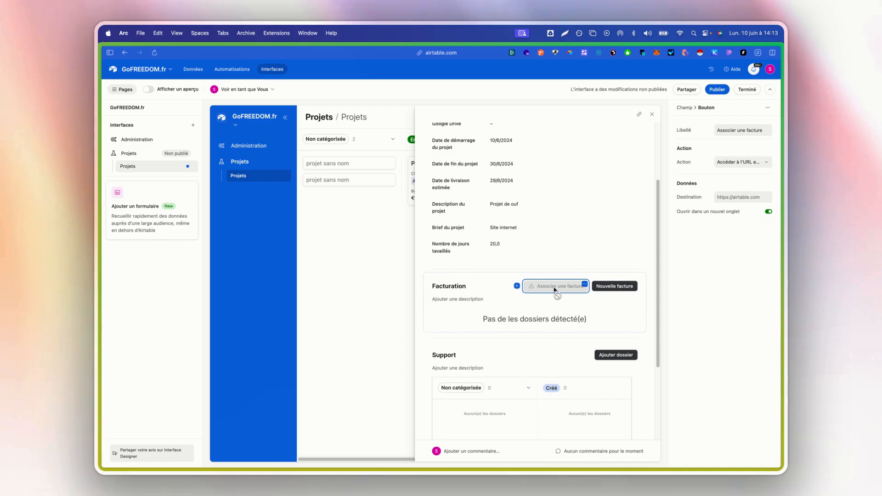
pyautogui.click(756, 162)
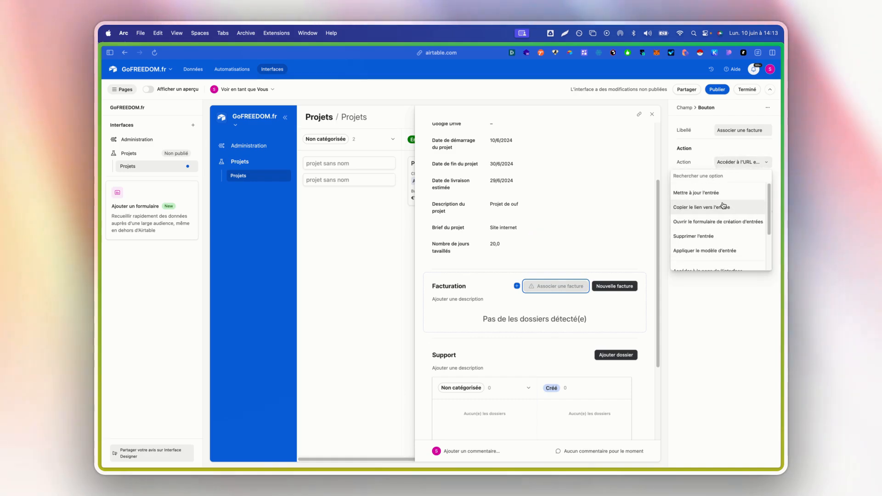
pyautogui.scroll(-3, 724, 197)
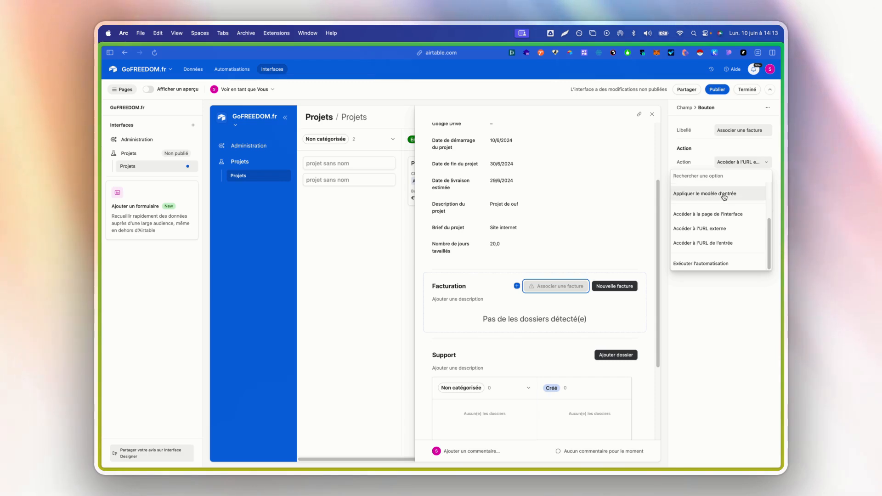
pyautogui.scroll(3, 724, 197)
pyautogui.click(723, 145)
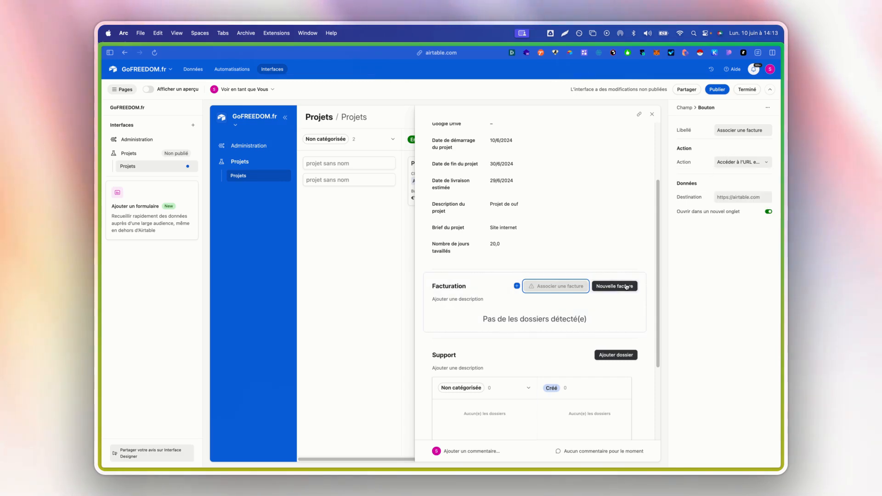
# Step: Set the action of the "Nouvelle facture" button to "Créer ou lier une entrée"
pyautogui.click(739, 164)
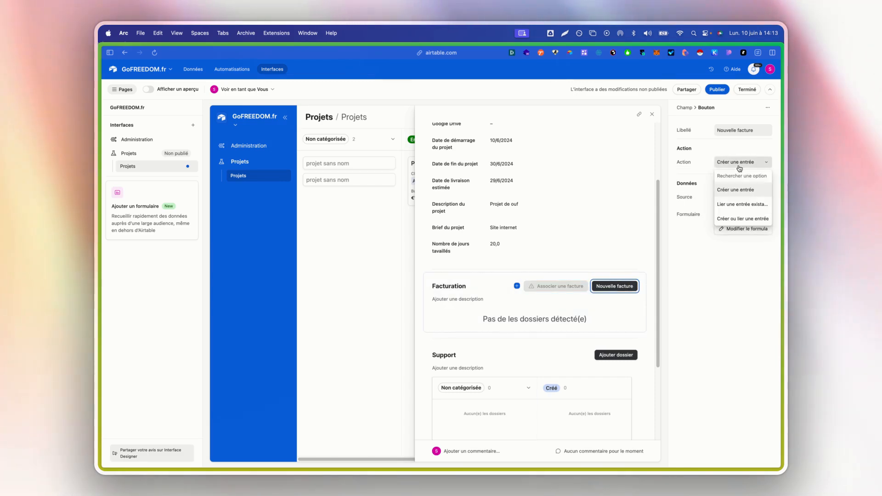
pyautogui.click(732, 219)
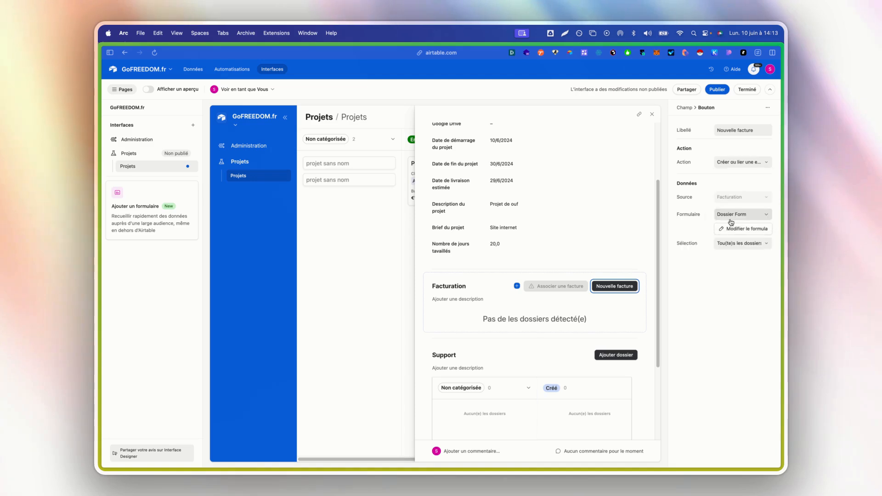
# Step: Preview the "Nouvelle facture" button's dialog and check which actions the "Associer une facture" button offers
pyautogui.click(609, 285)
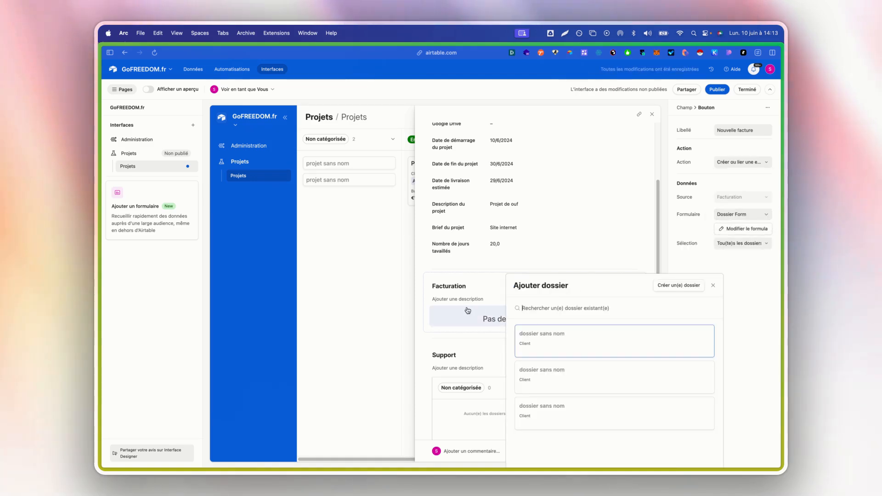
pyautogui.click(620, 264)
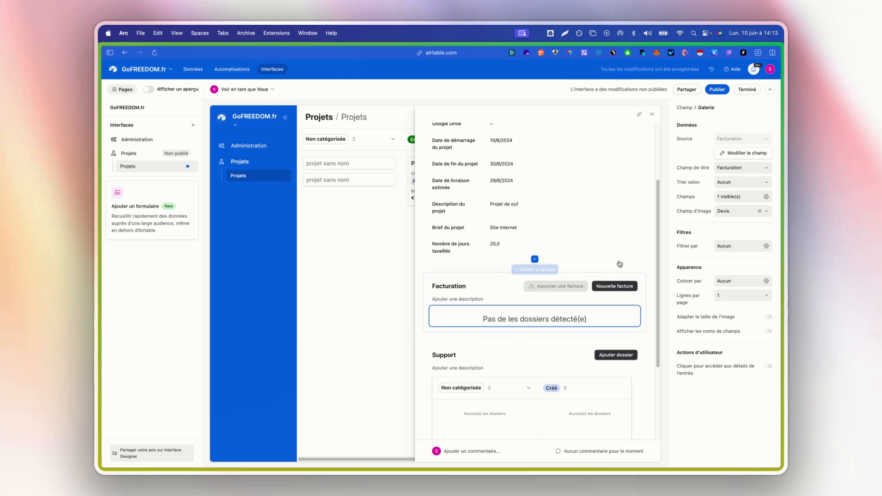
pyautogui.click(540, 285)
pyautogui.click(726, 161)
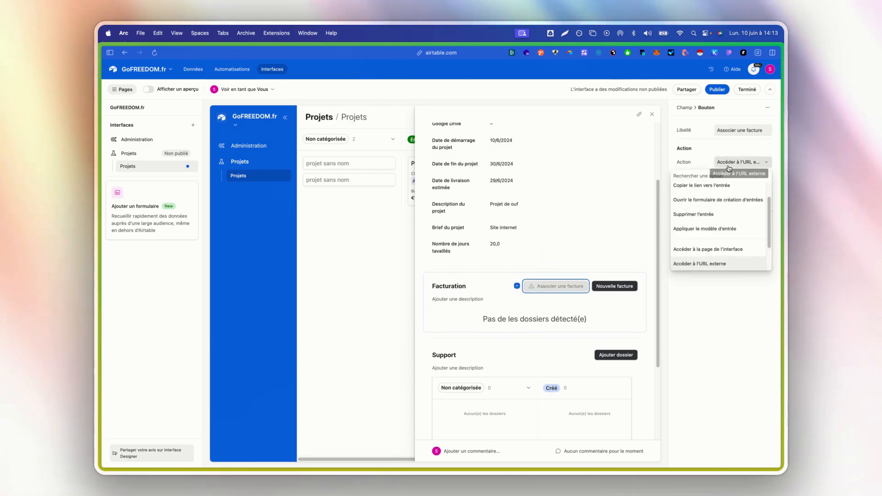
pyautogui.scroll(2, 730, 202)
pyautogui.press('Escape')
pyautogui.press('Escape')
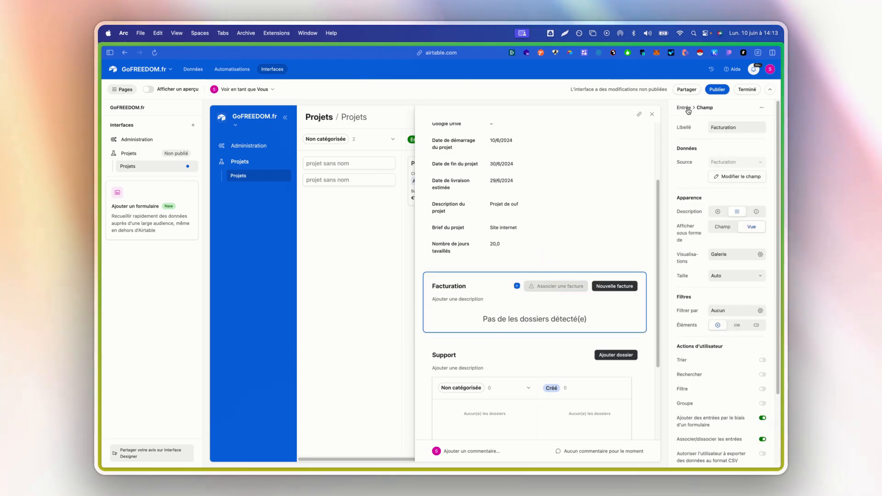
# Step: Delete the "Associer une facture" button from the Facturation section
pyautogui.scroll(-3, 747, 350)
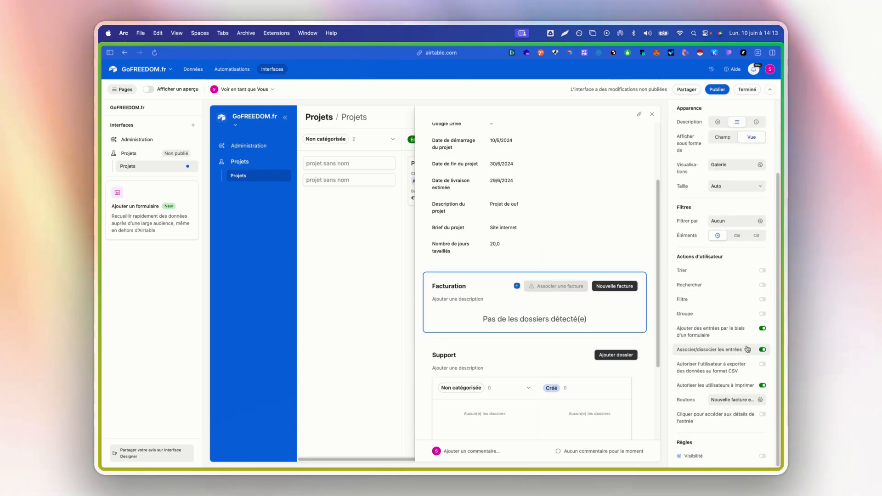
pyautogui.click(762, 401)
pyautogui.click(755, 368)
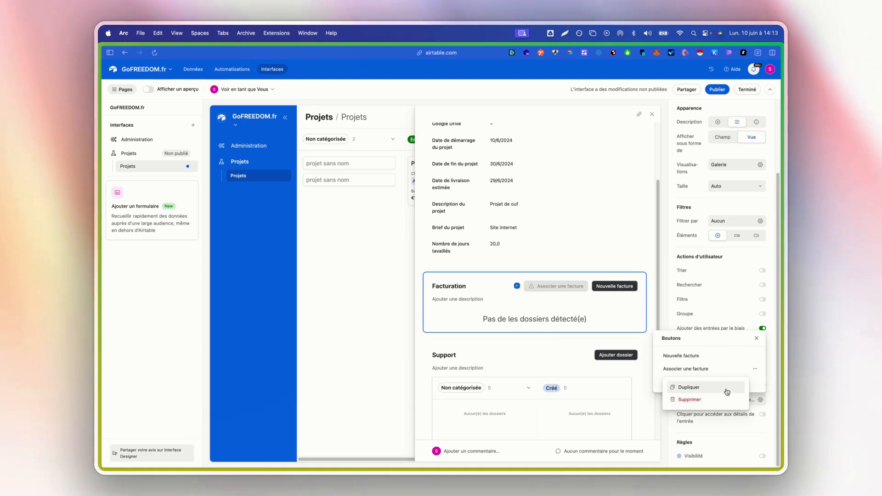
pyautogui.click(698, 400)
# Step: Recheck the remaining "Nouvelle facture" button's action and preview the dialog for creating or linking an invoice
pyautogui.click(620, 289)
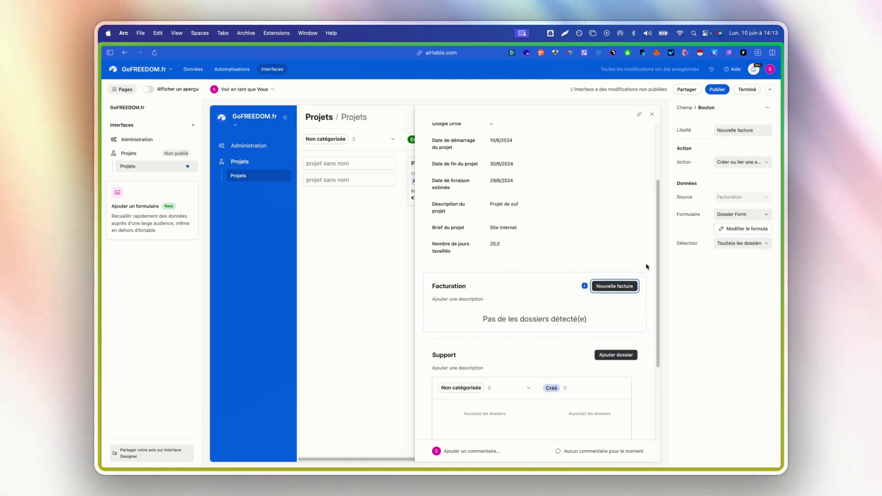
pyautogui.click(725, 167)
pyautogui.click(726, 309)
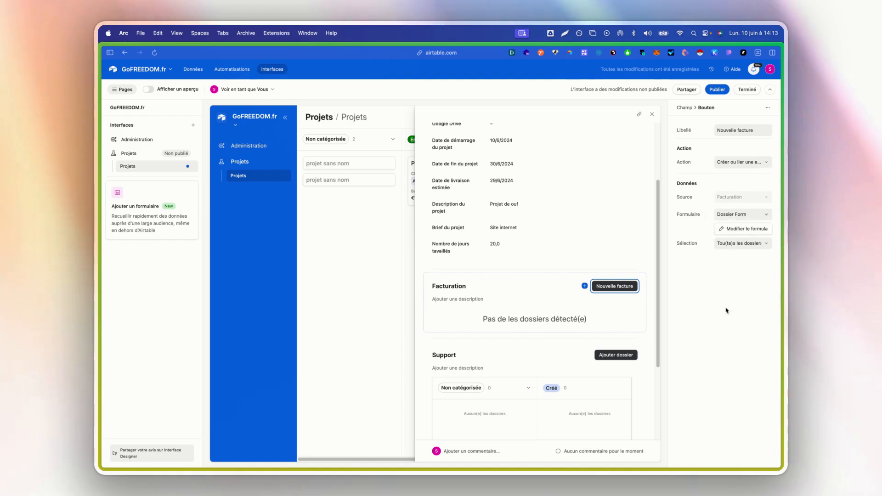
pyautogui.click(621, 288)
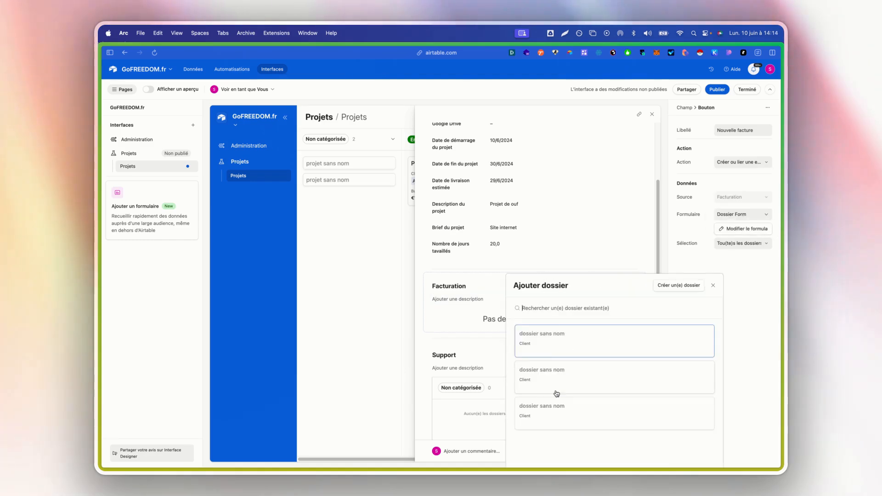
pyautogui.click(478, 366)
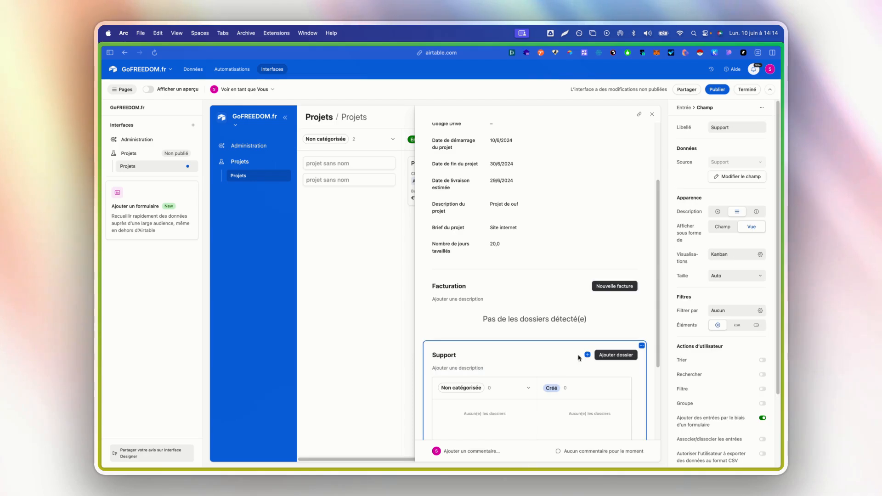
# Step: Set the action of the Support section's "Ajouter dossier" button to "Créer ou lier une entrée"
pyautogui.click(607, 357)
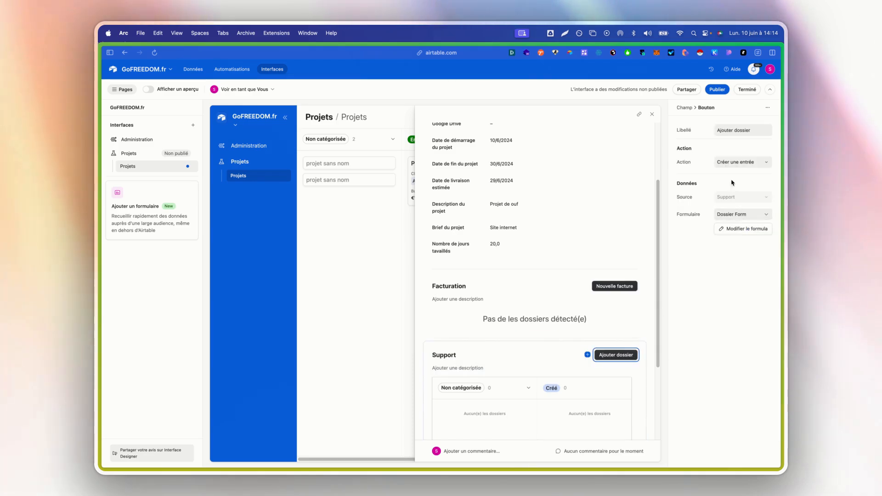
pyautogui.click(741, 162)
pyautogui.click(729, 219)
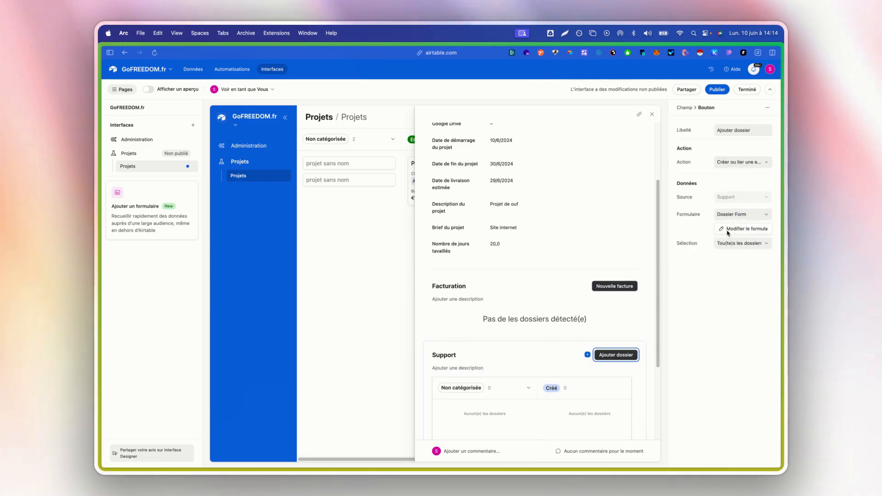
pyautogui.click(684, 107)
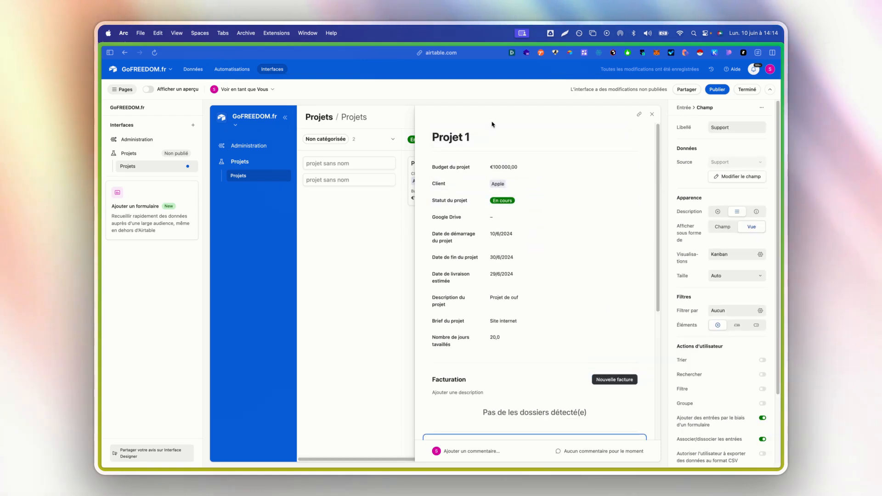
# Step: Review the Projet 1 record detail from its project fields to the Facturation and Support sections, including Support's user actions
pyautogui.scroll(-5, 510, 275)
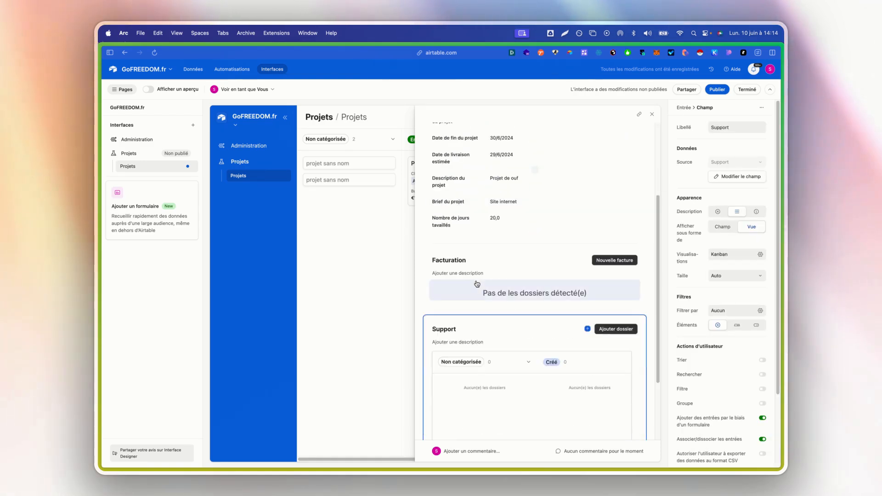
pyautogui.scroll(-1, 510, 277)
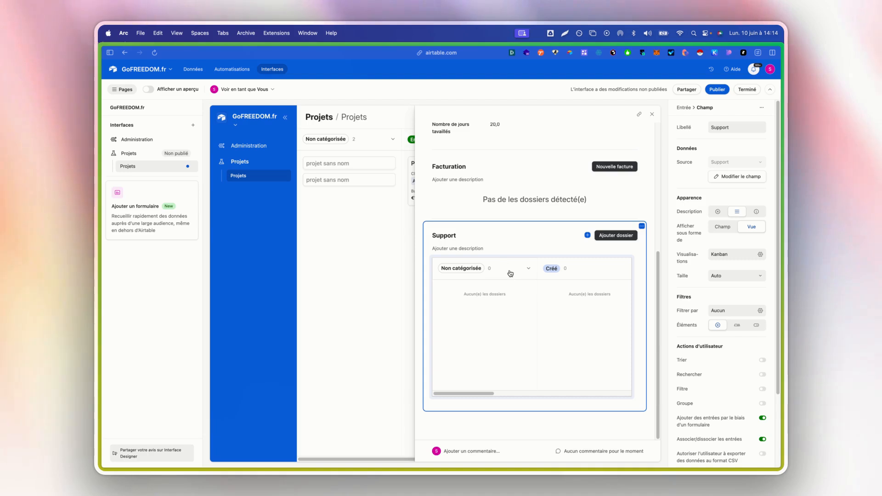
pyautogui.scroll(-4, 715, 353)
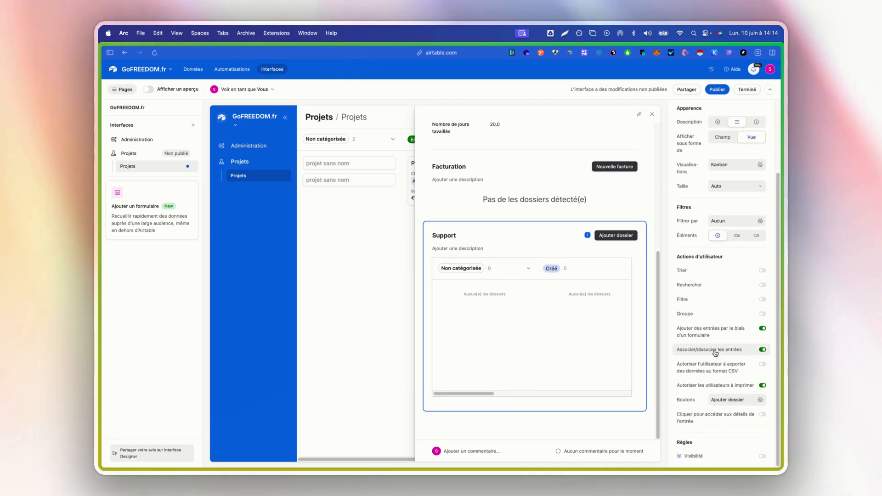
pyautogui.scroll(6, 506, 262)
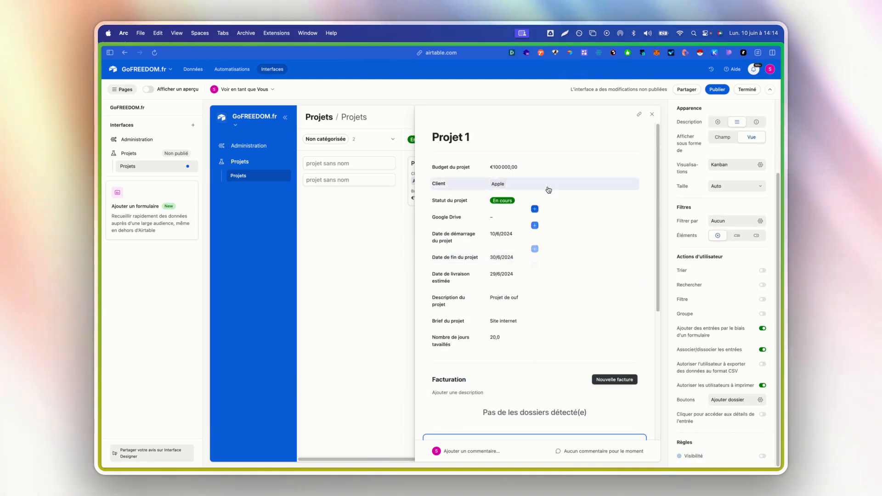
pyautogui.scroll(-5, 579, 294)
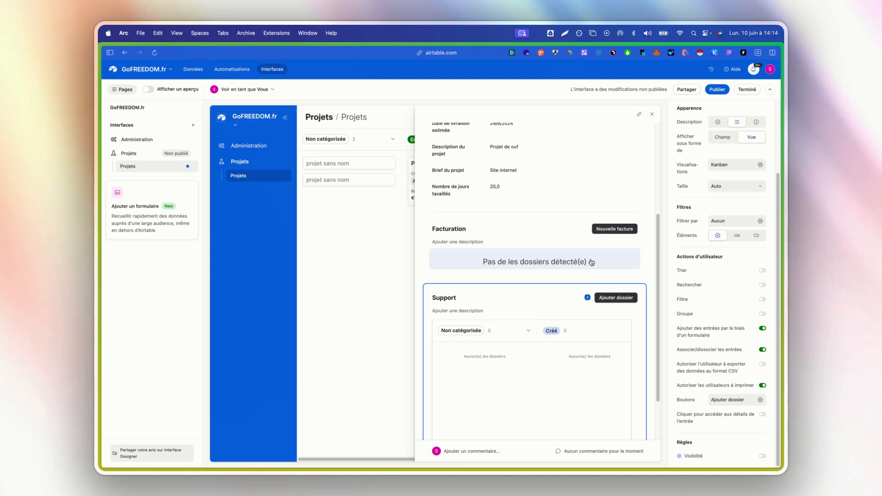
pyautogui.scroll(5, 592, 248)
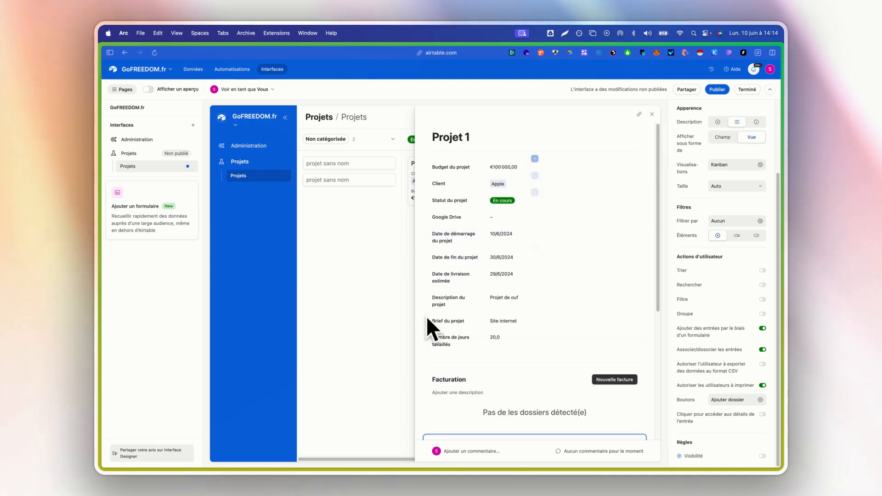
pyautogui.scroll(-2, 579, 248)
pyautogui.scroll(2, 565, 207)
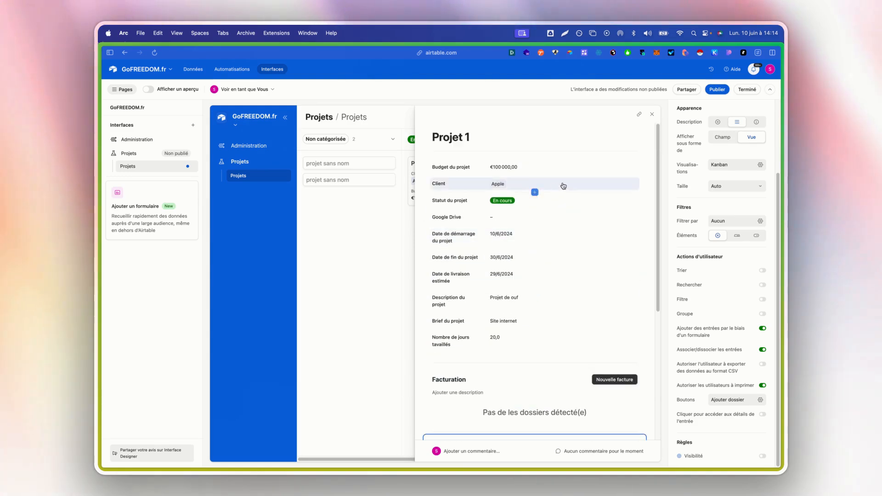
# Step: Set the permissions of the "Budget du projet" field in the record detail to "Lecture seule"
pyautogui.click(583, 168)
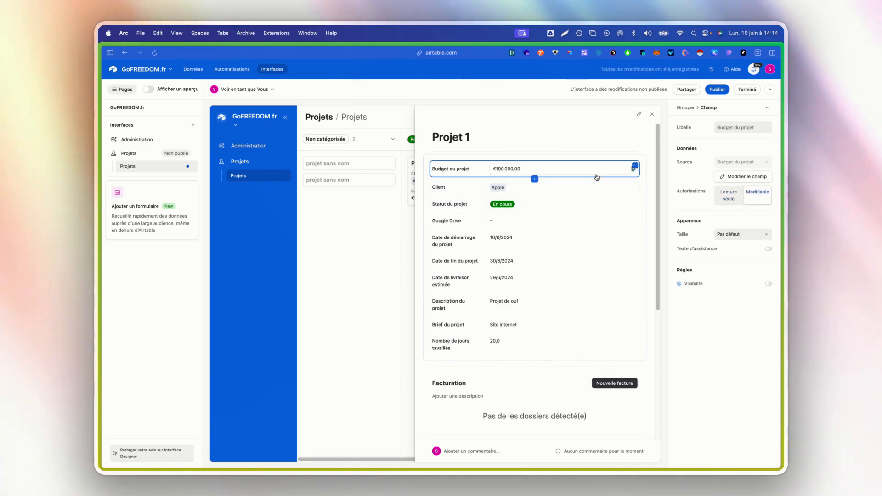
pyautogui.click(718, 197)
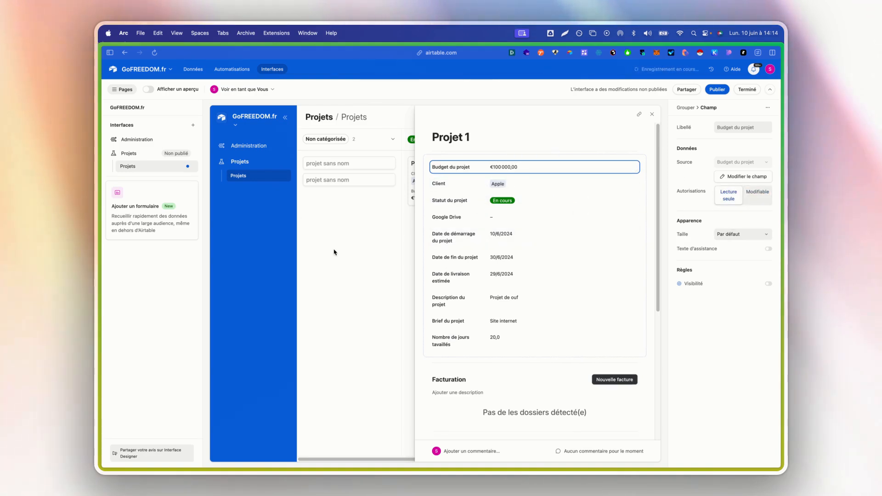
# Step: Add a new group below the Support section and insert the RDV linked field in it
pyautogui.scroll(-5, 531, 174)
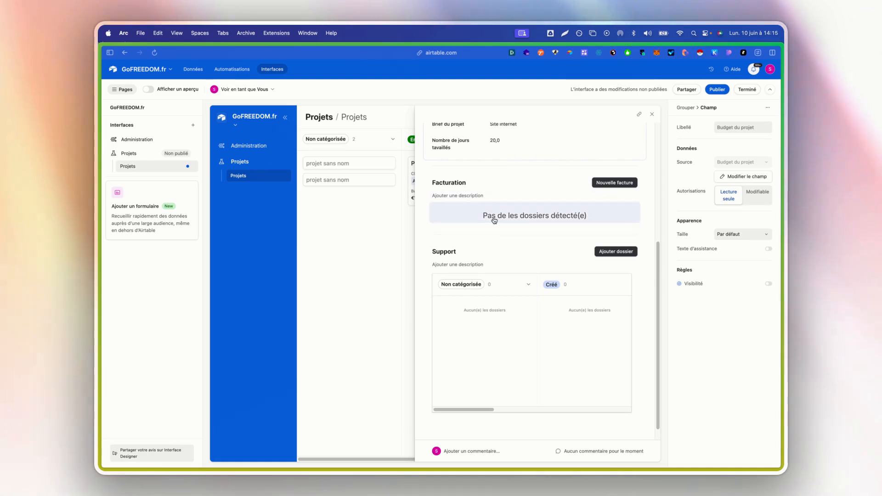
pyautogui.scroll(5, 512, 182)
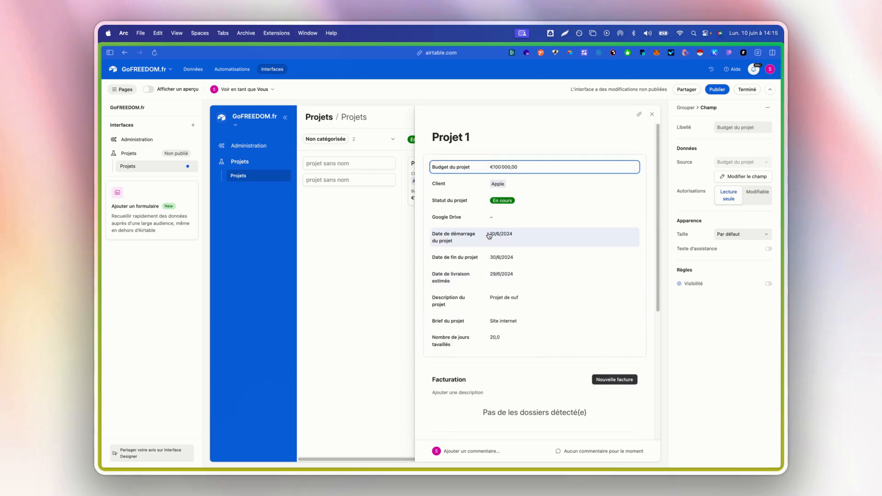
pyautogui.scroll(-5, 505, 232)
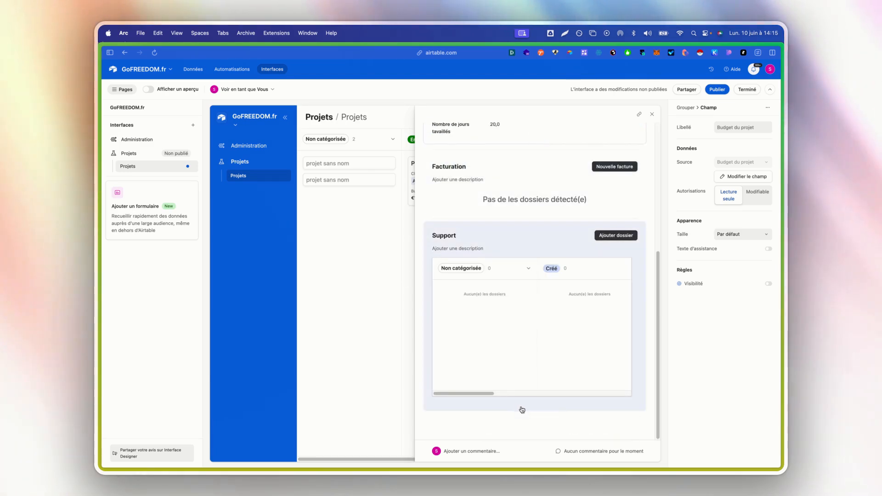
pyautogui.click(530, 418)
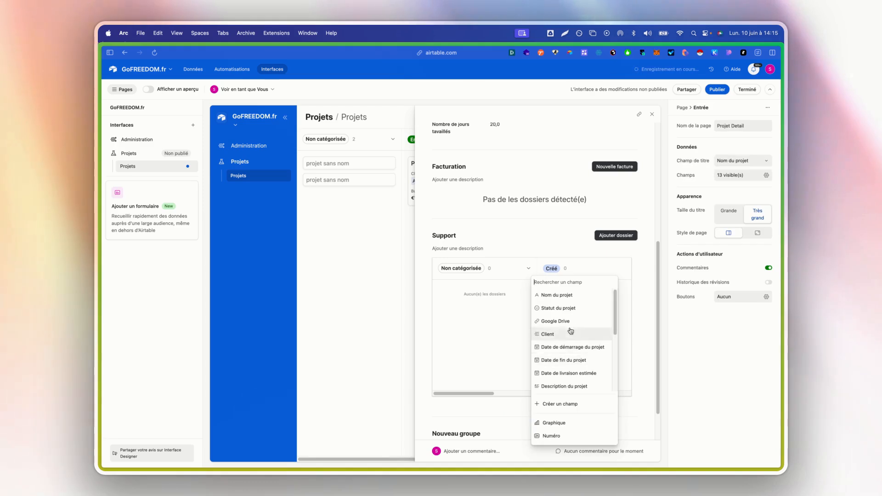
pyautogui.scroll(-5, 573, 357)
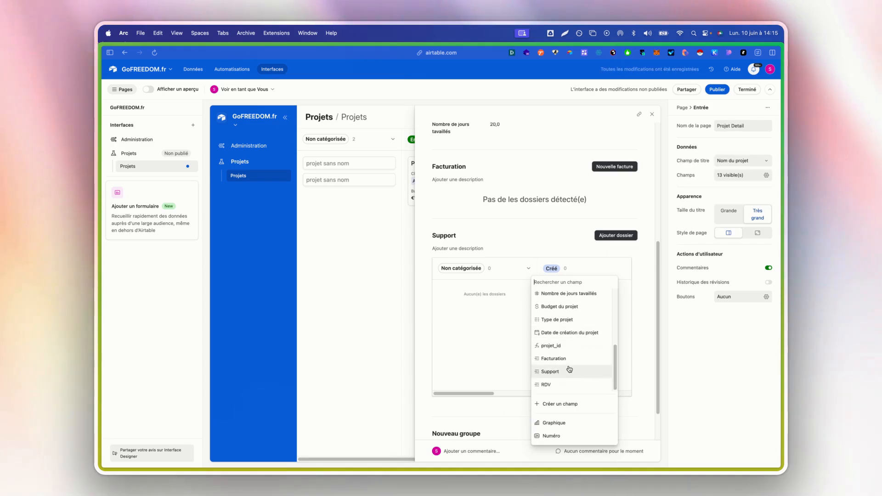
pyautogui.click(550, 385)
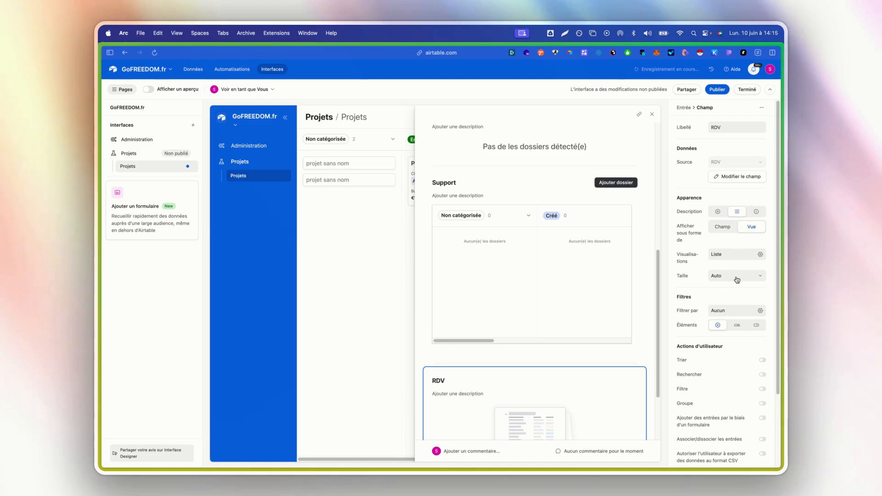
# Step: Enable the Calendrier visualisation for the RDV section and hide Liste, leaving the calendar as its only view
pyautogui.click(735, 254)
pyautogui.click(755, 300)
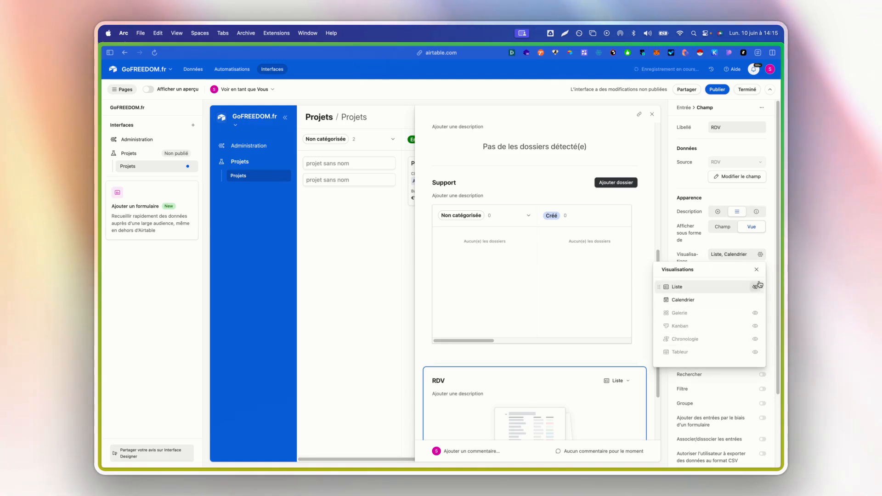
pyautogui.click(756, 287)
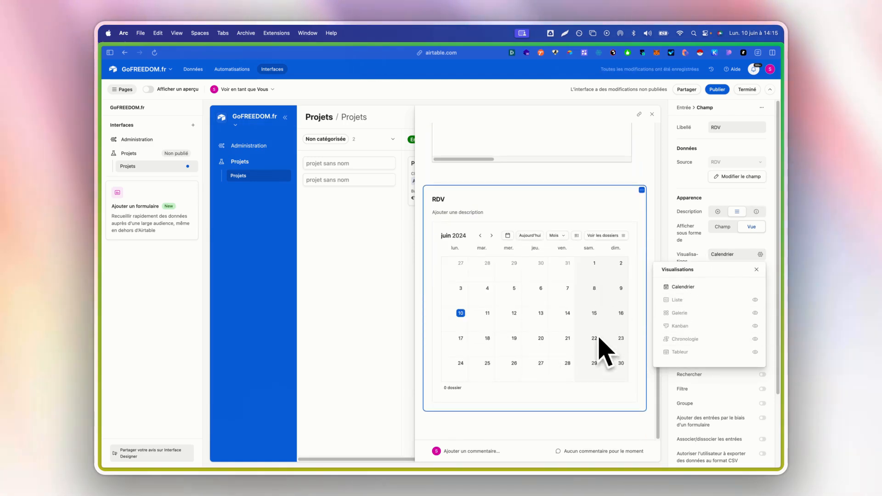
pyautogui.click(637, 244)
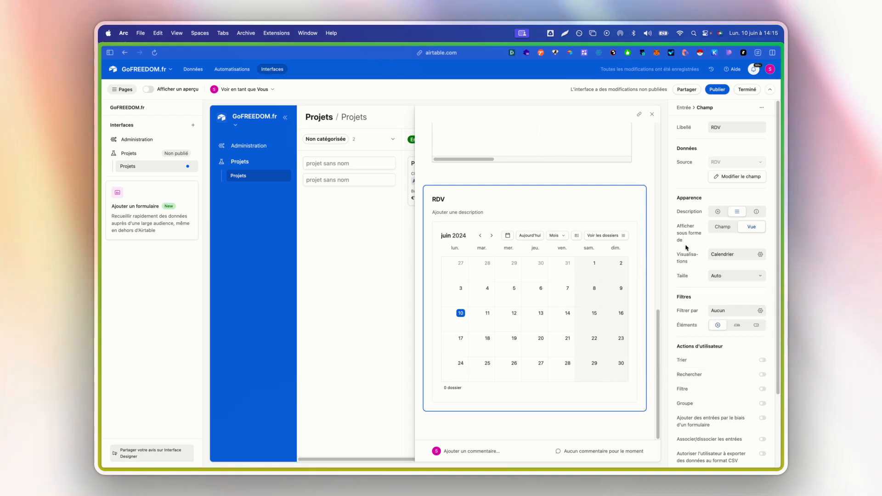
# Step: In the RDV calendar's date settings, set the weekend state to "Masquer les week-ends"
pyautogui.click(465, 233)
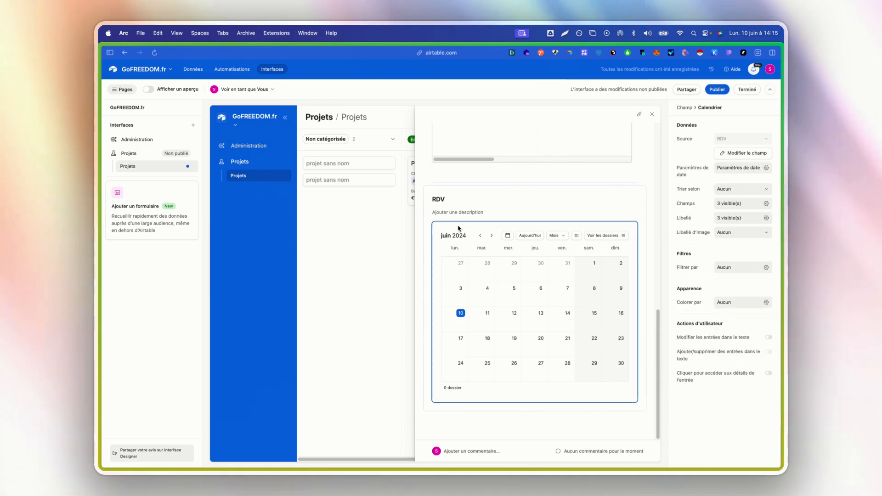
pyautogui.click(717, 172)
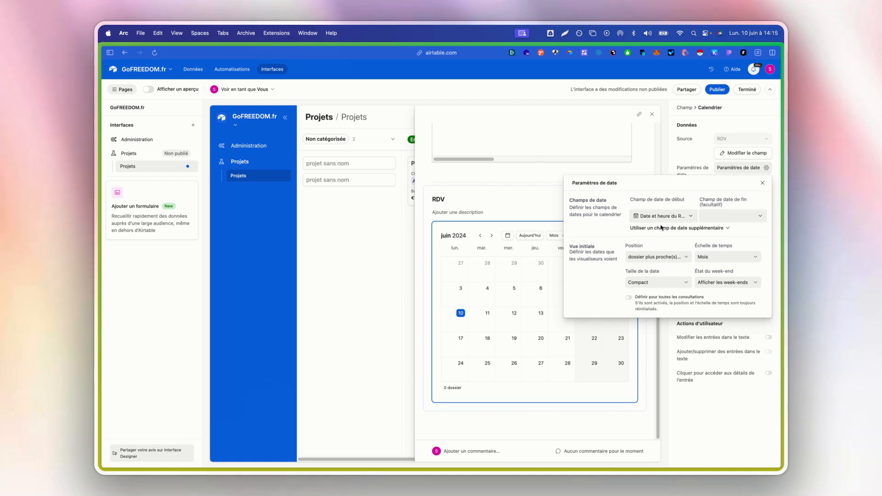
pyautogui.click(643, 260)
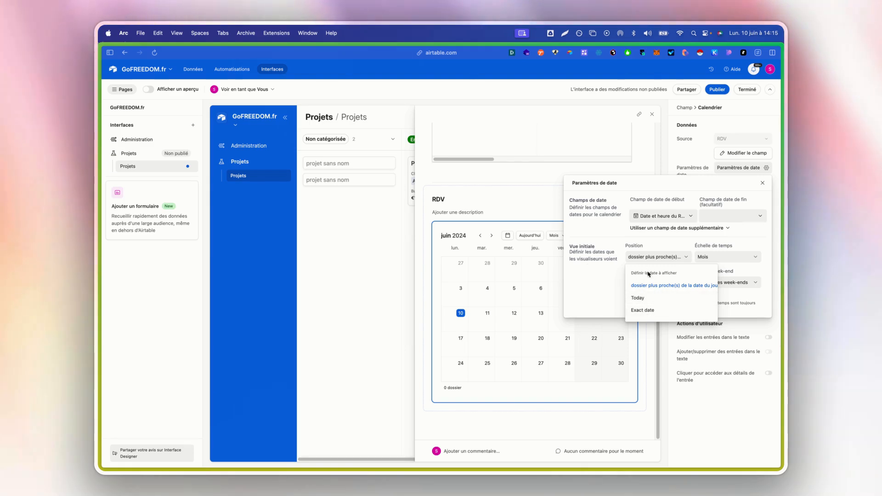
pyautogui.click(647, 245)
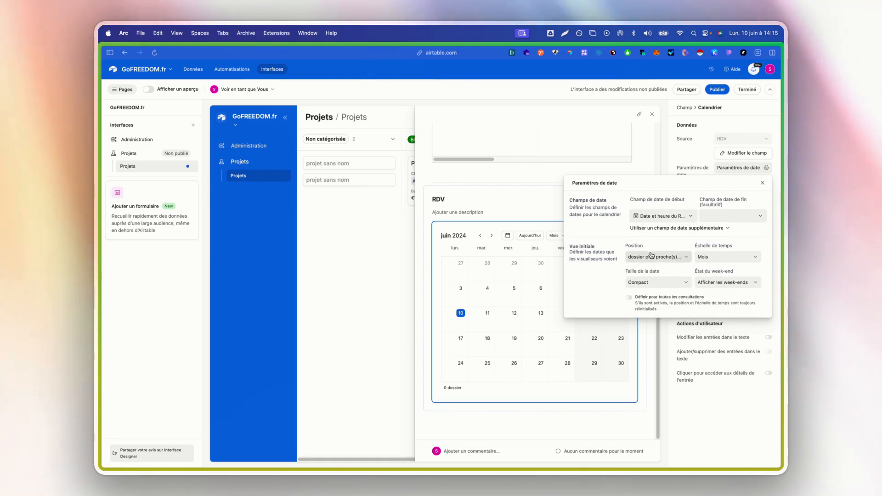
pyautogui.click(702, 259)
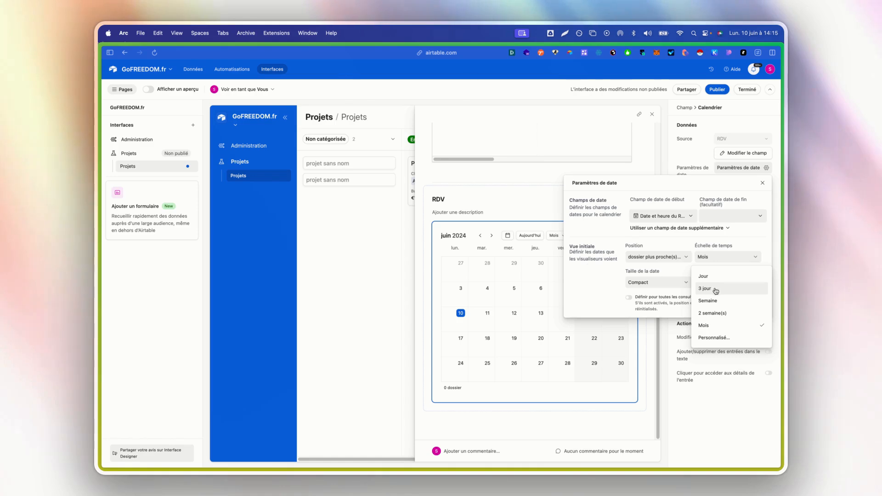
pyautogui.click(608, 288)
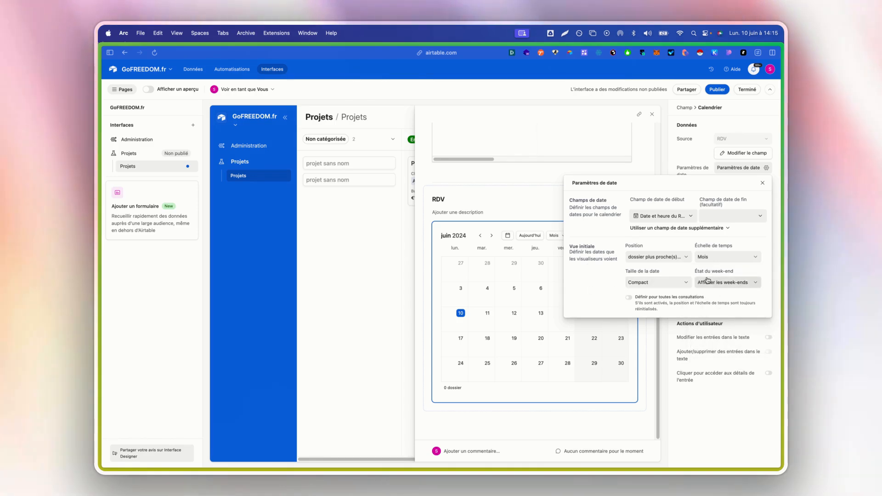
pyautogui.click(731, 286)
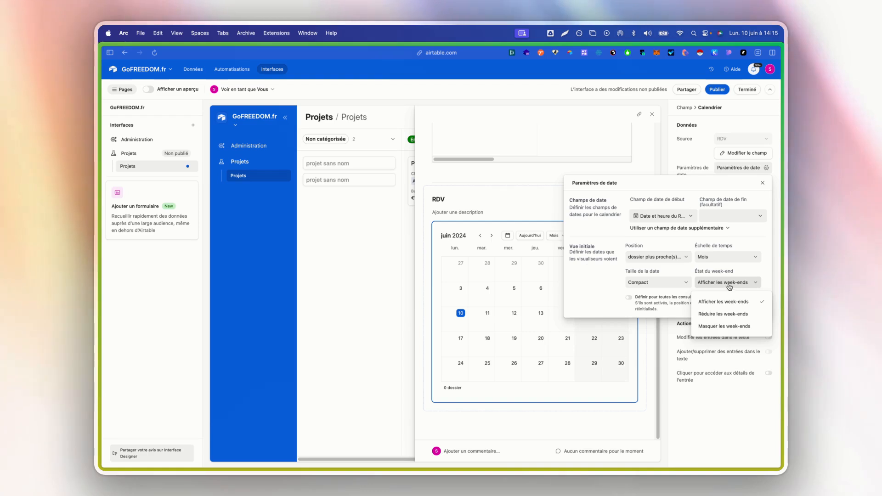
pyautogui.click(724, 326)
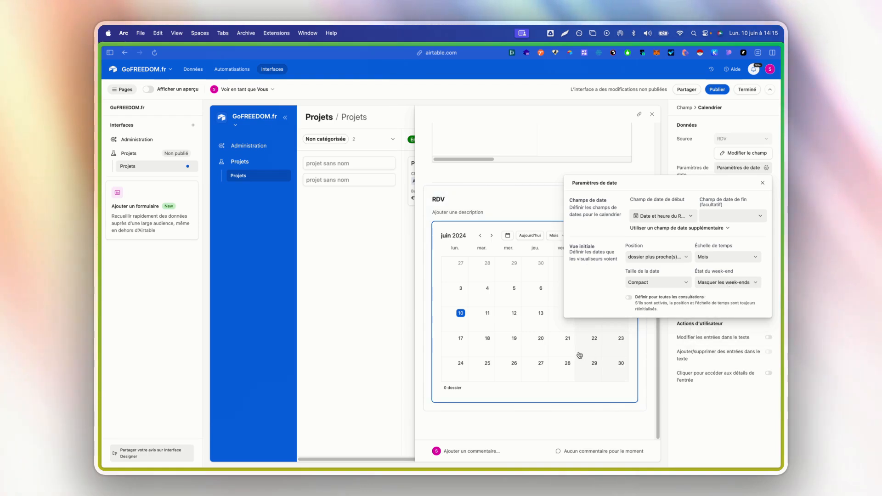
pyautogui.click(702, 393)
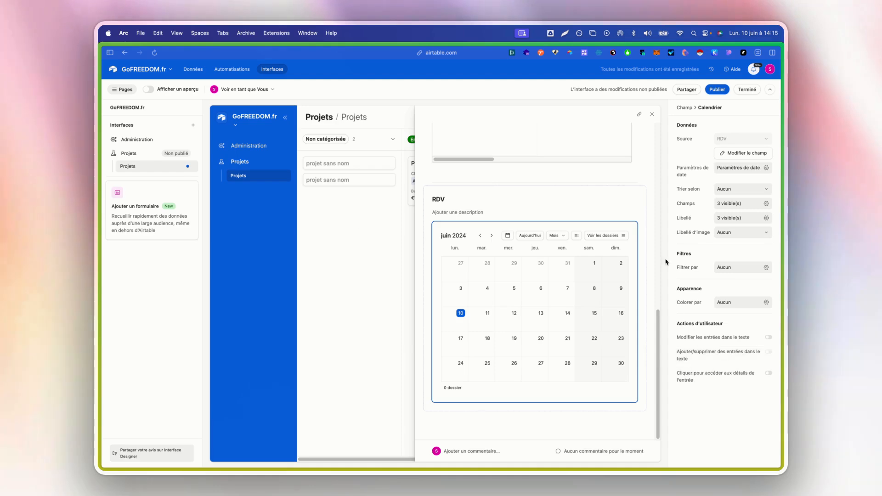
# Step: Review the RDV field's filter and user action settings and the Projet 1 record detail down to its Support section
pyautogui.scroll(10, 544, 266)
pyautogui.scroll(5, 471, 273)
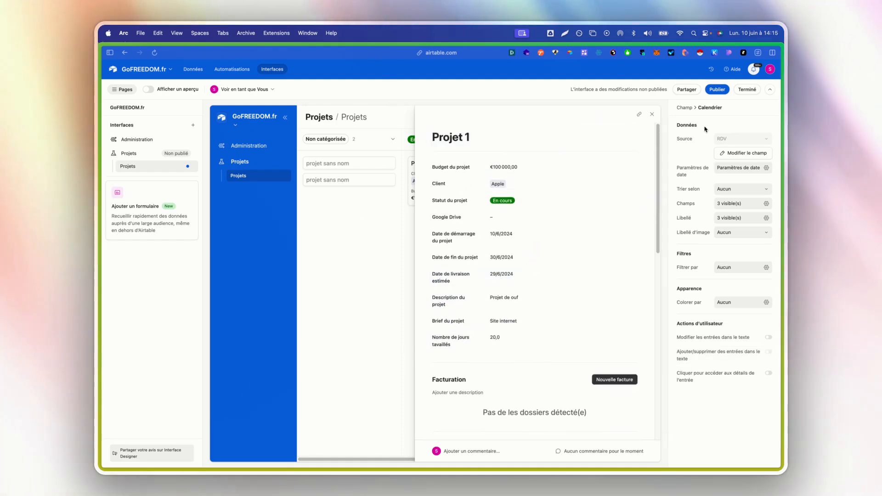
pyautogui.click(683, 109)
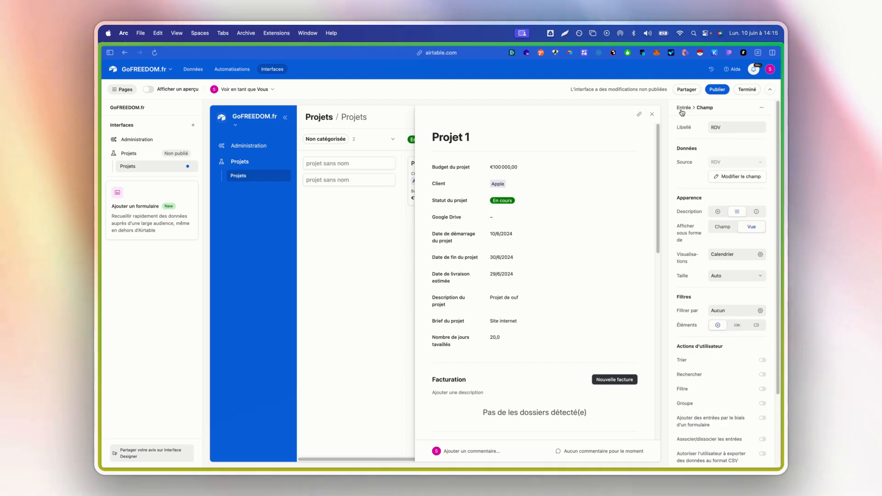
pyautogui.scroll(-4, 701, 206)
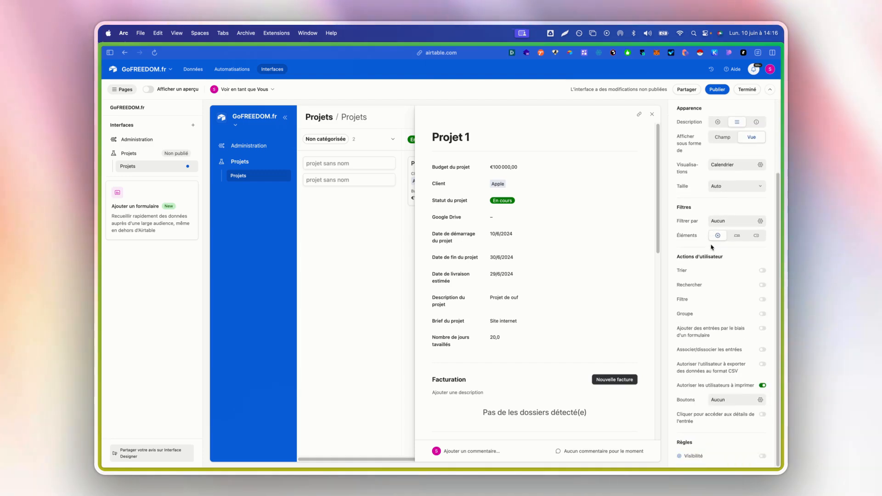
pyautogui.scroll(-5, 574, 291)
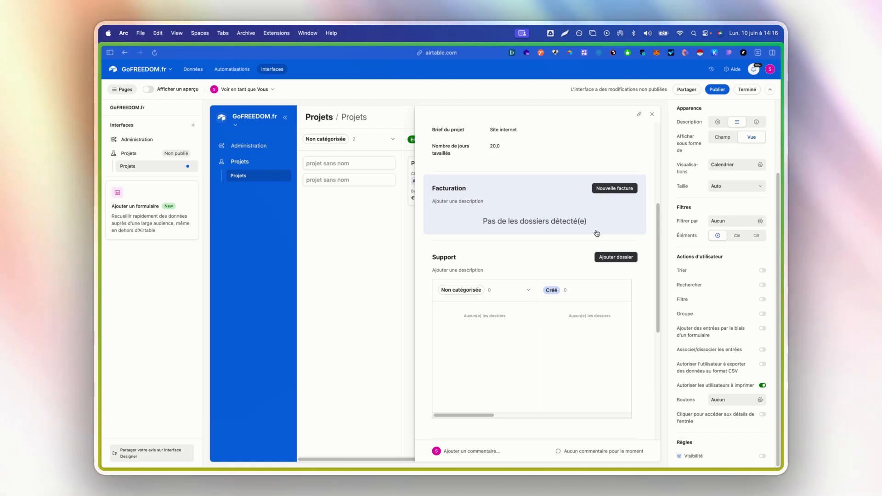
# Step: Examine the Administration interface's pages and the "Tous mes prospects" page options, plus the composition choices for a new page in Projets
pyautogui.click(240, 151)
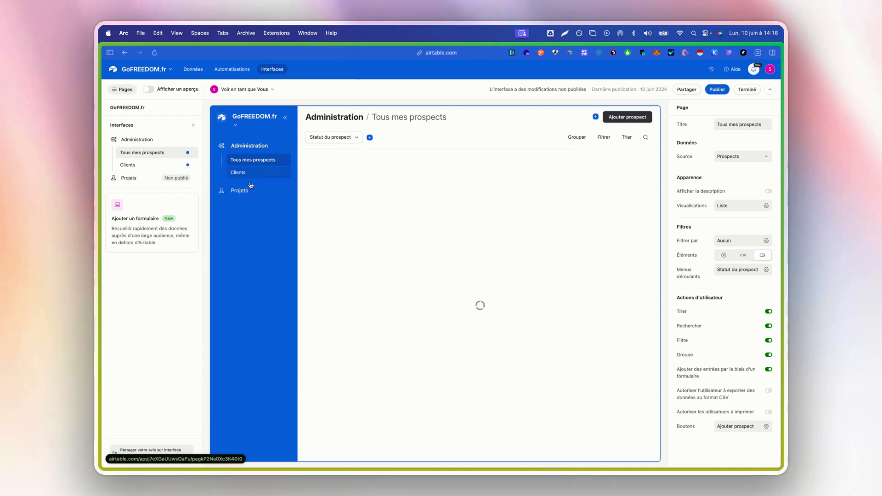
pyautogui.click(252, 190)
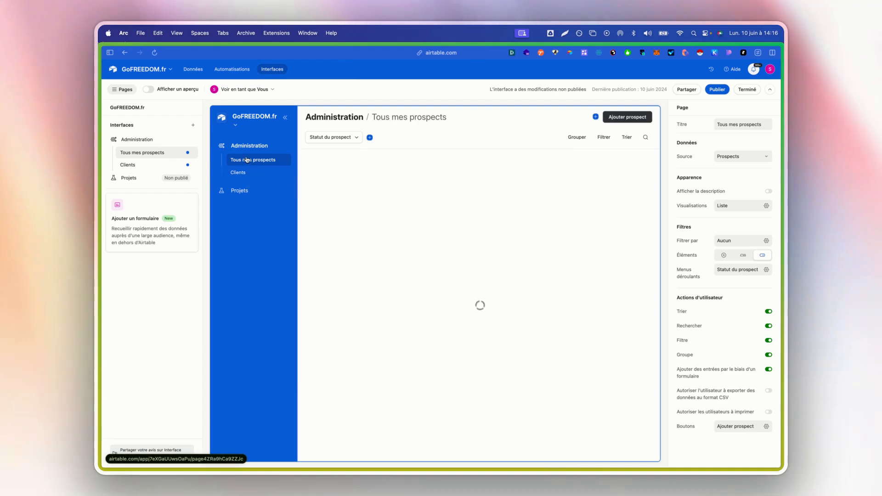
pyautogui.click(152, 141)
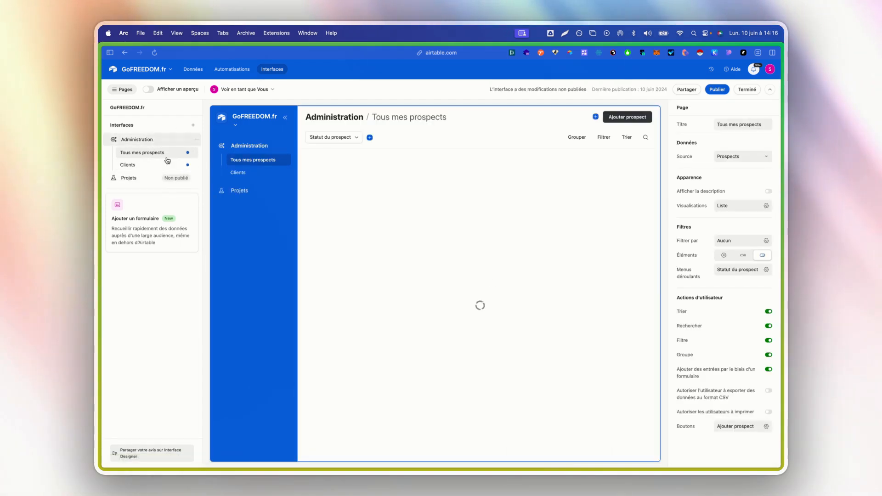
pyautogui.click(189, 152)
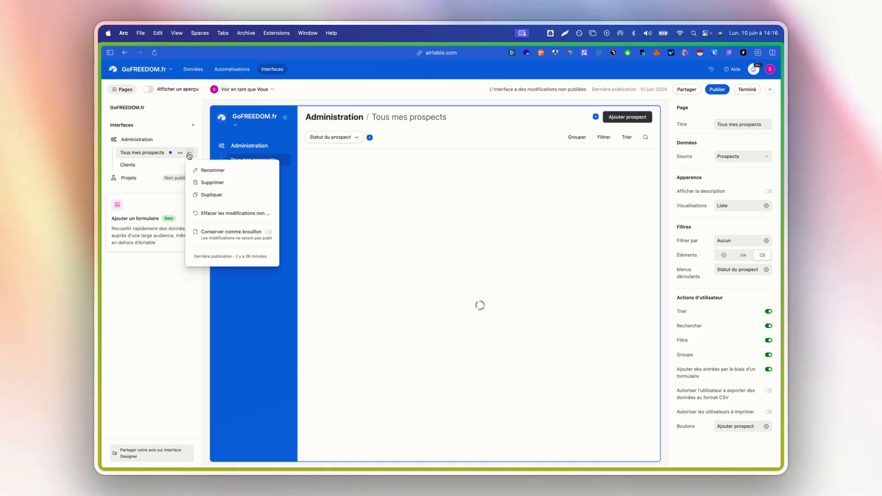
pyautogui.press('Escape')
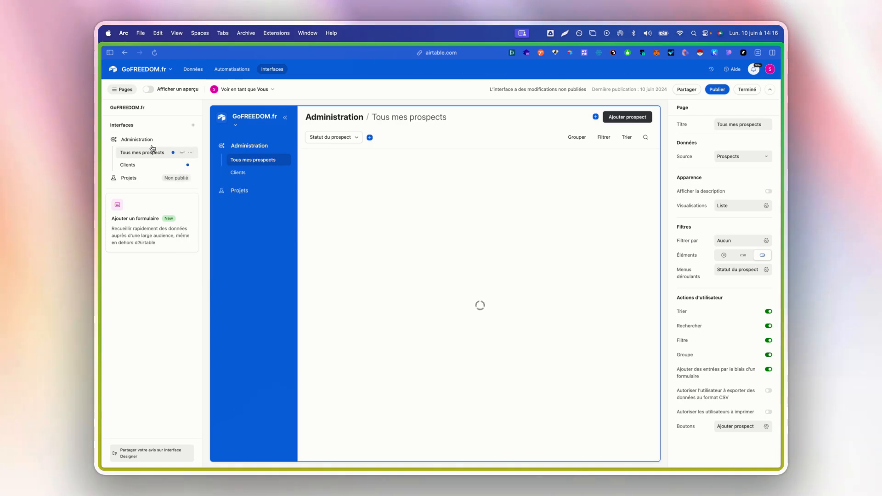
pyautogui.moveTo(151, 152); pyautogui.dragTo(137, 173)
pyautogui.click(138, 178)
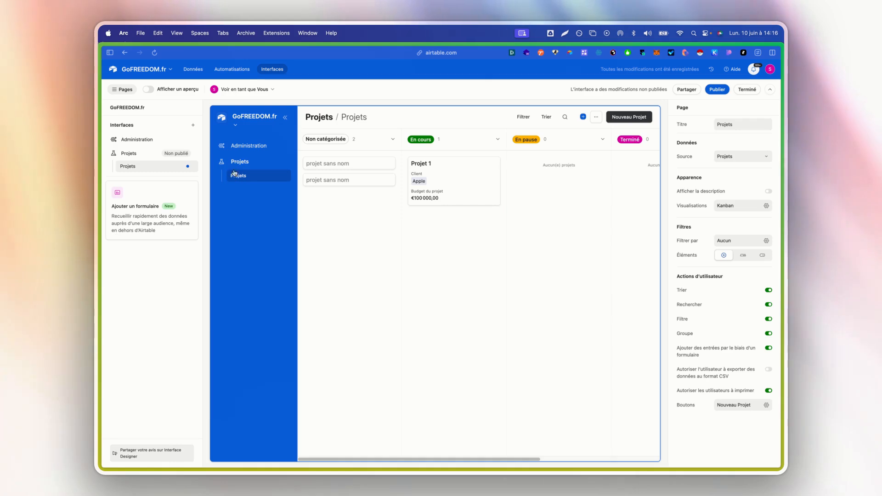
pyautogui.click(193, 152)
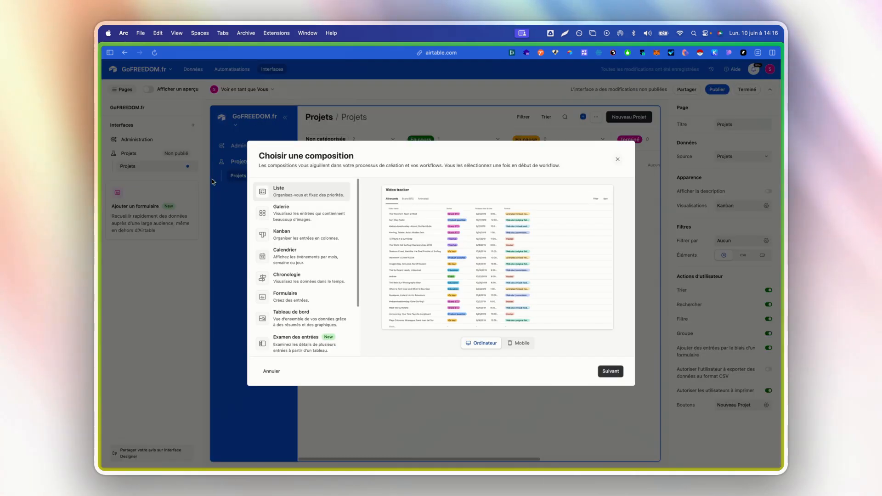
pyautogui.press('Escape')
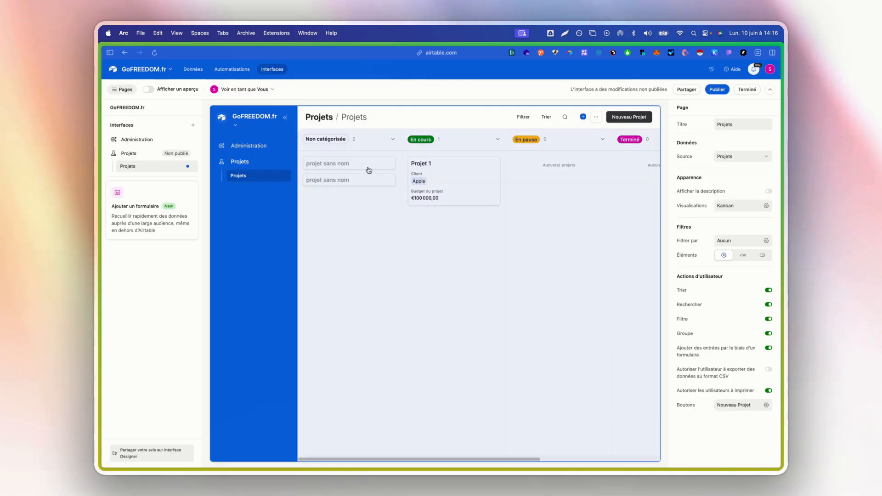
# Step: Add an action button to the Projet 1 record detail and set its action to "Mettre à jour l'entrée"
pyautogui.click(455, 193)
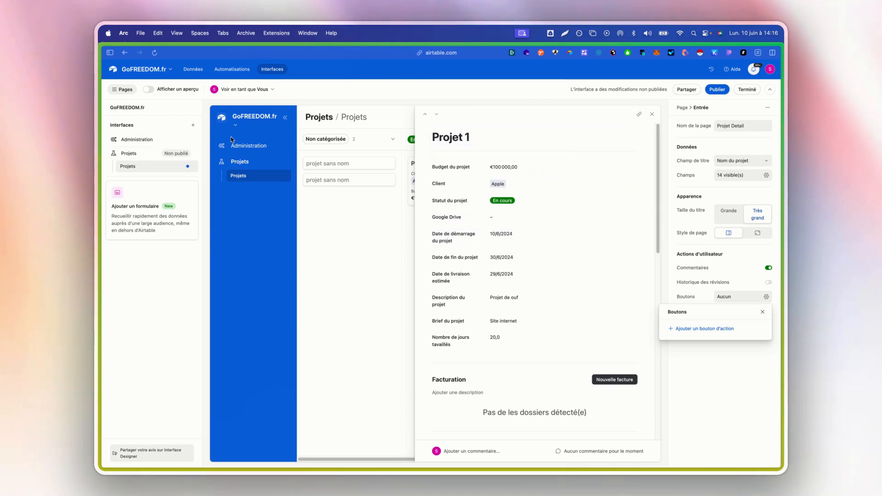
pyautogui.click(714, 329)
pyautogui.click(734, 329)
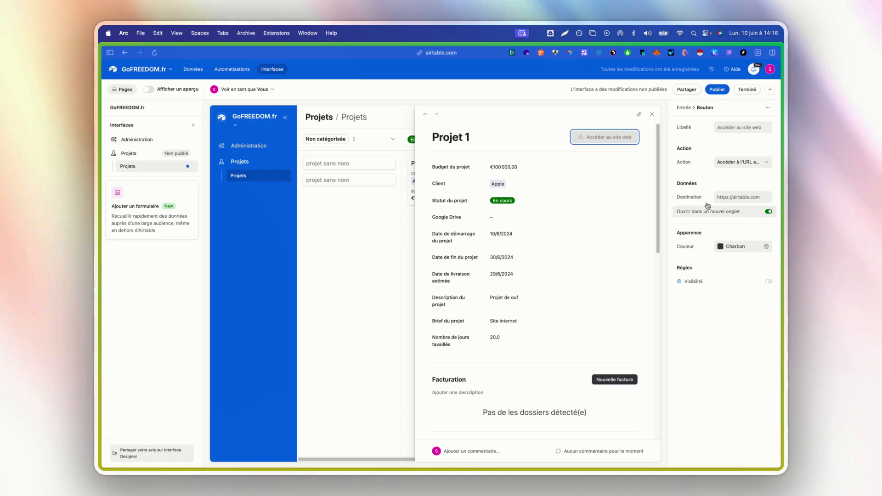
pyautogui.click(740, 163)
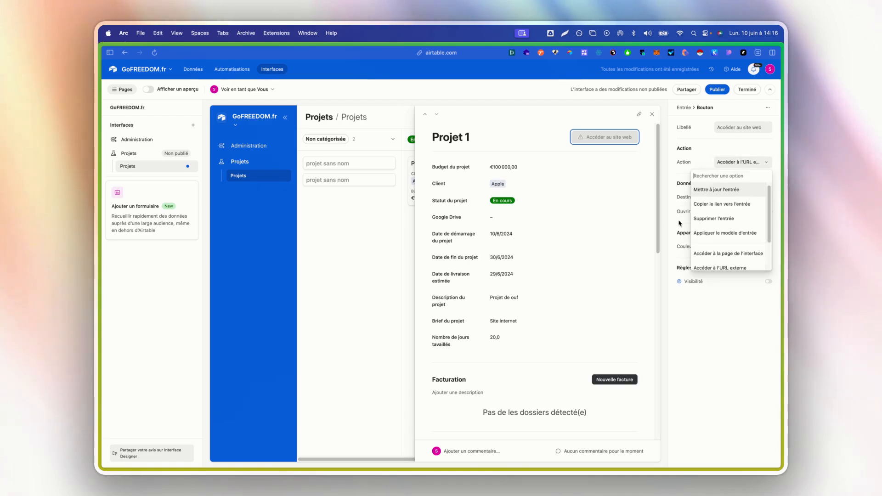
pyautogui.click(727, 193)
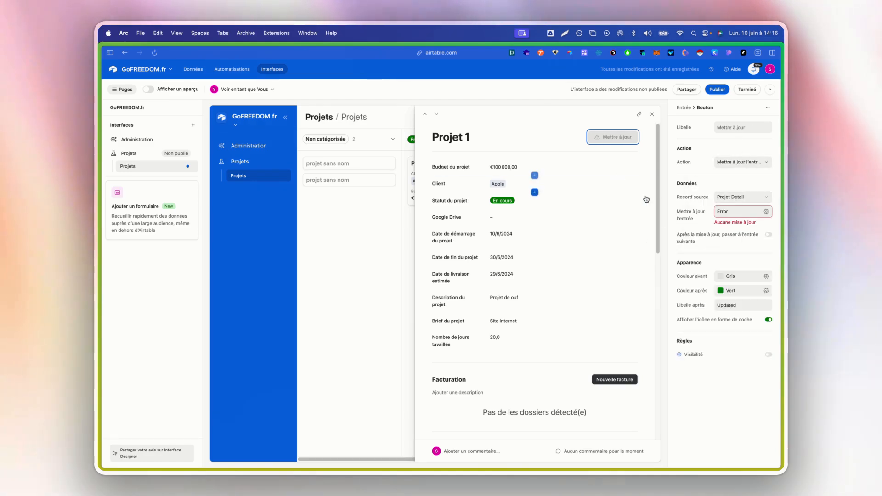
# Step: Configure the button's record update to set "Statut du projet" to "Terminé"
pyautogui.click(740, 212)
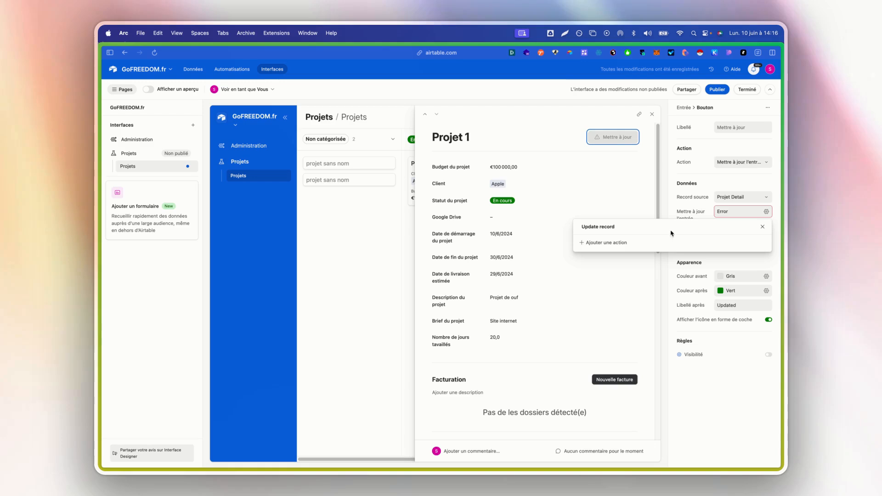
pyautogui.click(612, 243)
pyautogui.click(636, 250)
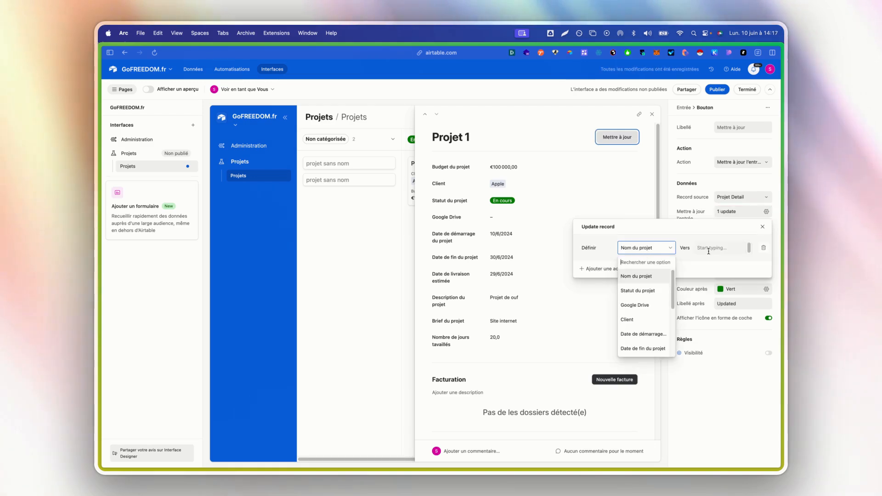
pyautogui.click(654, 294)
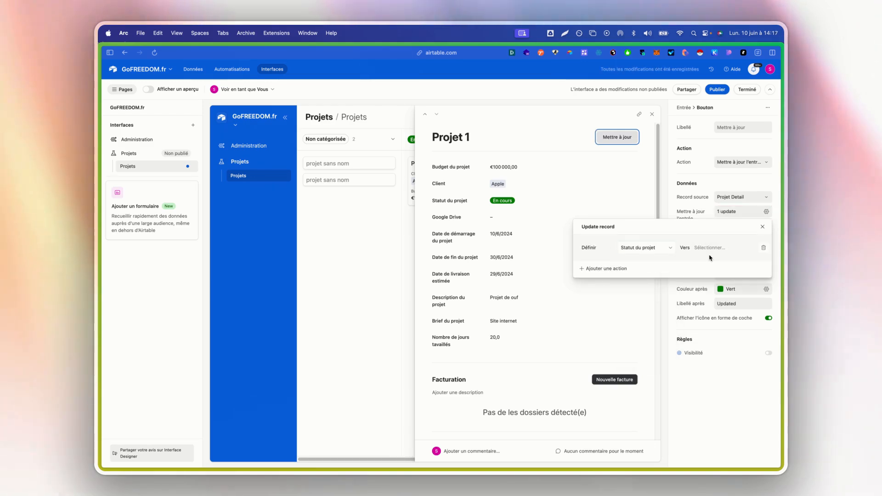
pyautogui.click(714, 251)
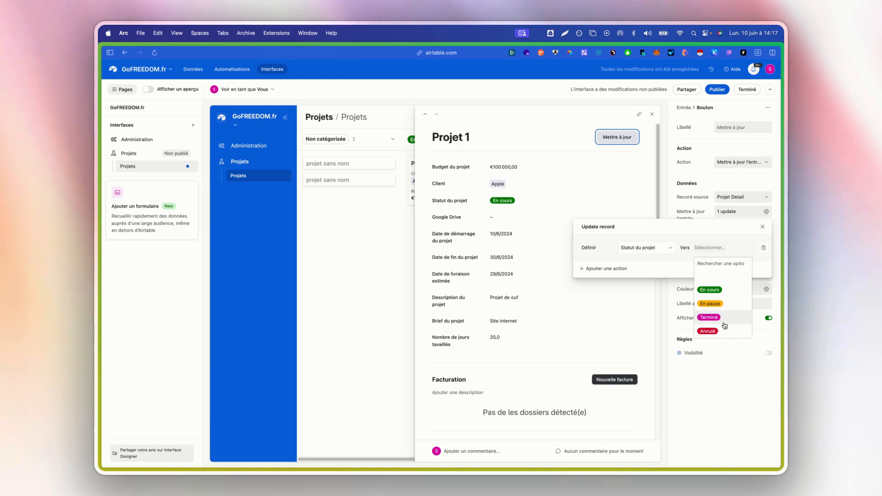
pyautogui.click(709, 318)
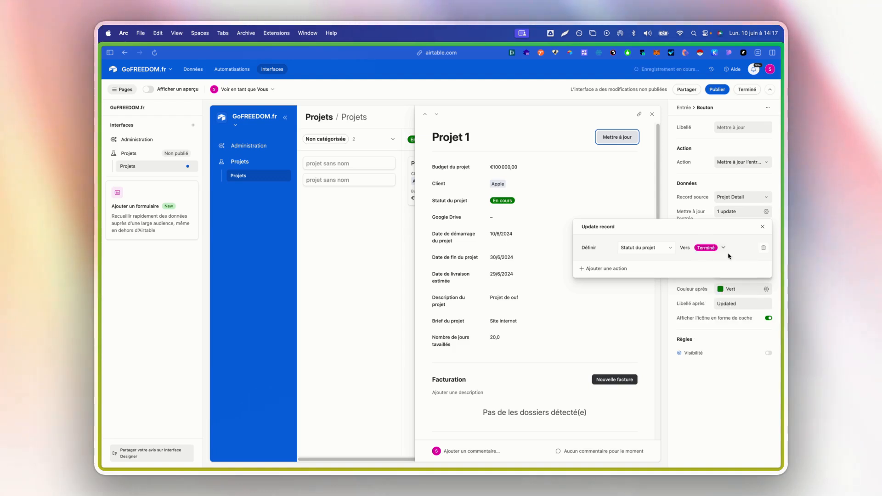
pyautogui.click(762, 228)
# Step: Label the button "Projet Terminé" and set its colour before the update to Vert and after it to Charbon
pyautogui.write('P')
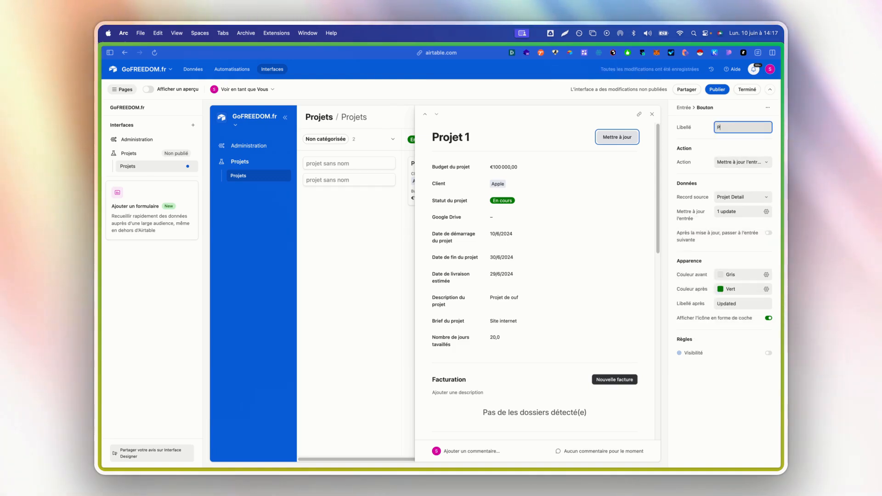
pyautogui.write('rojet Terminé')
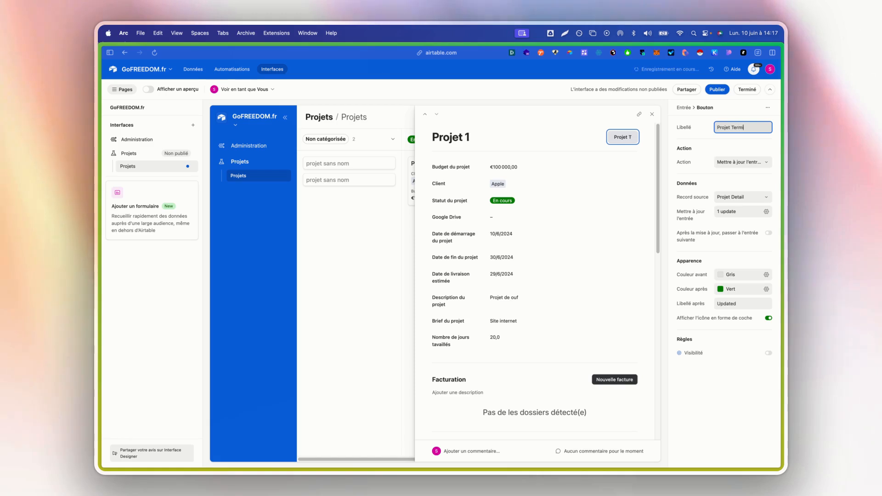
pyautogui.click(737, 274)
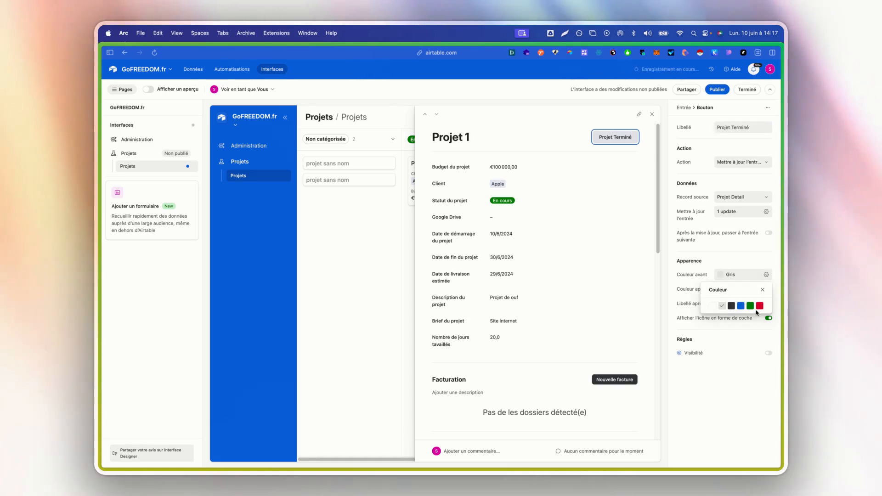
pyautogui.click(680, 283)
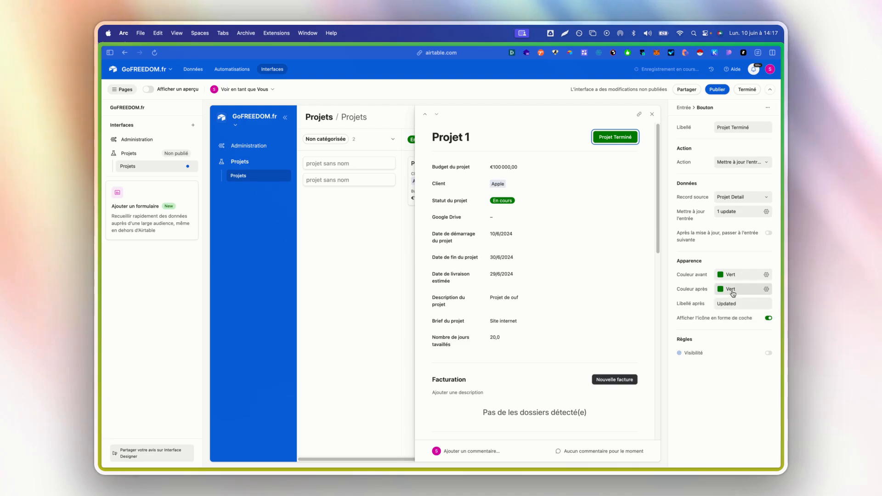
pyautogui.click(731, 289)
pyautogui.click(697, 301)
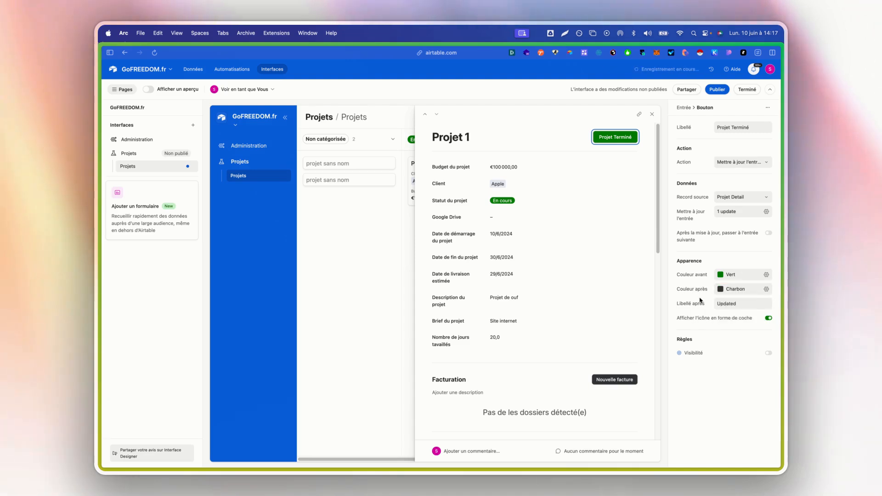
# Step: Set the "Projet Terminé" button's label after the update to "Terminé" and preview the record detail
pyautogui.click(744, 306)
pyautogui.write('Terminé')
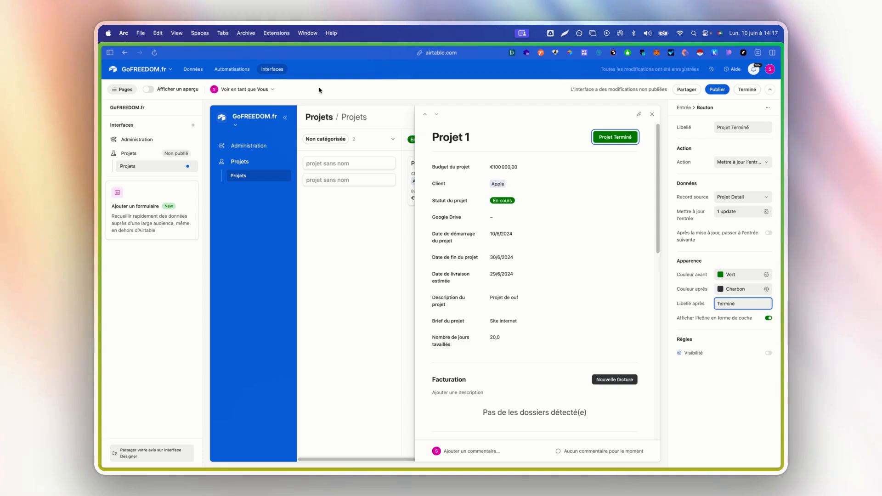
pyautogui.click(148, 93)
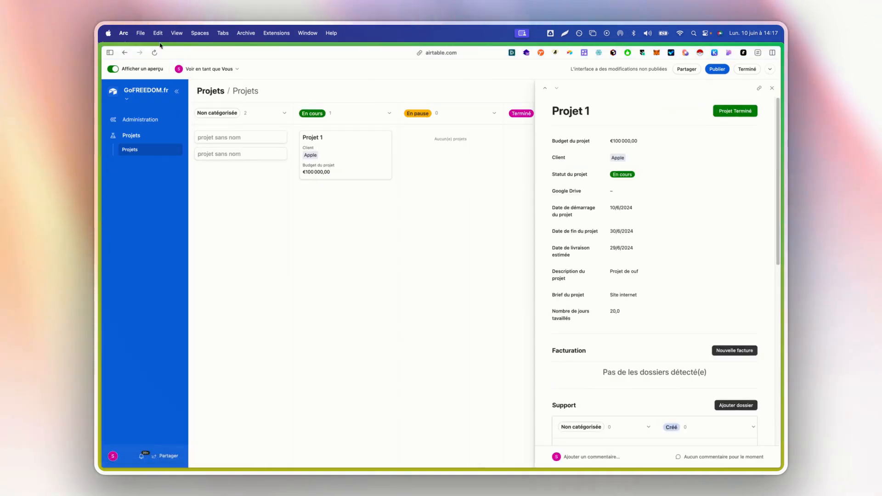
pyautogui.click(113, 69)
# Step: Change the button's colour before the update to Gris and its label to "Projet Terminé ?"
pyautogui.click(731, 289)
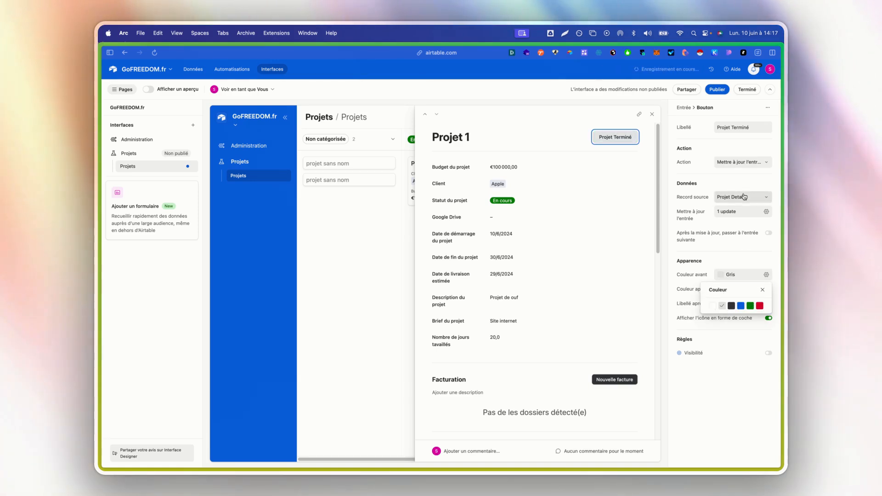
pyautogui.tripleClick(764, 128)
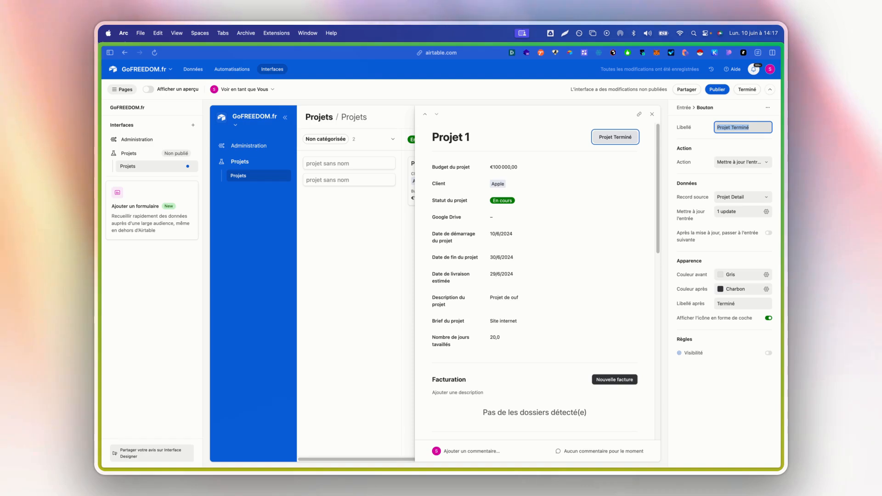
pyautogui.click(765, 128)
pyautogui.write('?')
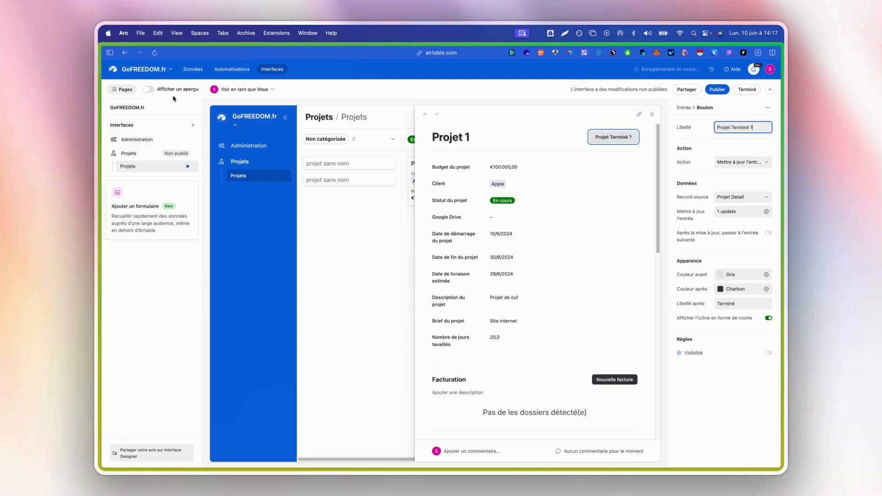
# Step: Preview the interface and mark Projet 1 as finished with its "Projet Terminé ?" button
pyautogui.click(148, 94)
pyautogui.click(148, 90)
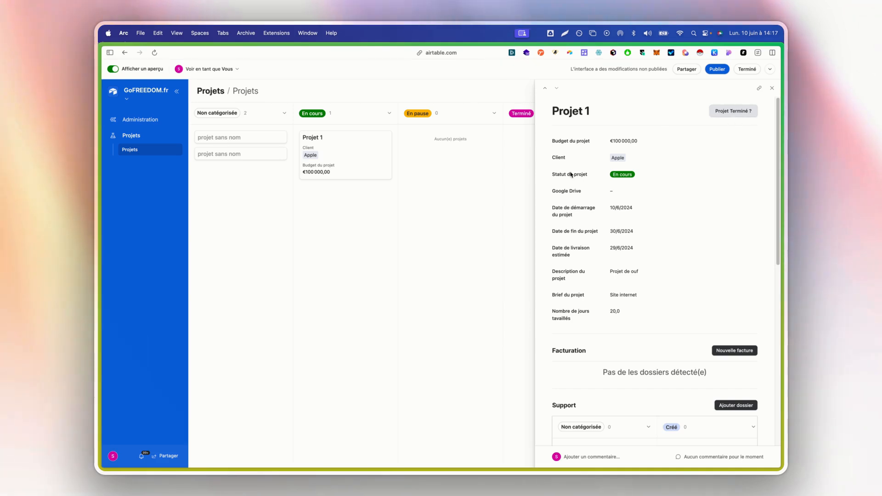
pyautogui.click(724, 113)
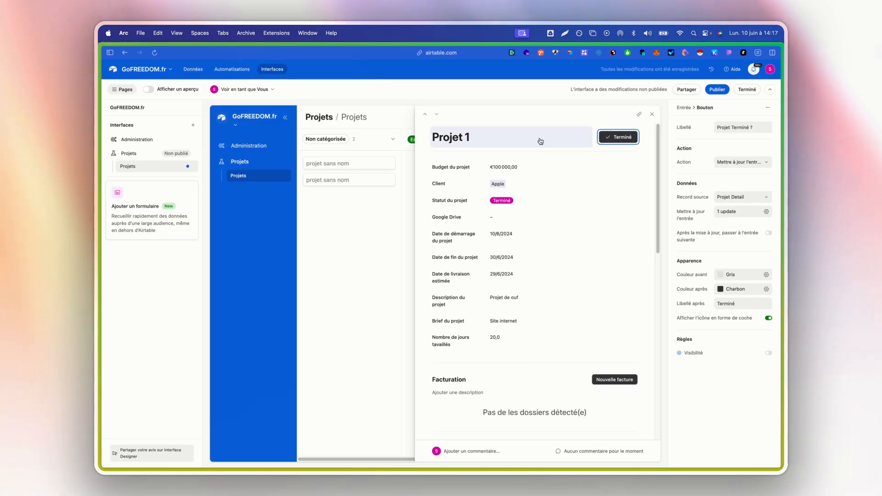
# Step: Add a second action button to the Projet 1 record detail
pyautogui.click(520, 142)
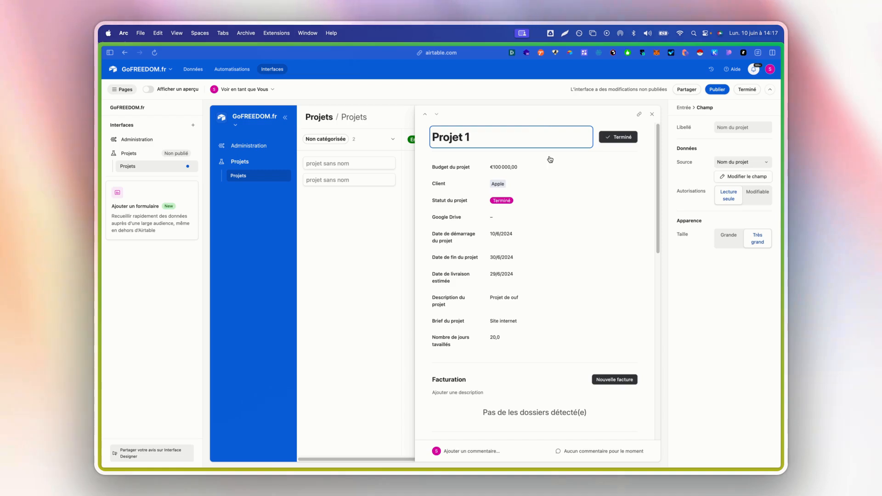
pyautogui.click(427, 192)
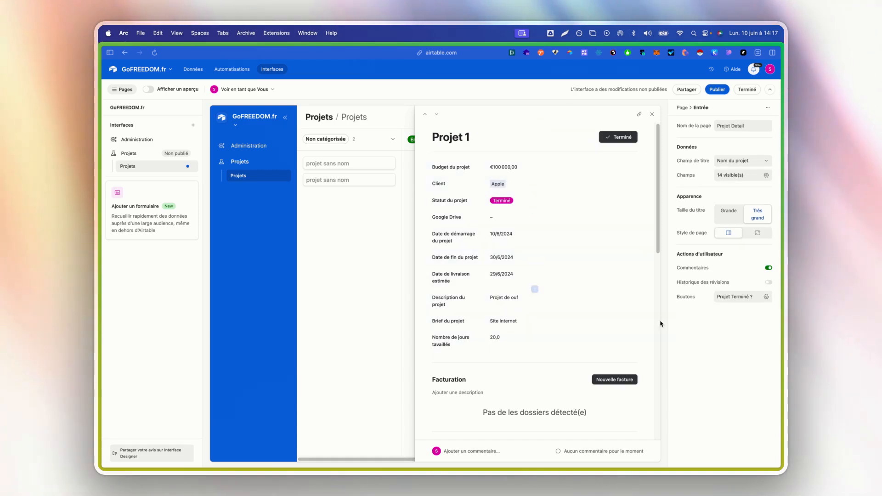
pyautogui.click(745, 297)
pyautogui.click(703, 342)
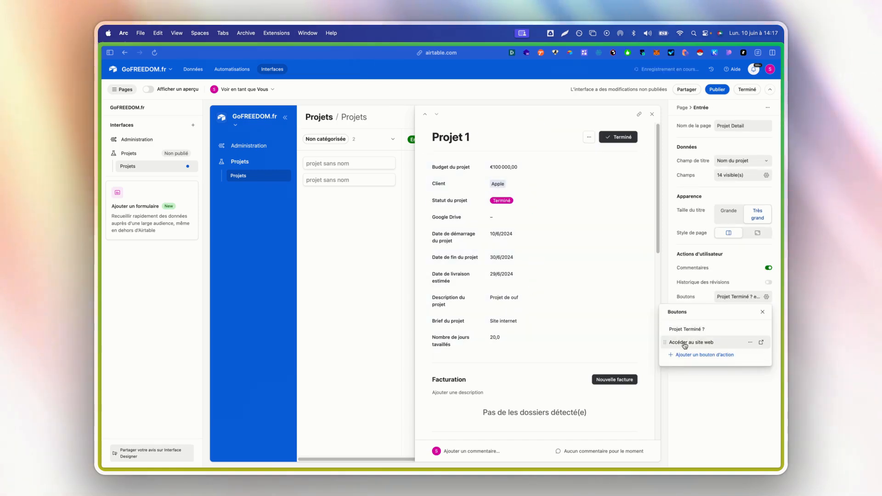
# Step: Examine the actions available for the record detail's "Accéder au site web" button
pyautogui.click(589, 138)
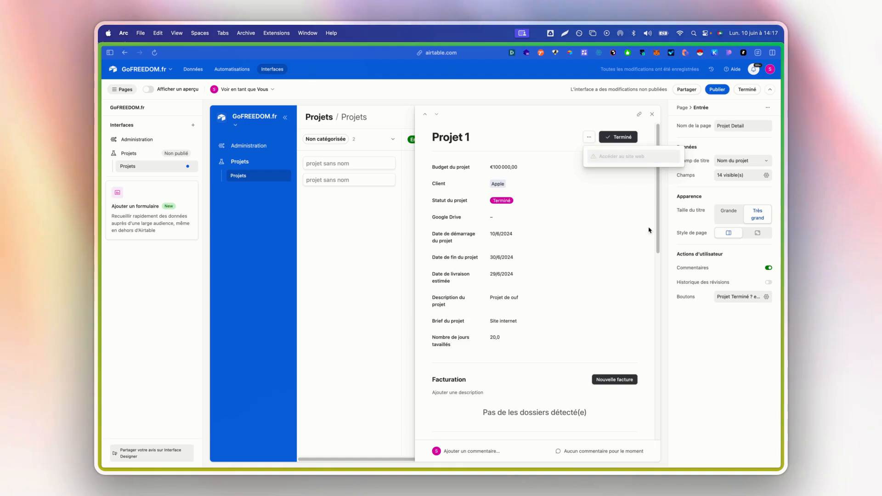
pyautogui.click(662, 161)
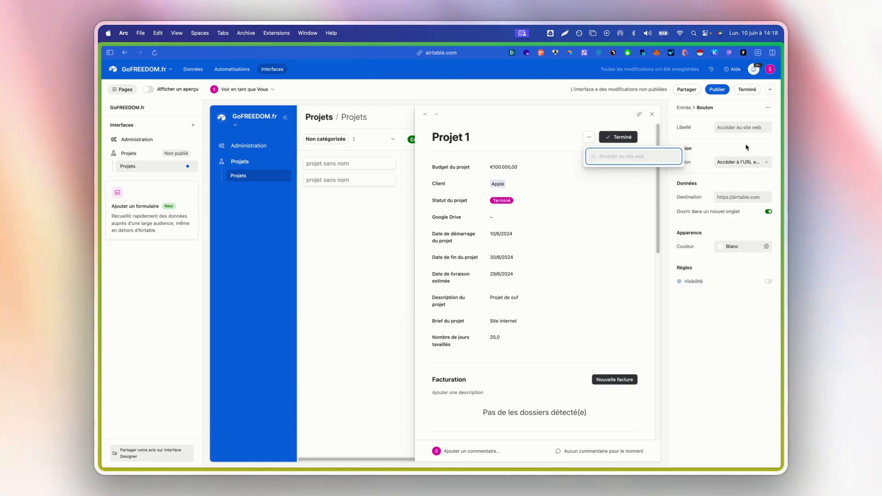
pyautogui.click(741, 162)
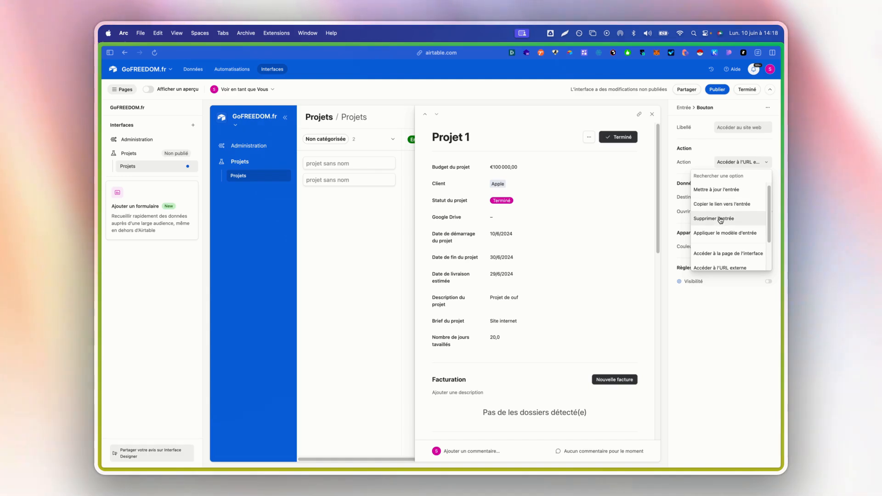
pyautogui.scroll(-1, 724, 219)
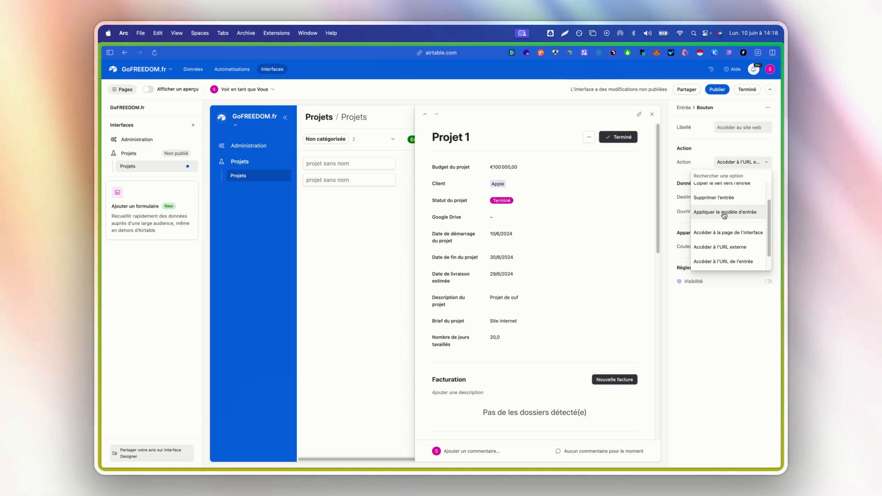
pyautogui.scroll(-1, 726, 216)
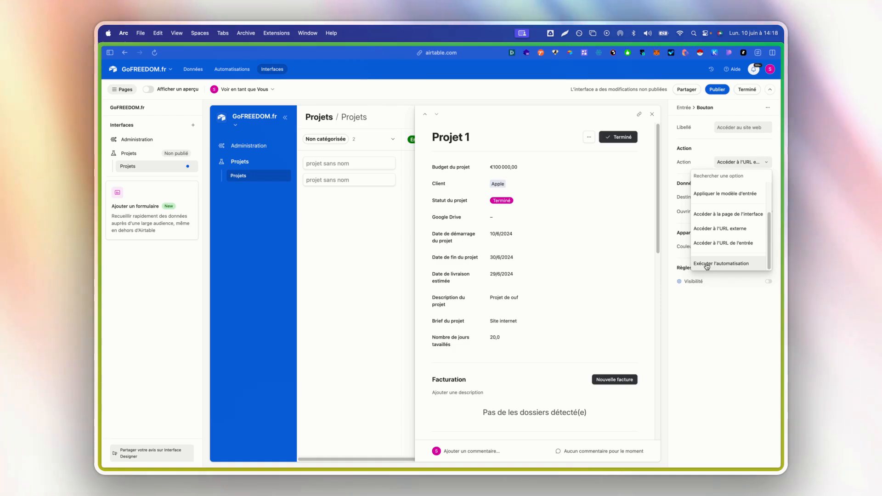
pyautogui.click(705, 335)
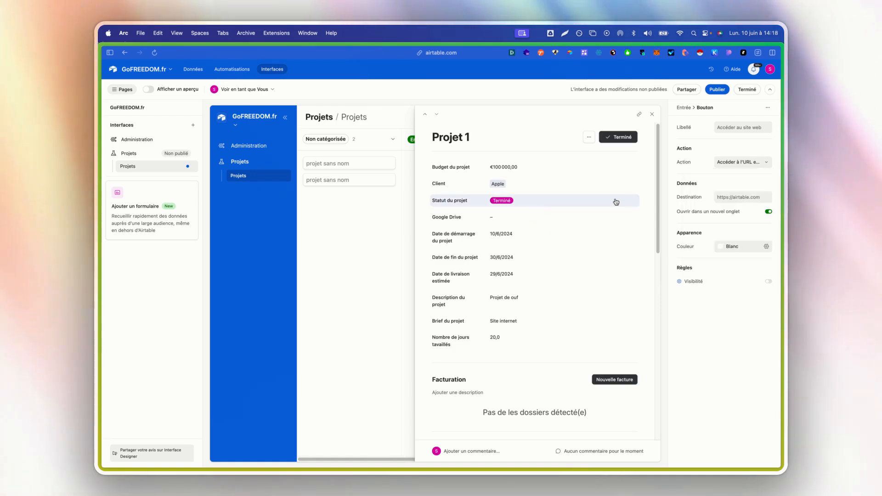
# Step: Try the "Grande" title size on the record detail and restore "Très grand"
pyautogui.scroll(-1, 607, 184)
pyautogui.click(554, 127)
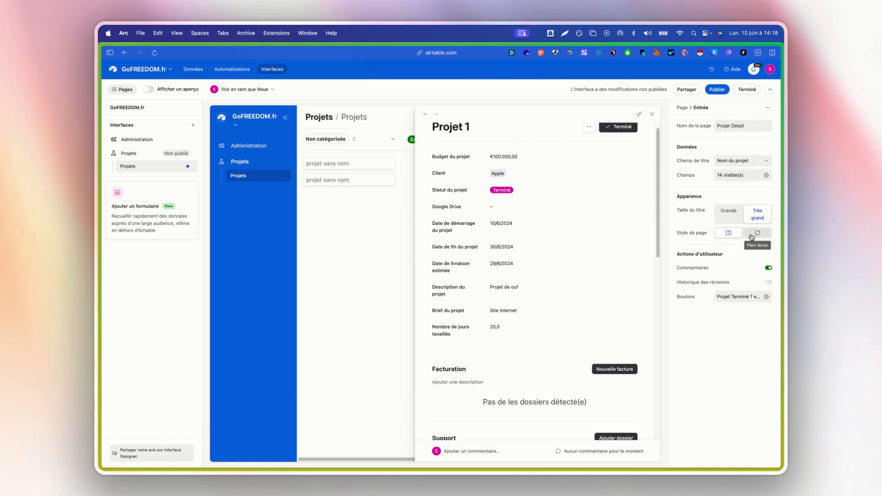
pyautogui.click(729, 211)
pyautogui.click(758, 214)
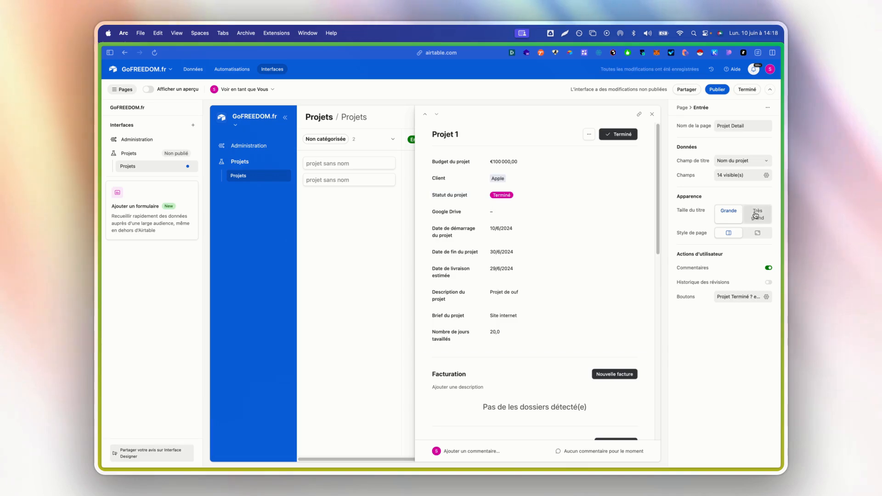
# Step: Review the list of fields and groups included in the record detail
pyautogui.click(728, 176)
pyautogui.scroll(-5, 700, 284)
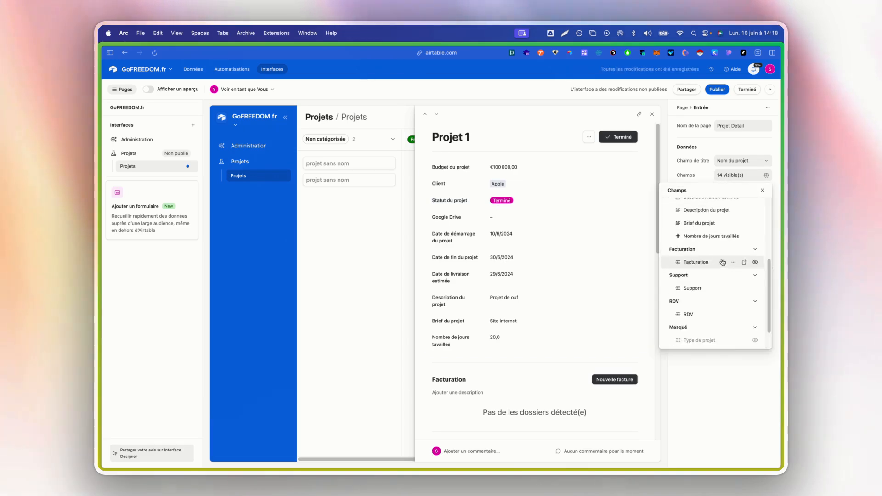
pyautogui.scroll(8, 691, 281)
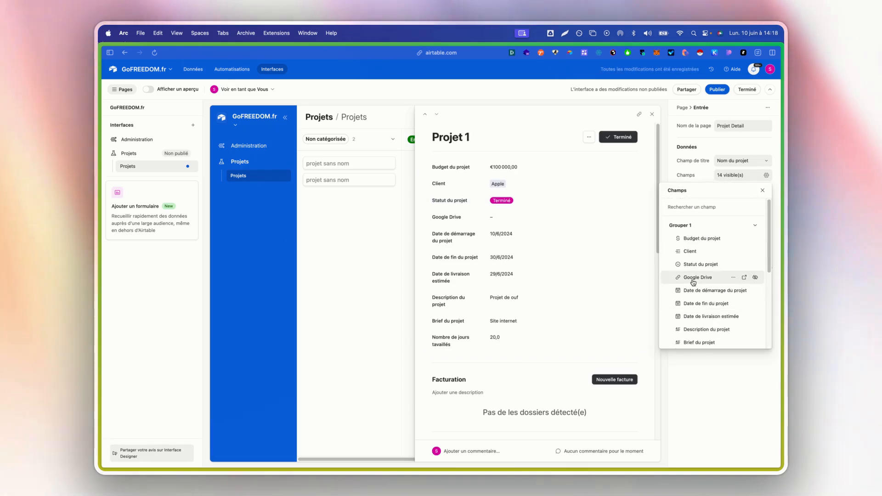
pyautogui.click(697, 178)
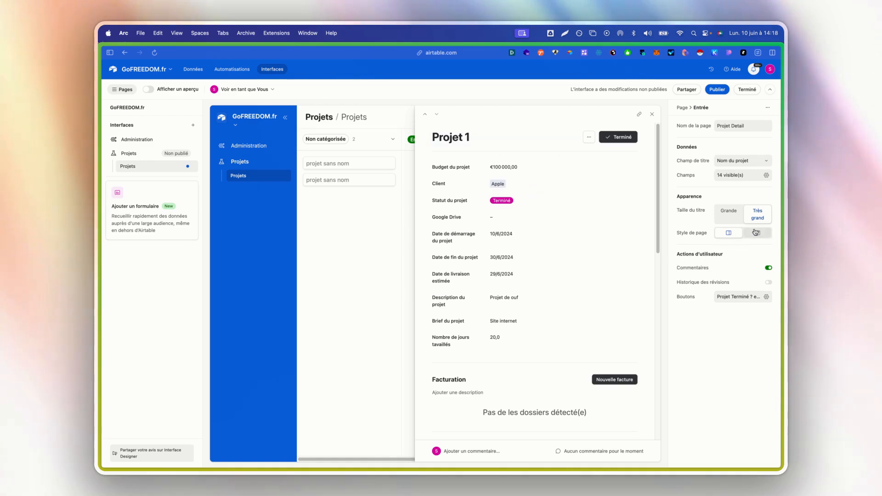
# Step: Try the full-screen page style for the record detail, preview it with Projet 1, and restore the side-panel style
pyautogui.click(756, 232)
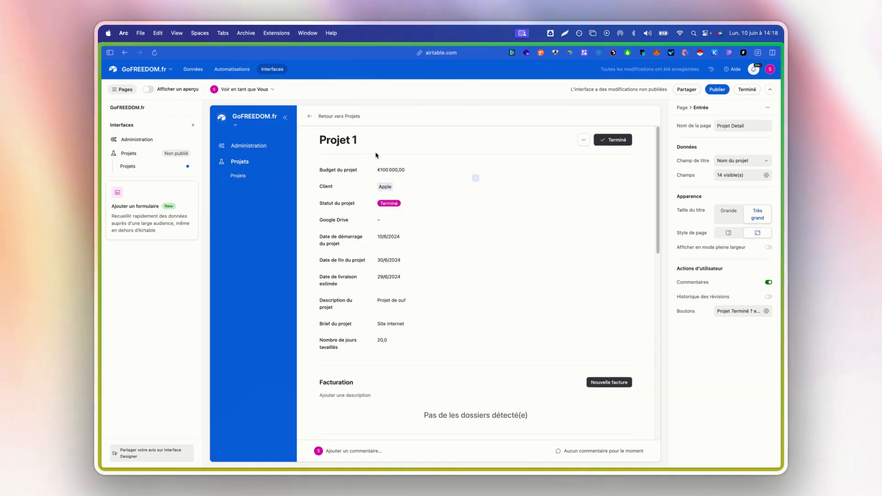
pyautogui.click(149, 90)
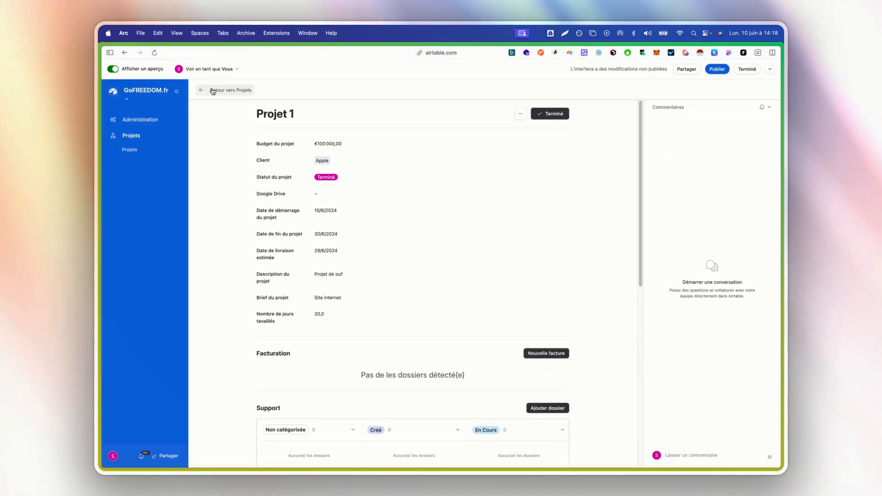
pyautogui.click(212, 90)
pyautogui.click(574, 148)
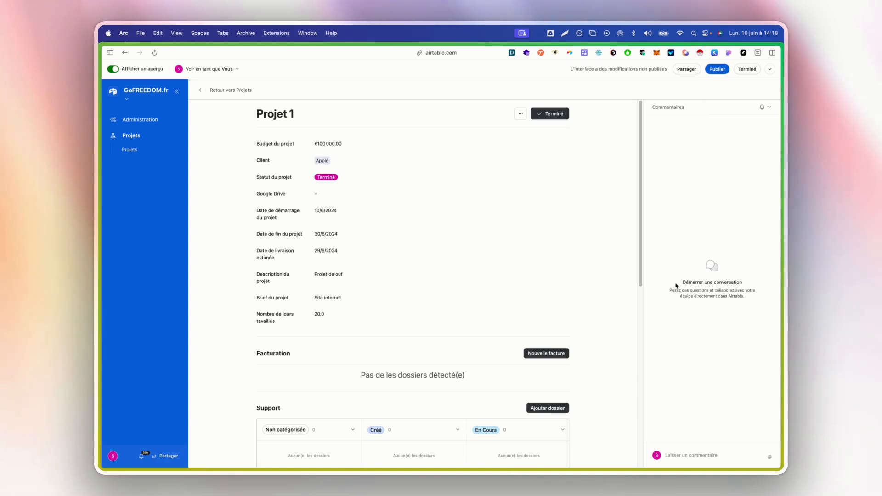
pyautogui.click(126, 74)
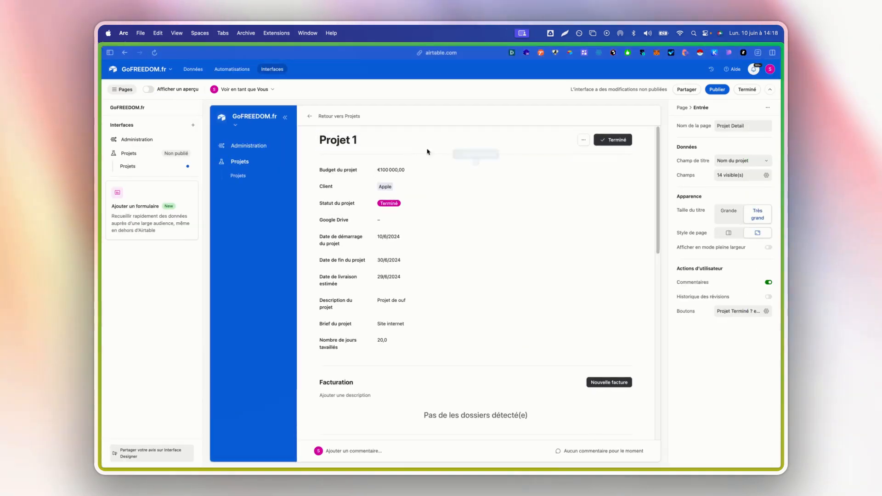
pyautogui.click(726, 233)
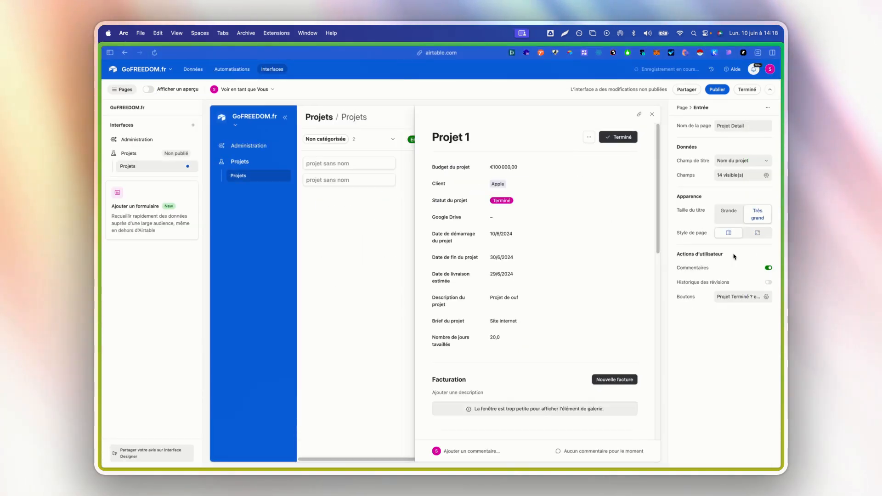
# Step: Enable "Historique des révisions" for the record detail
pyautogui.click(736, 285)
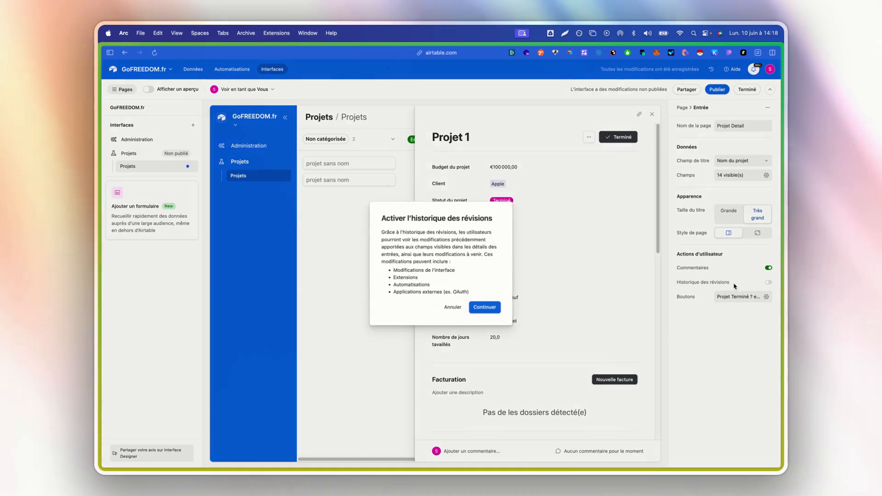
pyautogui.click(480, 306)
# Step: Review the Projet 1 record detail in the editor and in preview, including its Facturation, Support, RDV and comments areas
pyautogui.scroll(-5, 548, 322)
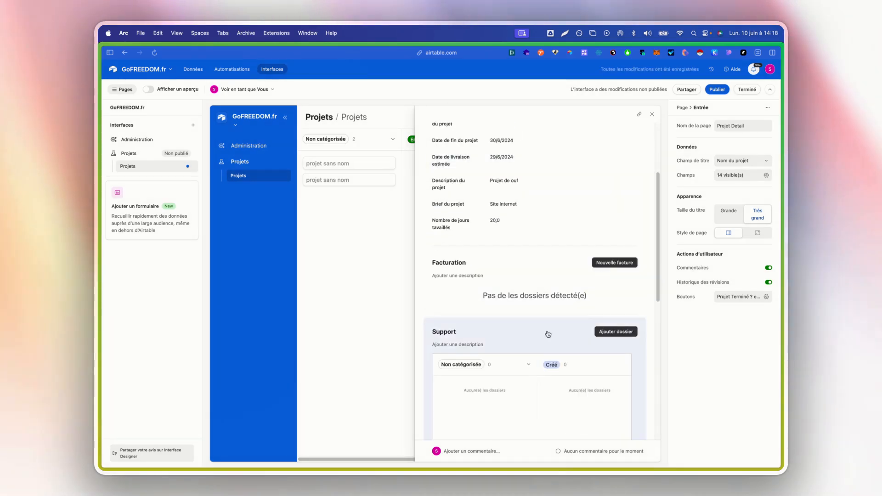
pyautogui.scroll(-8, 546, 303)
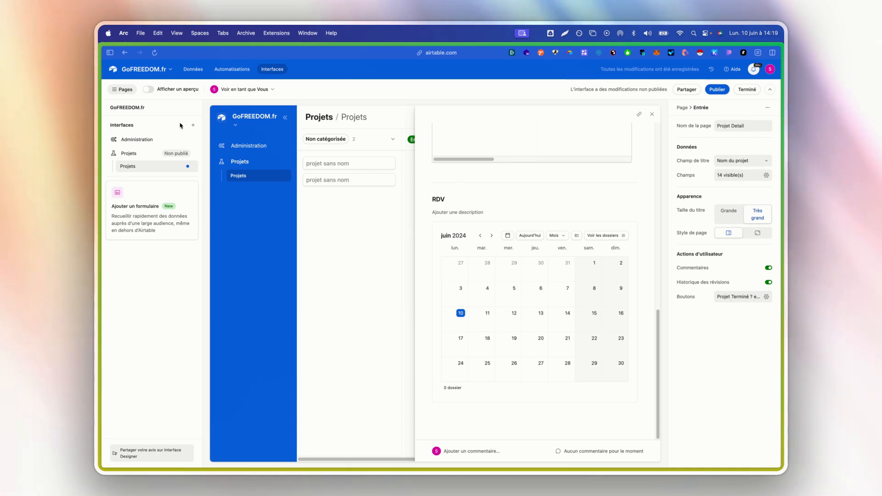
pyautogui.scroll(-10, 648, 368)
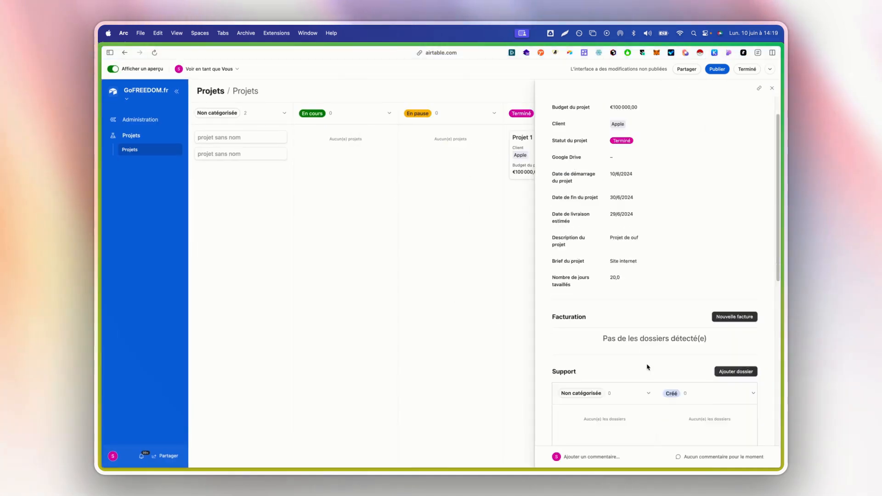
pyautogui.click(683, 452)
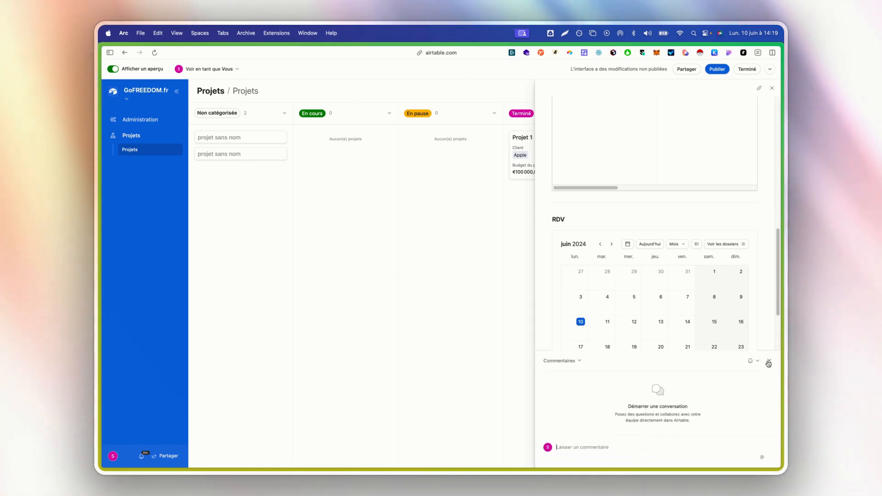
pyautogui.click(768, 362)
pyautogui.scroll(10, 680, 248)
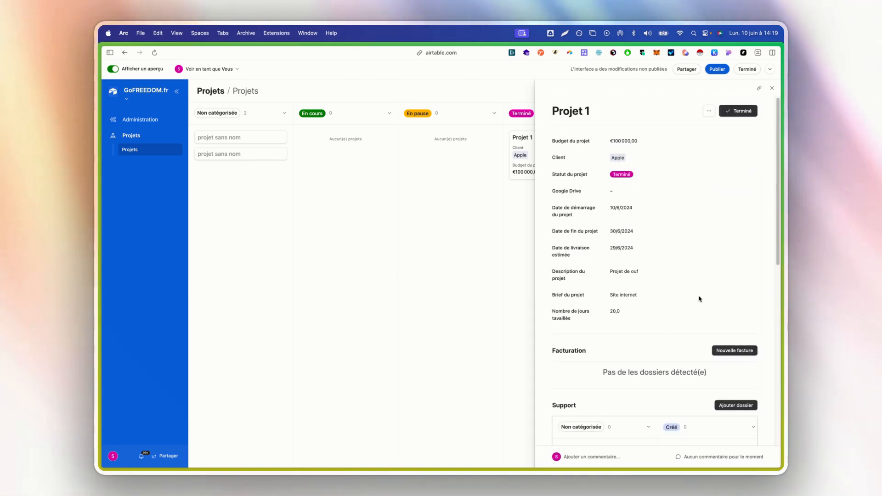
pyautogui.scroll(-8, 625, 360)
pyautogui.scroll(5, 622, 331)
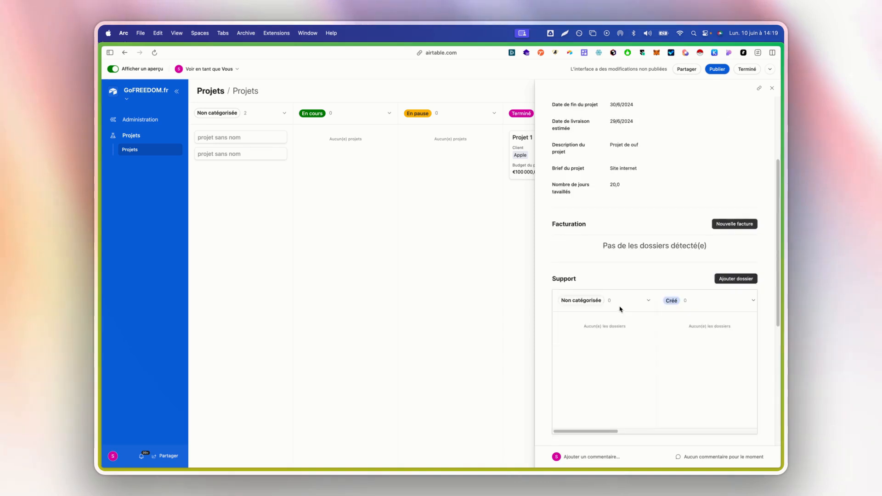
pyautogui.scroll(3, 616, 276)
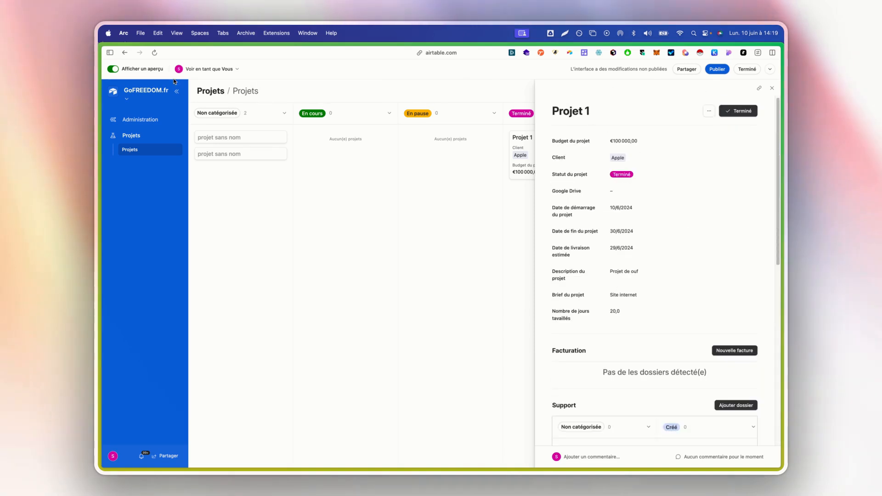
pyautogui.click(111, 69)
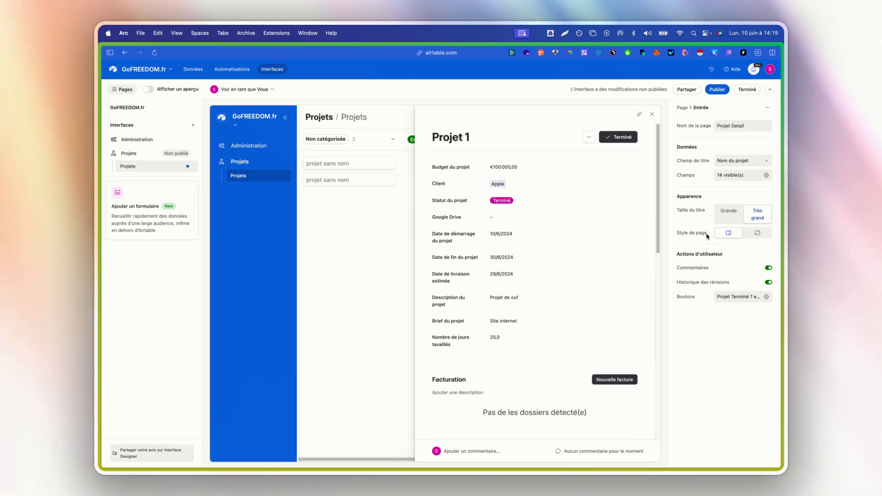
# Step: Go back from the record detail to the Projets Kanban's settings, and reopen the Projet 1 record from its card
pyautogui.click(589, 138)
pyautogui.click(625, 129)
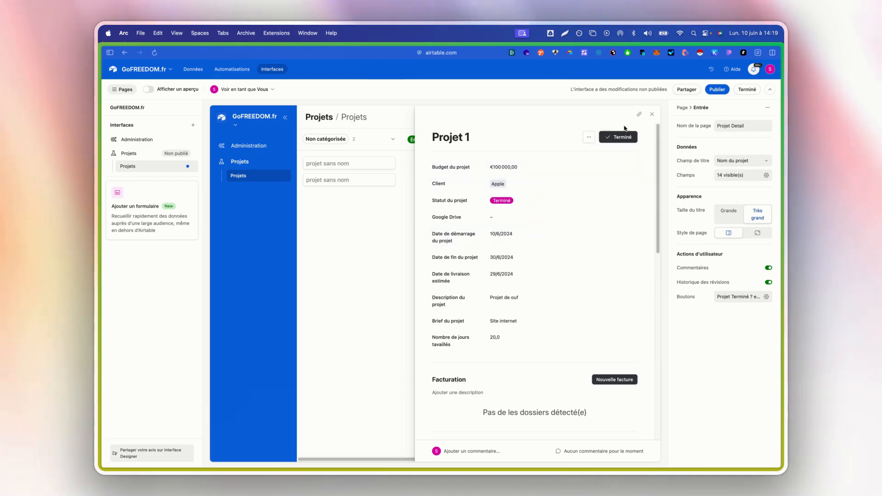
pyautogui.click(682, 108)
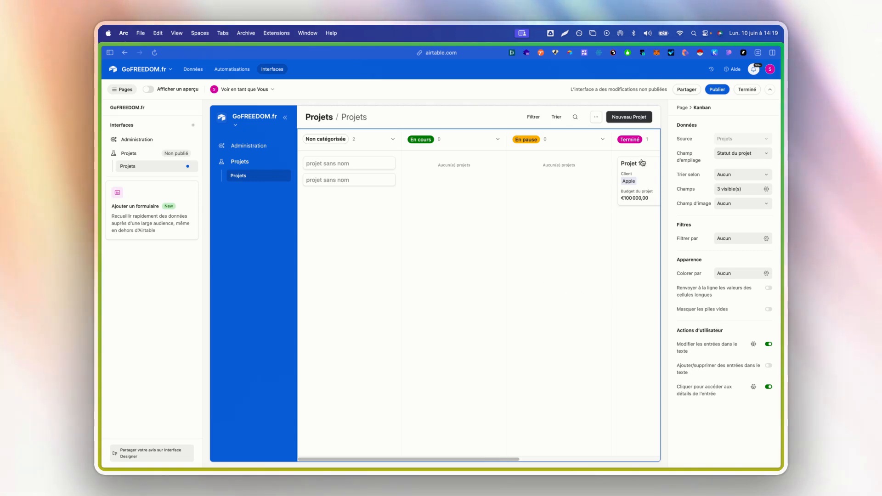
pyautogui.click(638, 177)
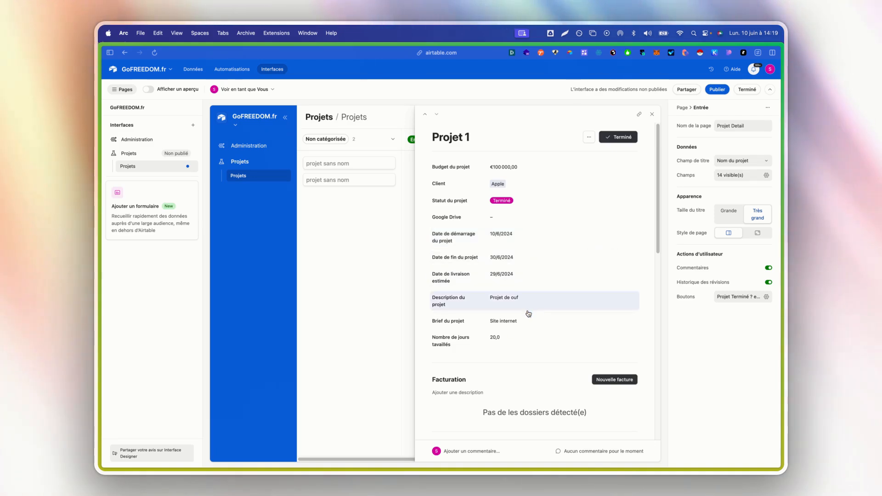
# Step: Select the Support section of the Projet 1 detail and examine its display, filter and user-action settings, along with the RDV calendar
pyautogui.scroll(-5, 496, 377)
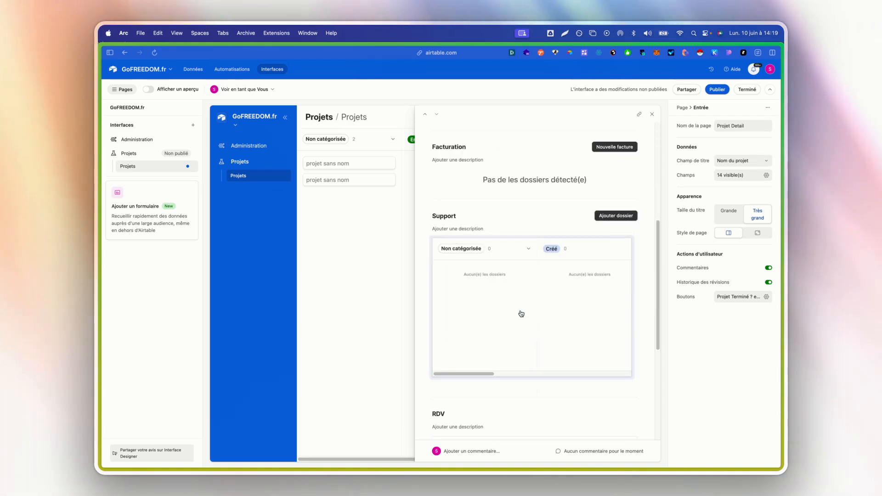
pyautogui.click(488, 377)
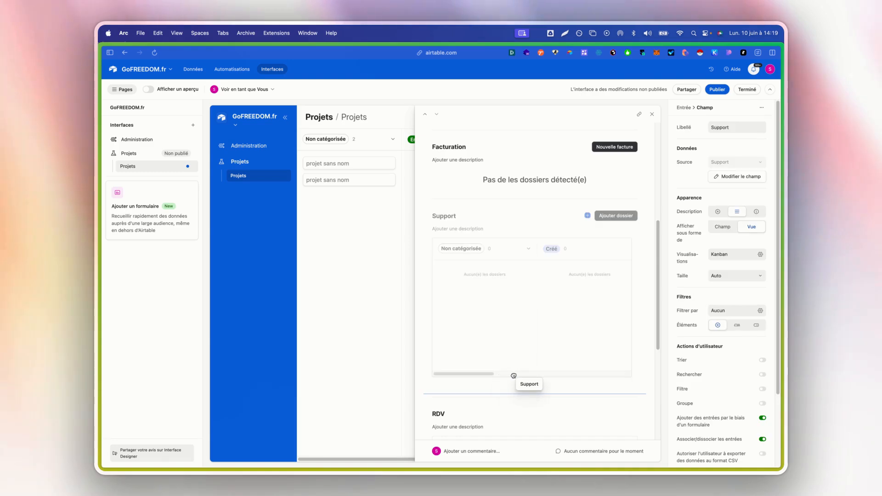
pyautogui.scroll(-3, 529, 342)
pyautogui.scroll(-2, 540, 333)
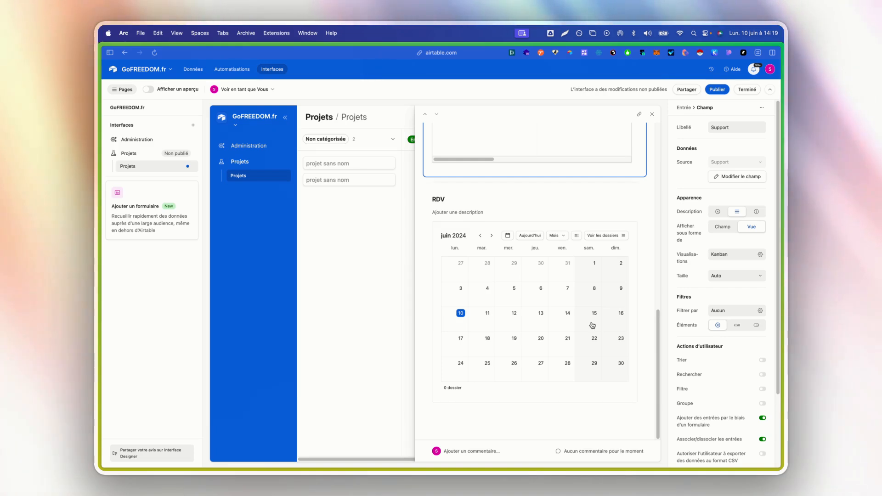
pyautogui.scroll(-4, 736, 381)
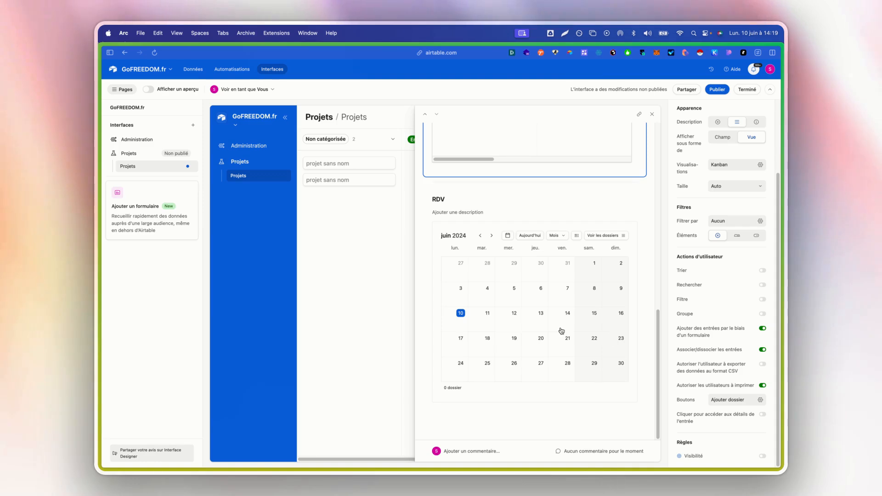
pyautogui.scroll(10, 506, 314)
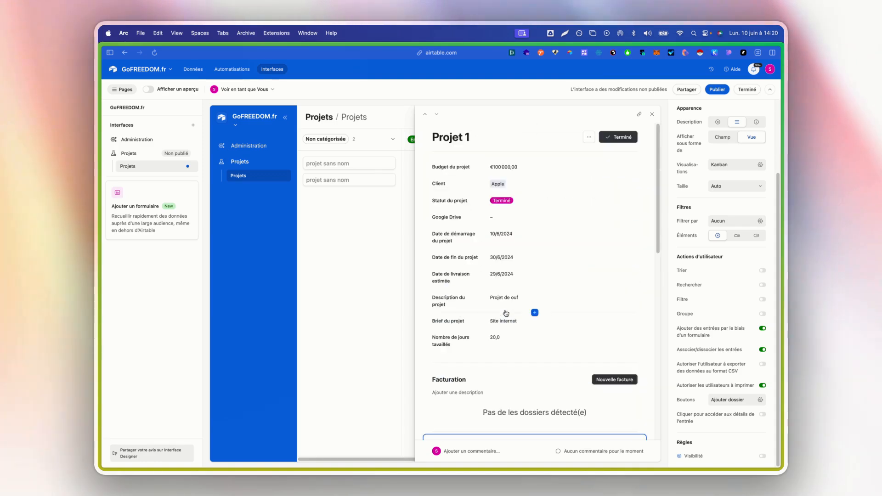